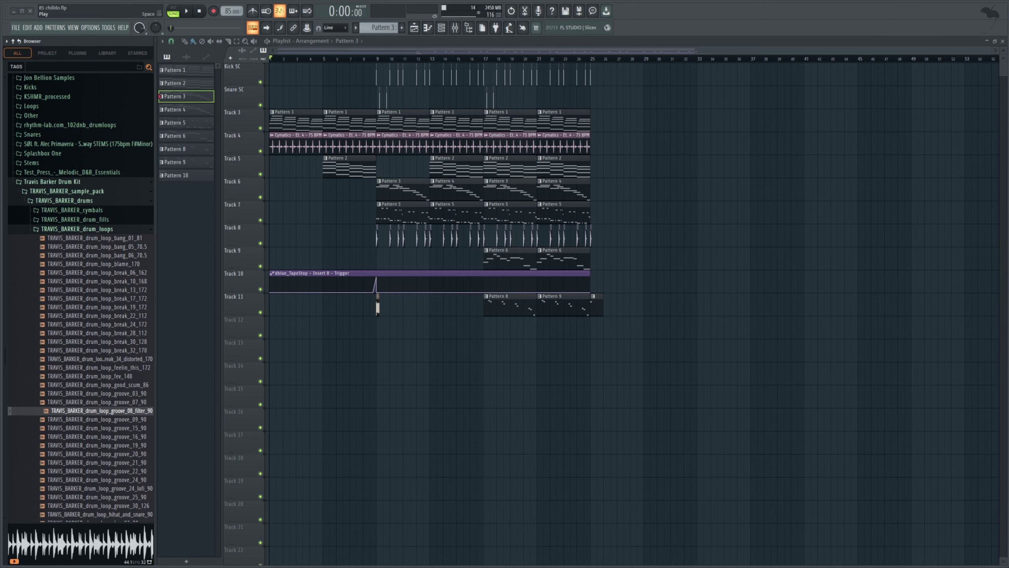
Play the arrangement and view the master output's waveform in Oszillos Mega Scope before returning to the playlist.
{"action": "left_click", "coordinate": [186, 11]}
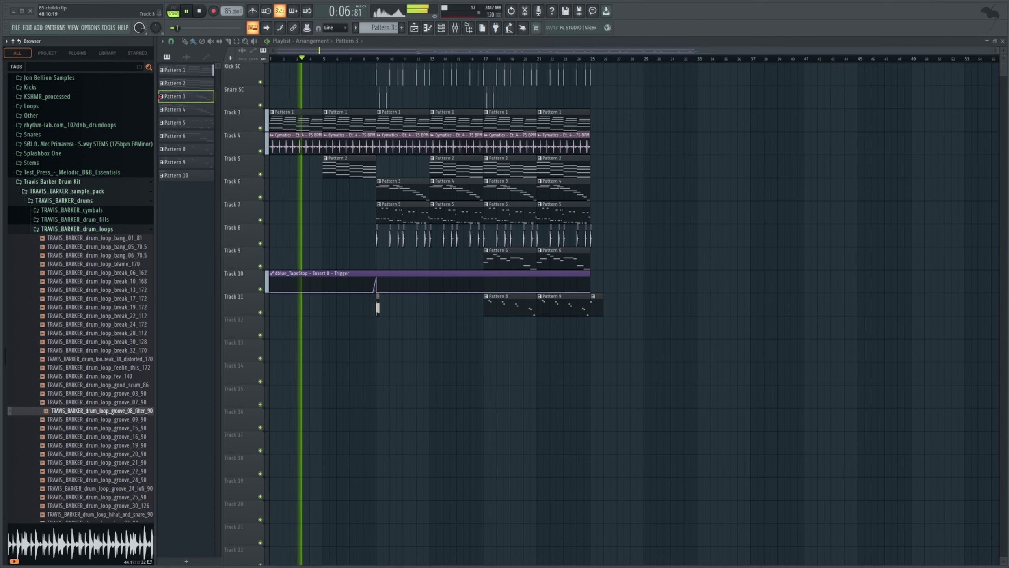
{"action": "scroll", "coordinate": [450, 51], "scroll_direction": "up", "scroll_amount": 3}
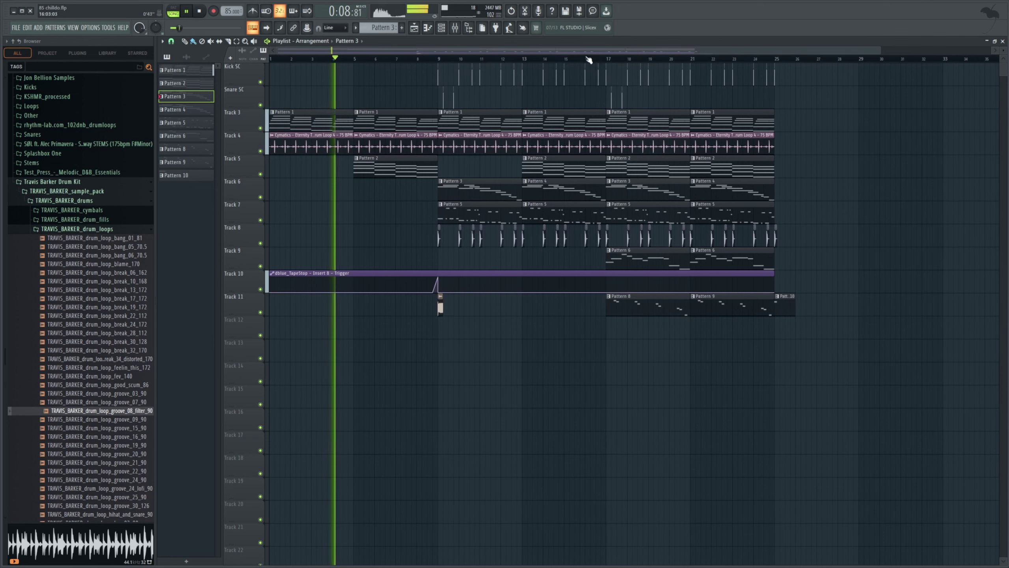
{"action": "left_click", "coordinate": [455, 27]}
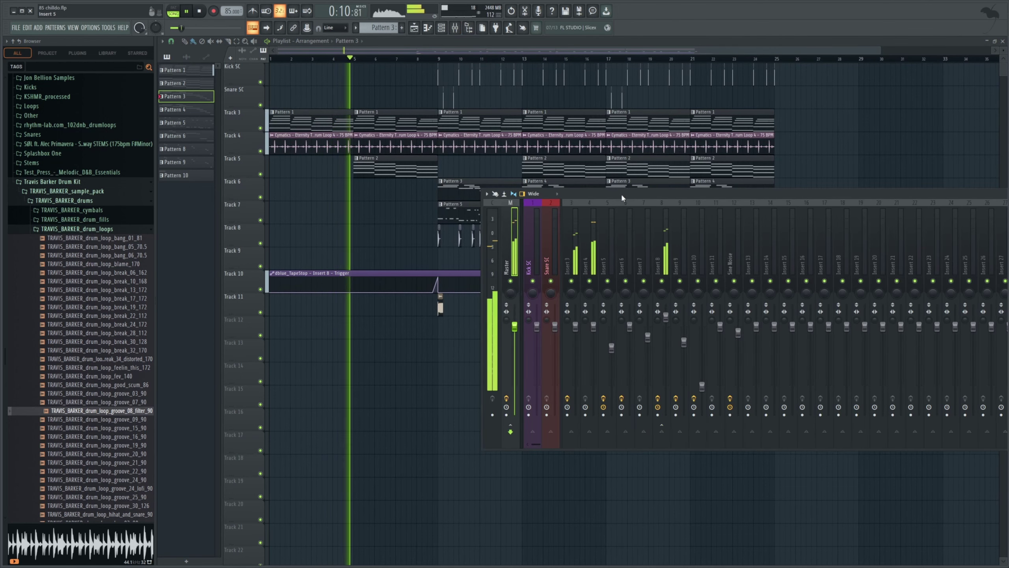
{"action": "left_click_drag", "start_coordinate": [621, 192], "coordinate": [478, 256]}
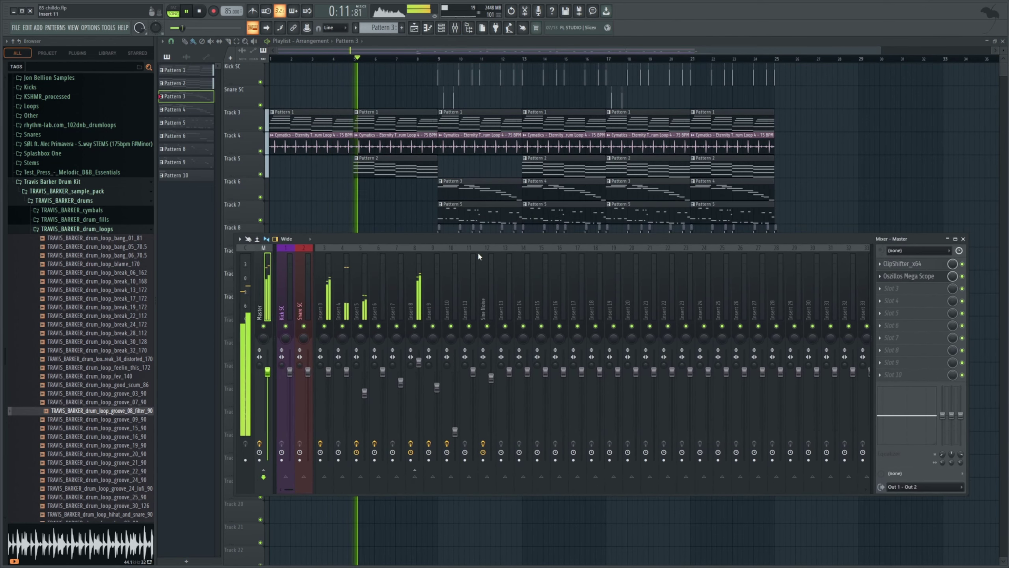
{"action": "left_click", "coordinate": [904, 275]}
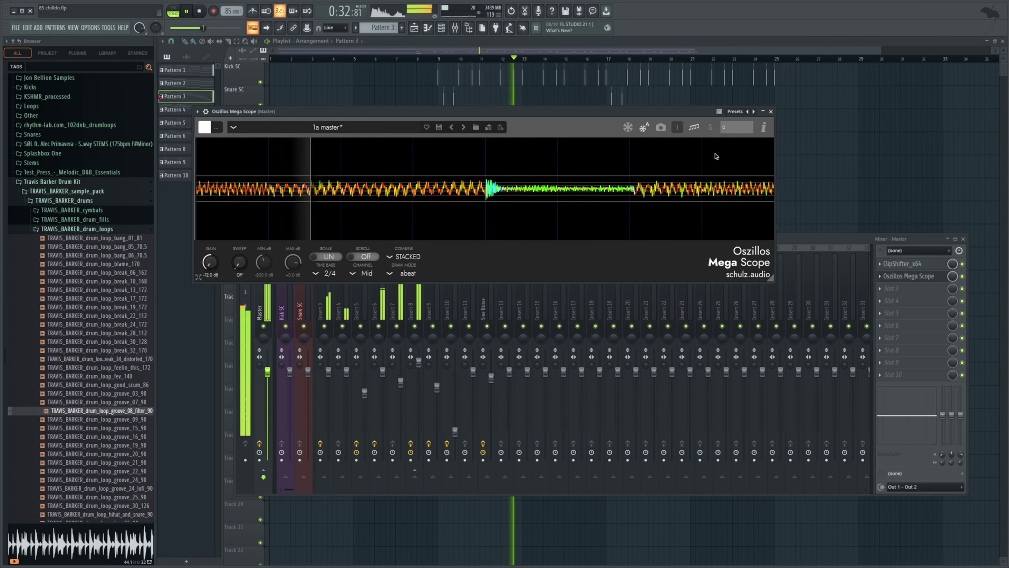
{"action": "left_click", "coordinate": [644, 87]}
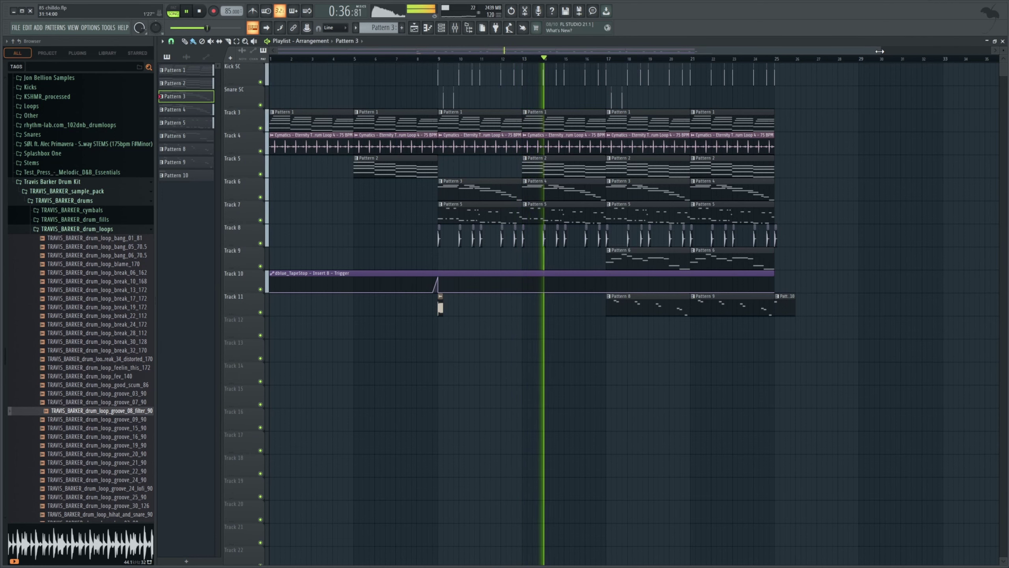
{"action": "left_click_drag", "start_coordinate": [883, 50], "coordinate": [727, 80]}
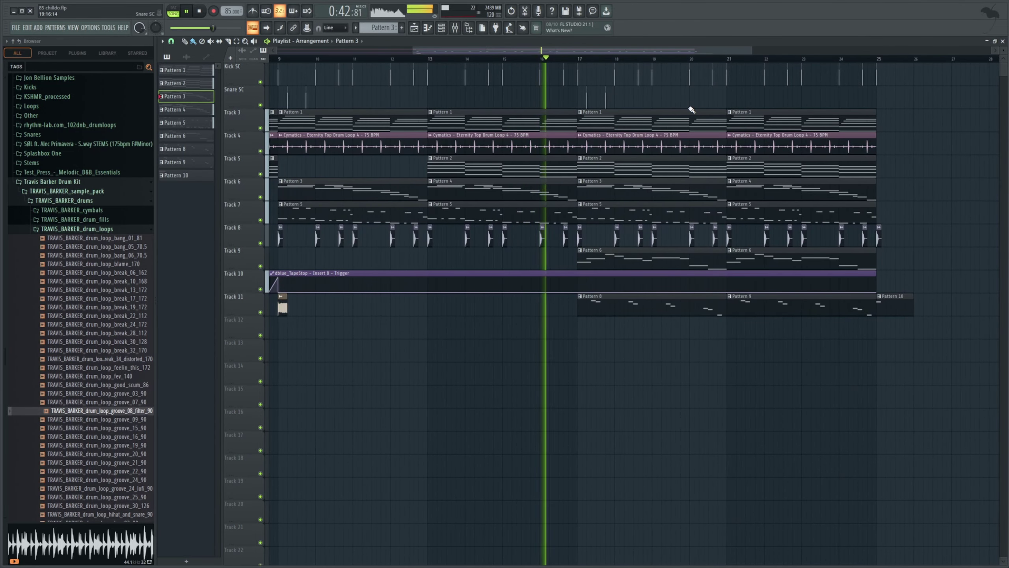
Examine the Pattern 6 melody and the Pattern 5 bass notes during playback, then stop the song and return to the playlist.
{"action": "double_click", "coordinate": [629, 248]}
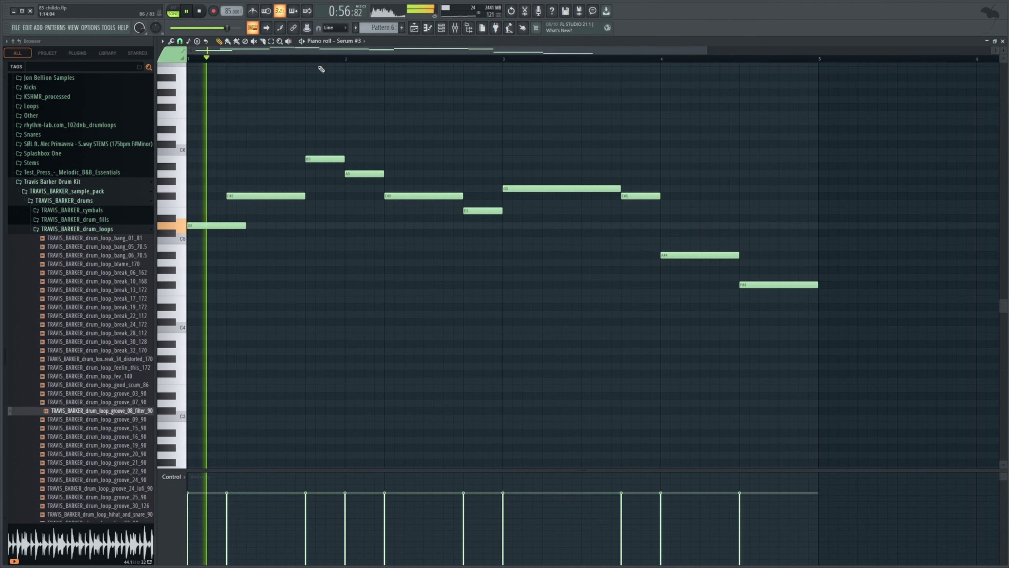
{"action": "left_click", "coordinate": [413, 28]}
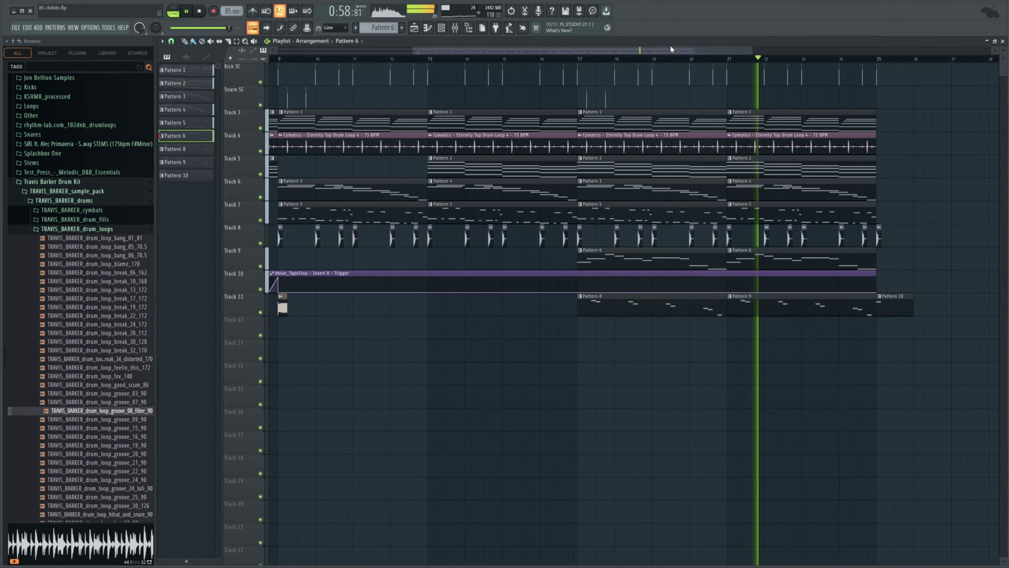
{"action": "left_click_drag", "start_coordinate": [670, 48], "coordinate": [757, 61]}
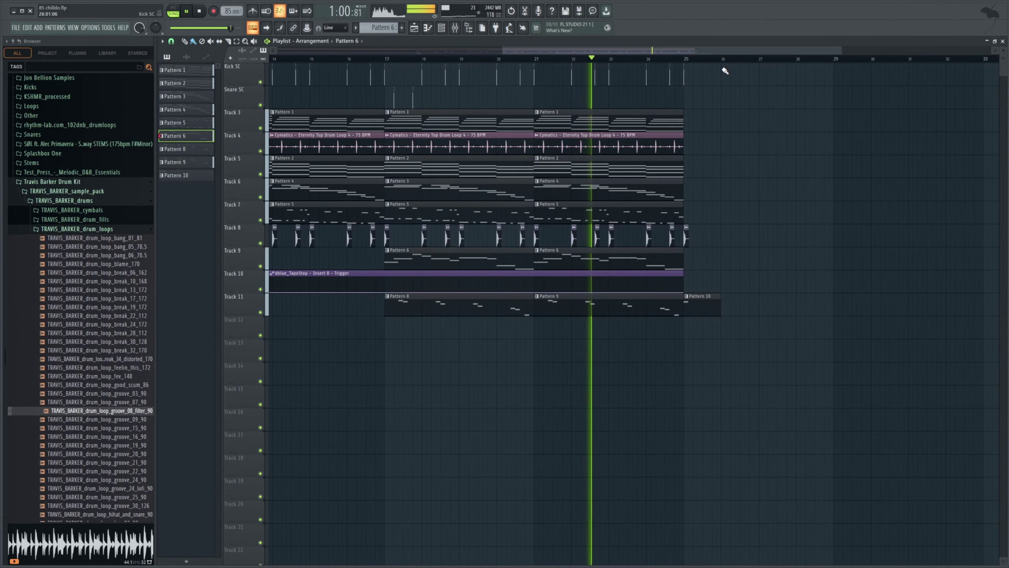
{"action": "key", "text": "F7"}
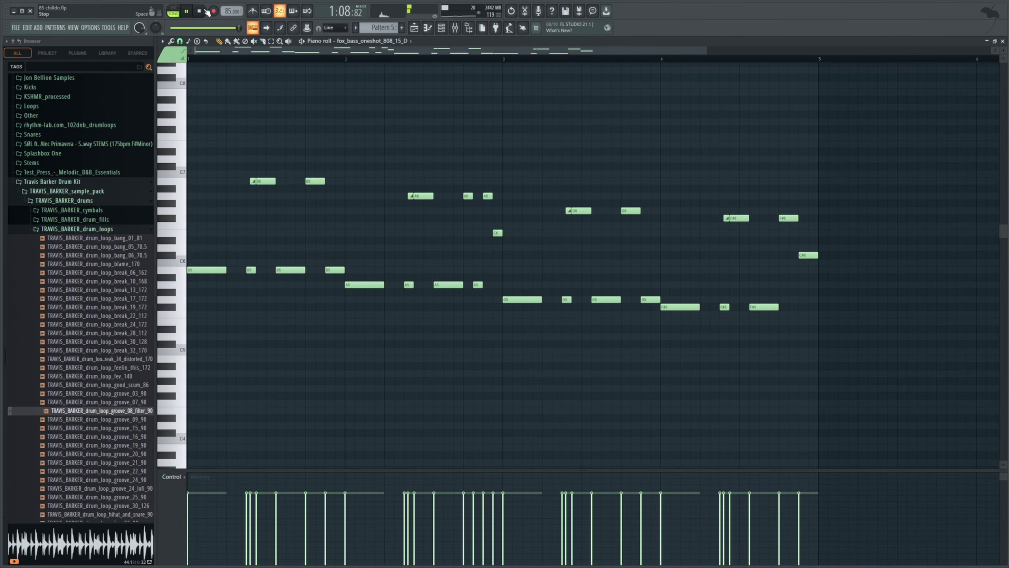
{"action": "left_click", "coordinate": [199, 11]}
{"action": "left_click", "coordinate": [252, 27]}
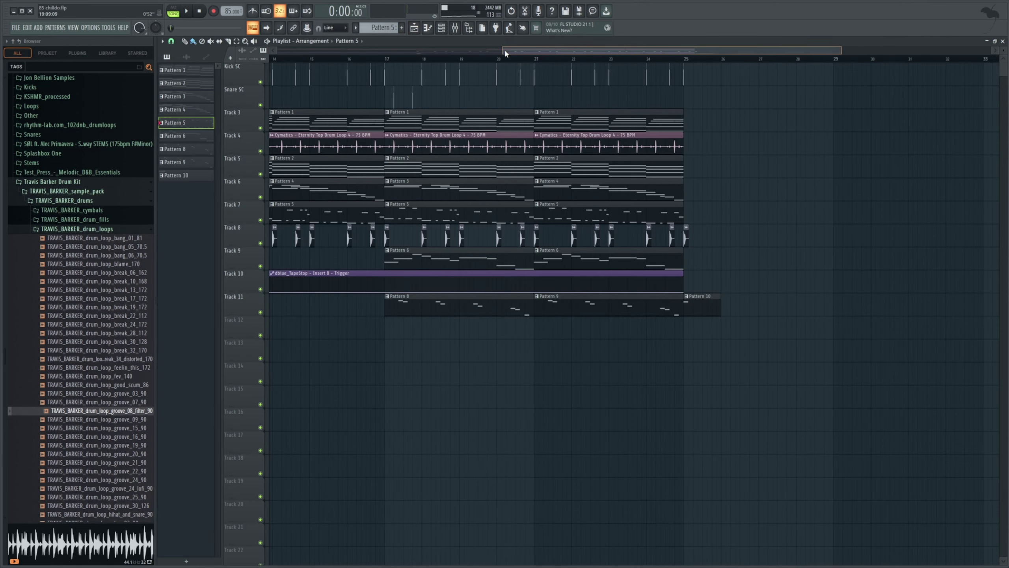
Return the playhead to the start of the arrangement and open Pattern 1's Kontakt chords for viewing.
{"action": "left_click_drag", "start_coordinate": [617, 50], "coordinate": [818, 51]}
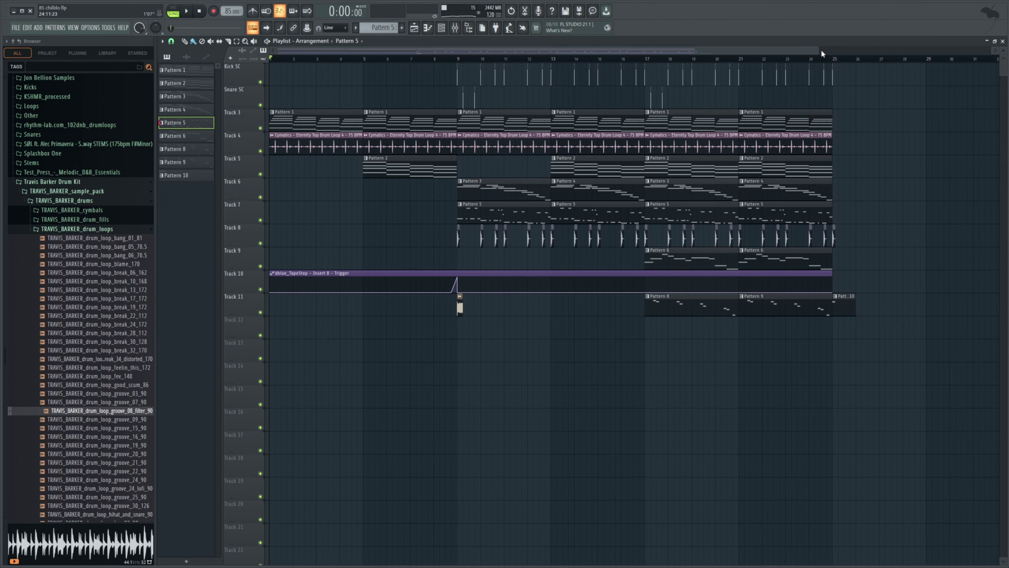
{"action": "left_click_drag", "start_coordinate": [821, 49], "coordinate": [739, 102]}
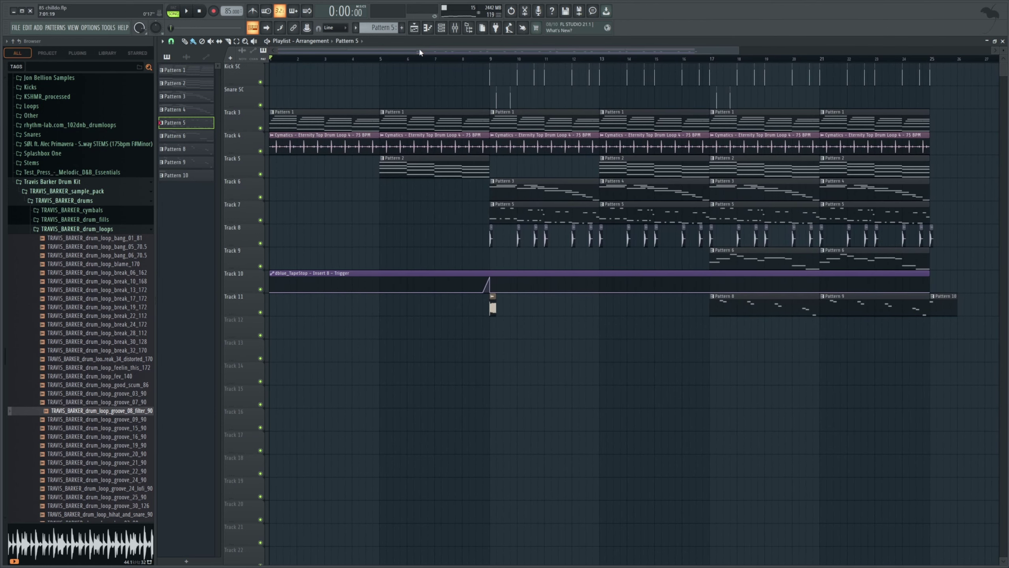
{"action": "left_click", "coordinate": [381, 58]}
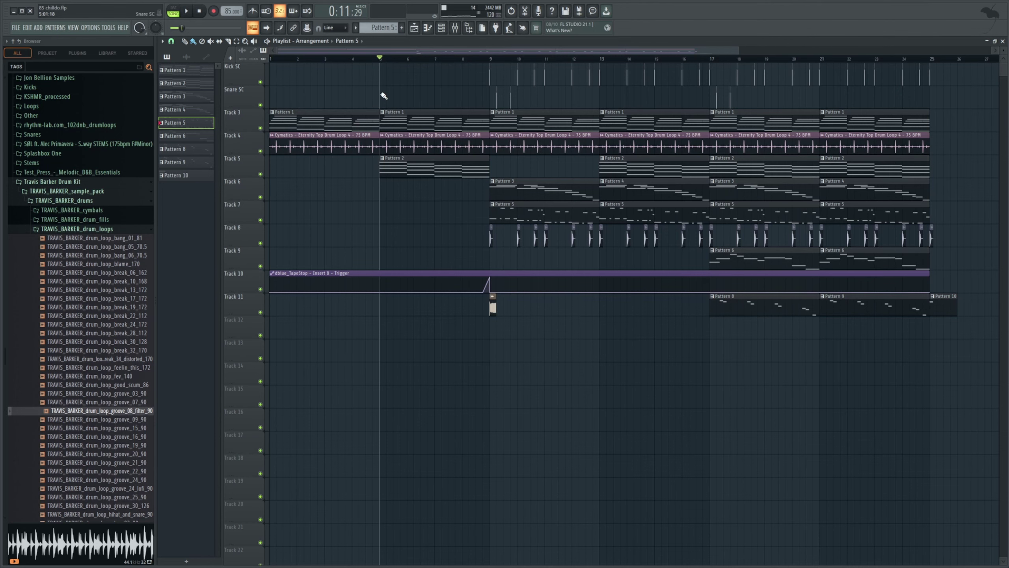
{"action": "left_click", "coordinate": [272, 59]}
{"action": "double_click", "coordinate": [283, 126]}
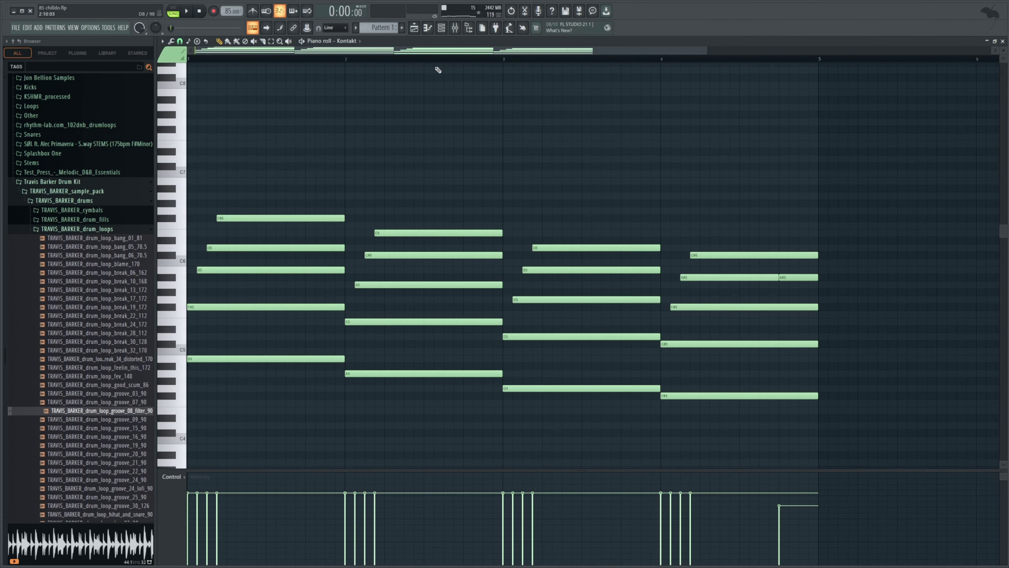
{"action": "scroll", "coordinate": [259, 204], "scroll_direction": "down", "scroll_amount": 1}
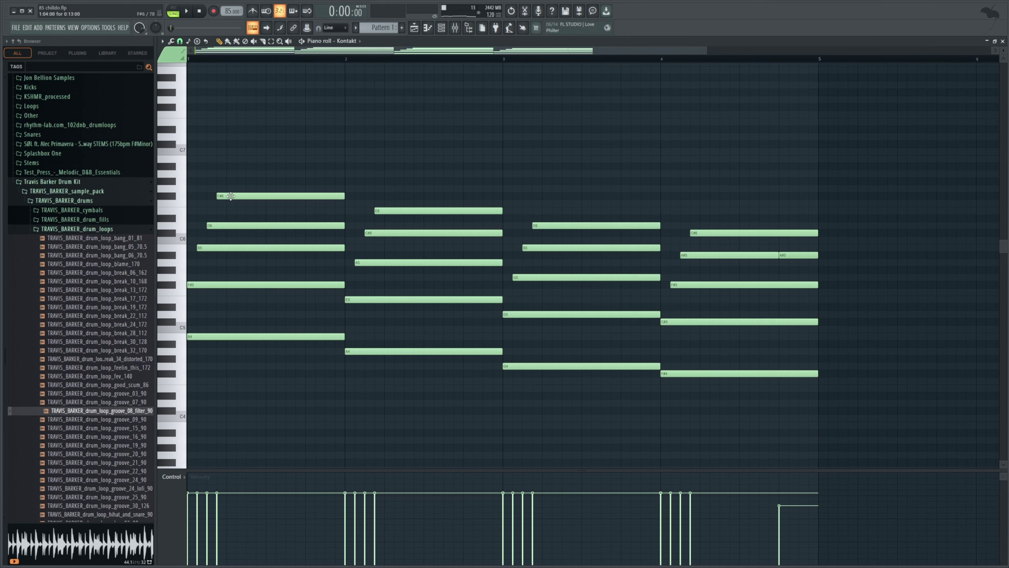
Clone the Kontakt channel and give the clone unstrummed four-note block chords, one per bar, in Pattern 1.
{"action": "left_click", "coordinate": [441, 28]}
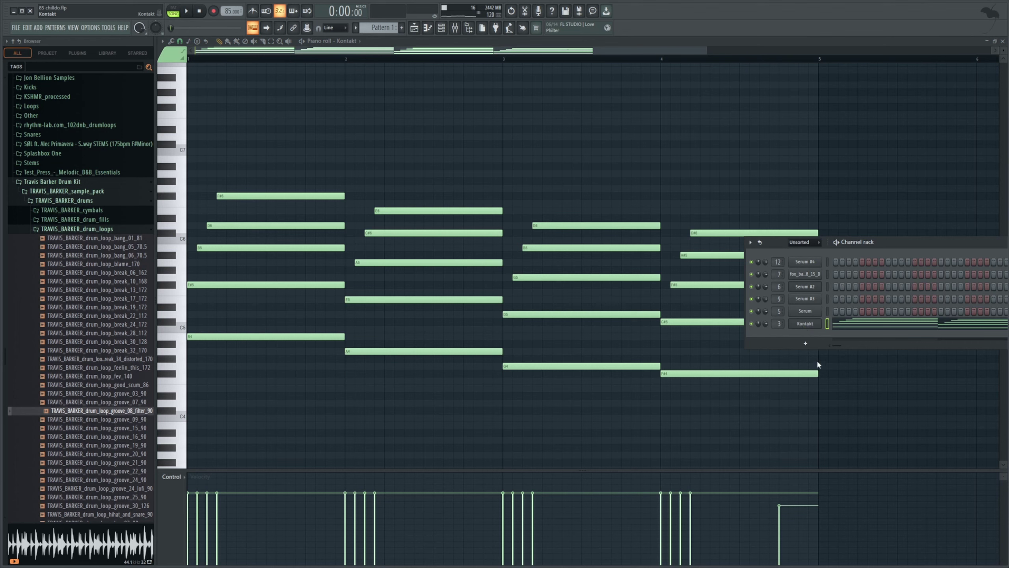
{"action": "key", "text": "alt+c"}
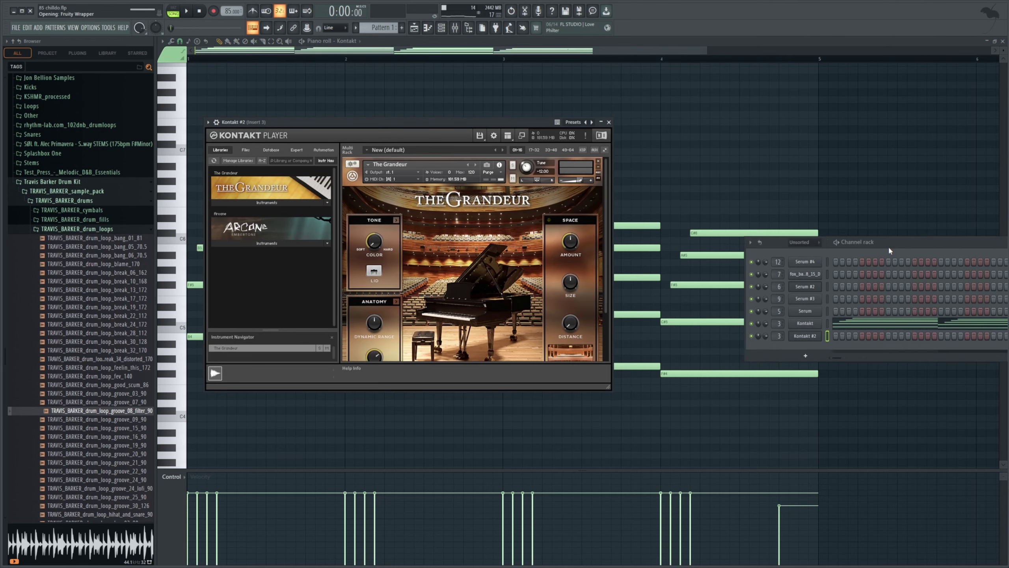
{"action": "left_click_drag", "start_coordinate": [881, 242], "coordinate": [792, 227]}
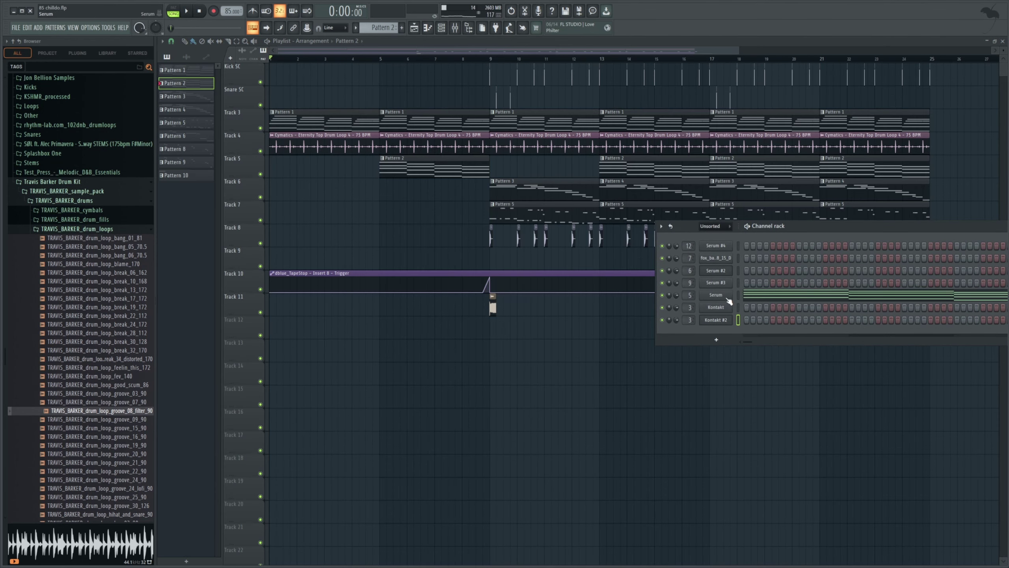
{"action": "scroll", "coordinate": [380, 28], "scroll_direction": "up", "scroll_amount": 1}
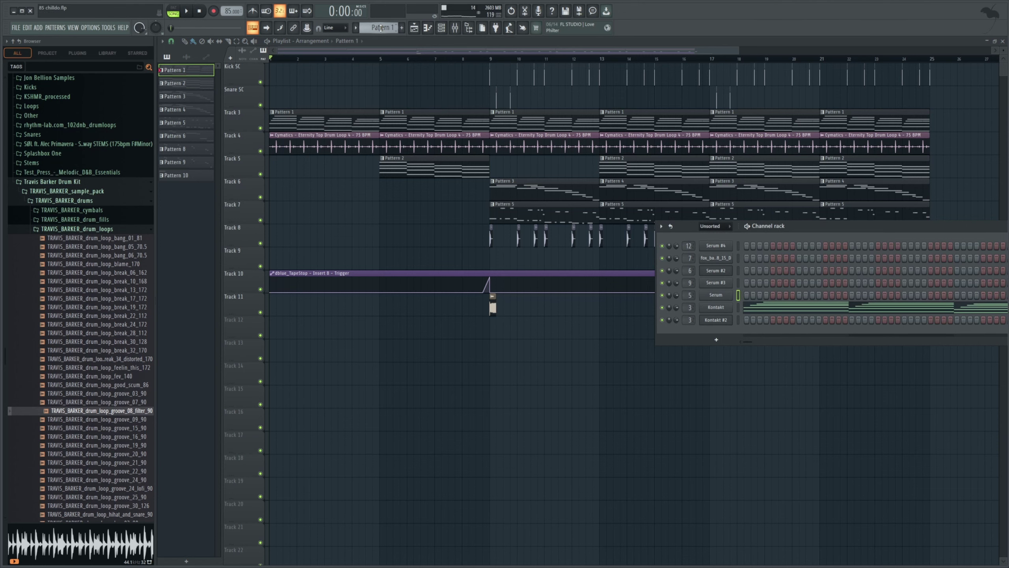
{"action": "left_click", "coordinate": [741, 321]}
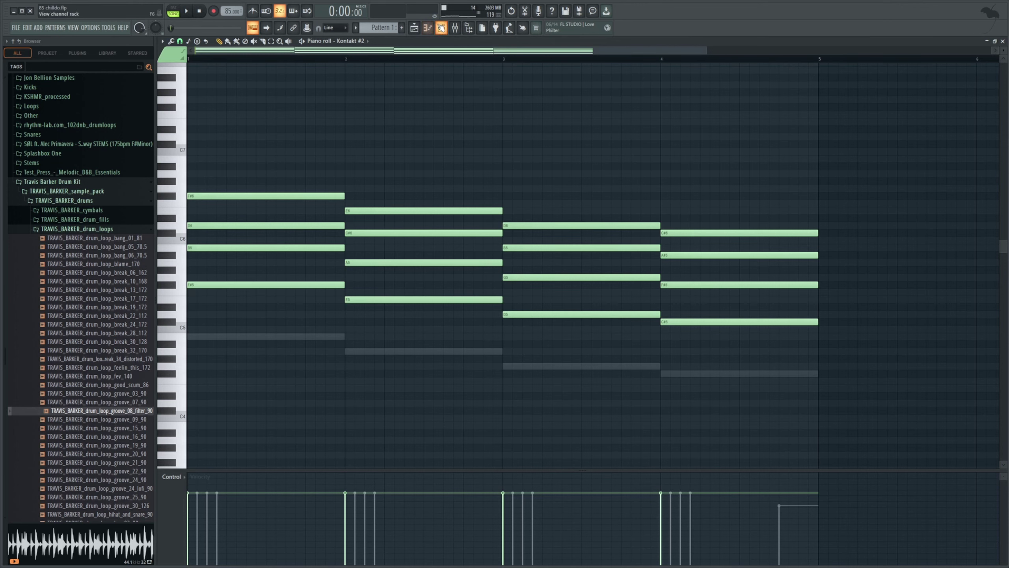
Audition the block chords of Kontakt #2 in pattern mode, including the chords in bars 3 and 4.
{"action": "left_click", "coordinate": [441, 28]}
{"action": "key", "text": "space"}
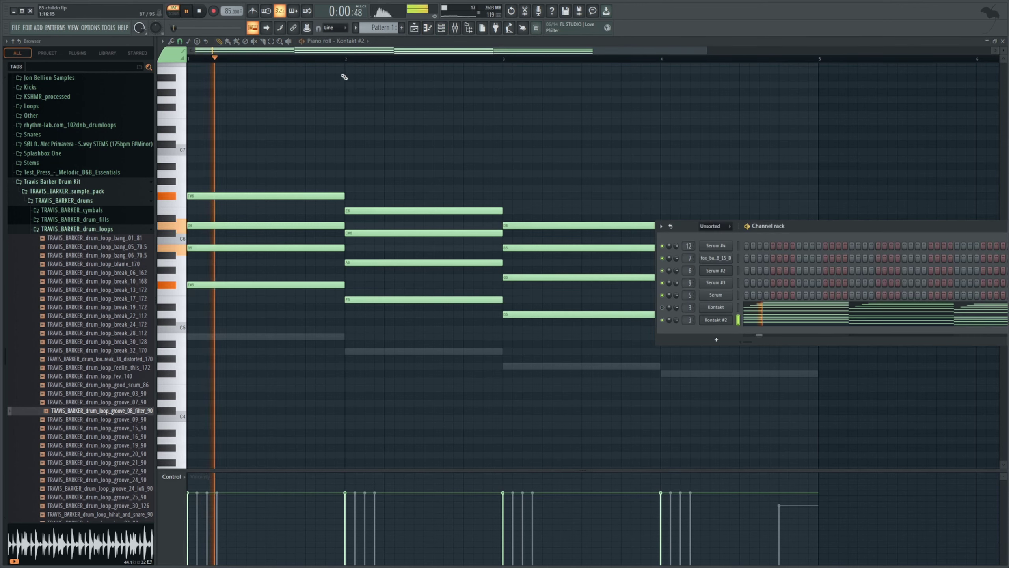
{"action": "key", "text": "F6"}
{"action": "left_click", "coordinate": [507, 60]}
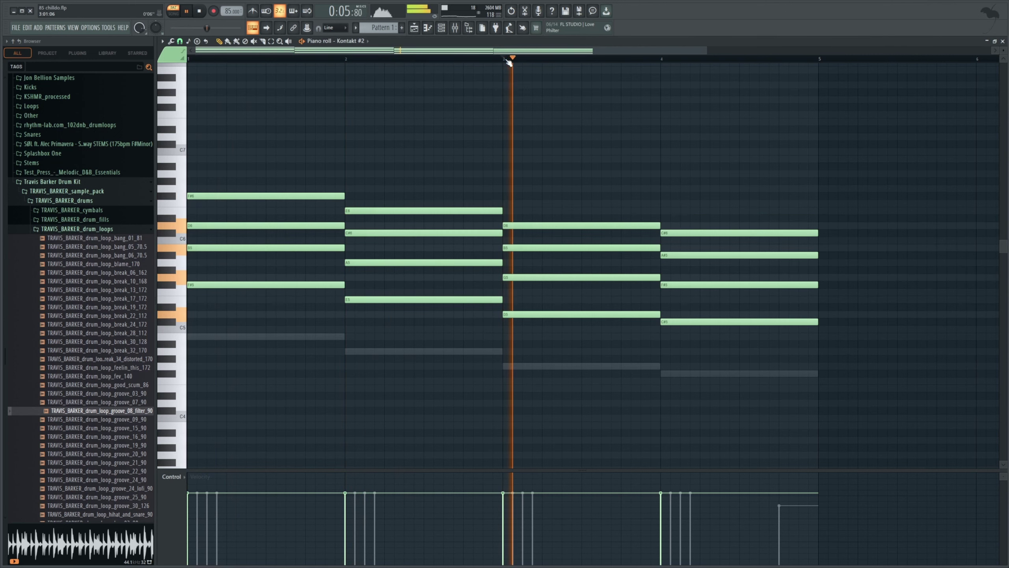
{"action": "left_click", "coordinate": [666, 59]}
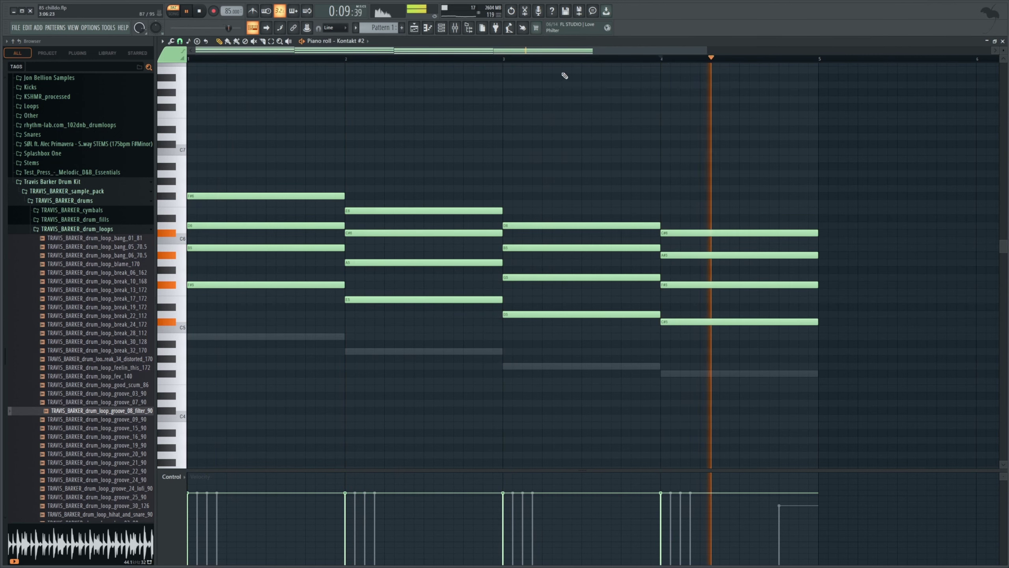
{"action": "key", "text": "space"}
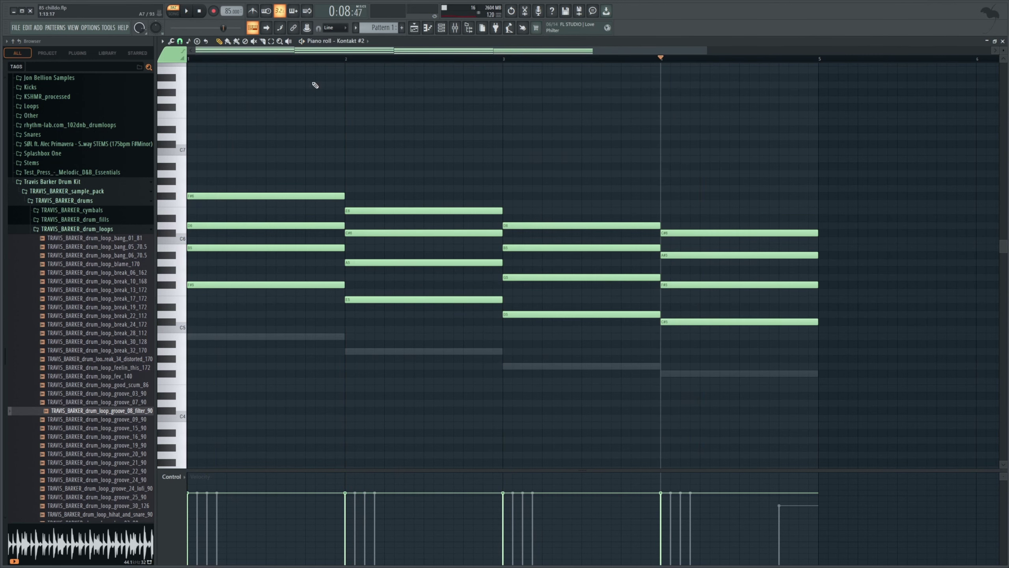
Try the Strum tool on all Kontakt #2 chord notes, auditioning different start strengths.
{"action": "key", "text": "ctrl+a"}
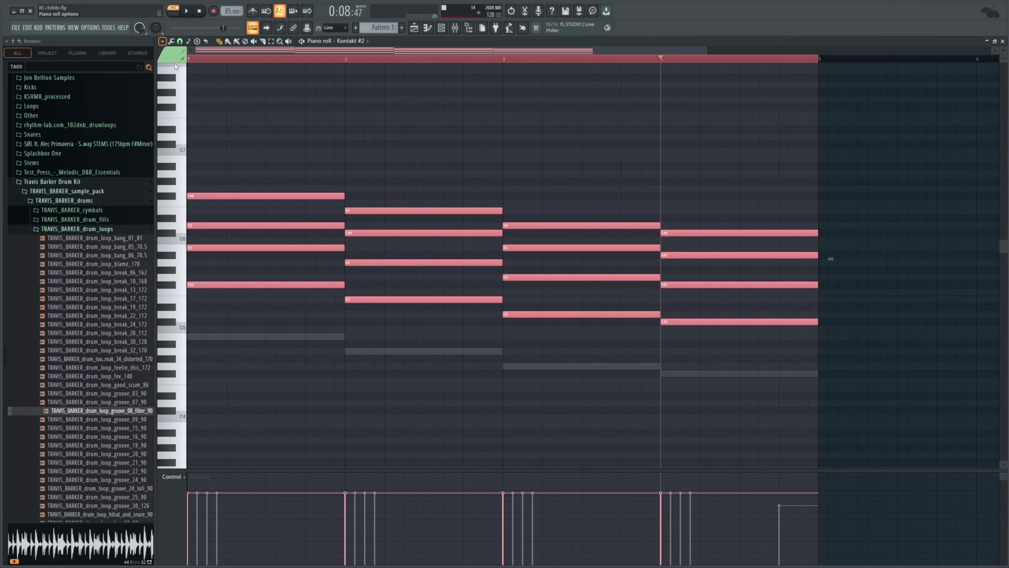
{"action": "left_click", "coordinate": [162, 41]}
{"action": "mouse_move", "coordinate": [171, 67]}
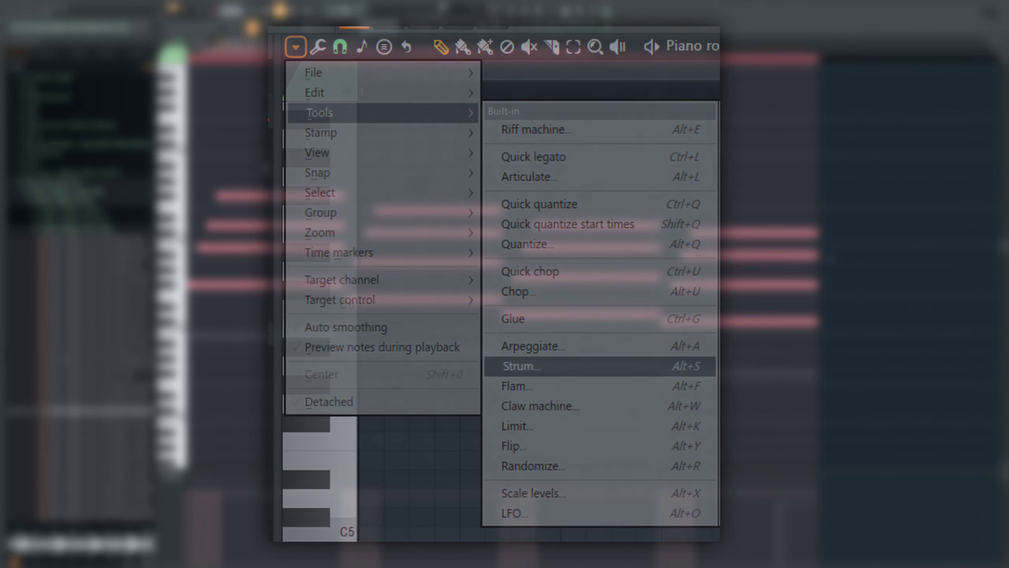
{"action": "left_click", "coordinate": [521, 366]}
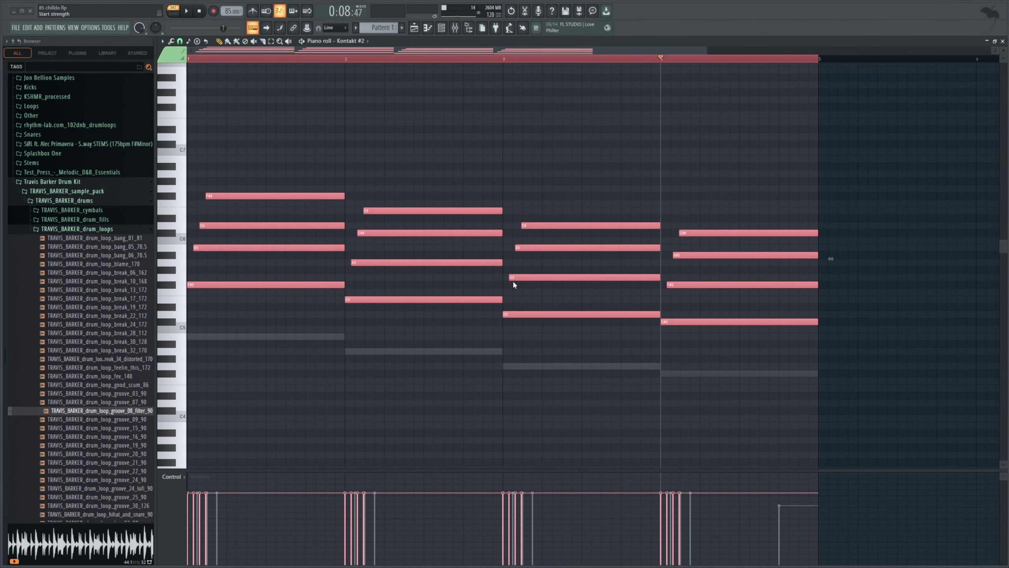
{"action": "key", "text": "space"}
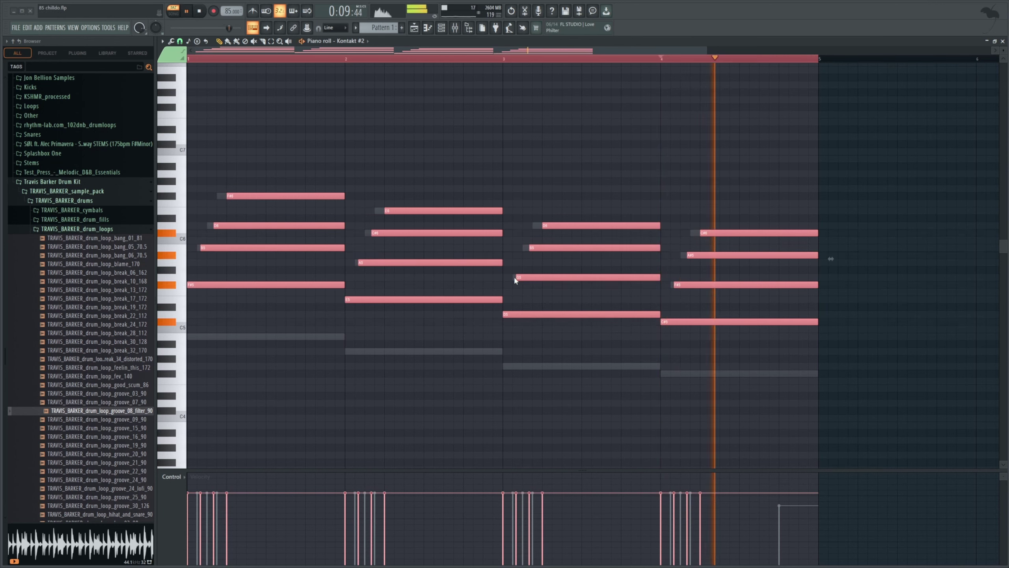
{"action": "key", "text": "space"}
Audition the strummed chords with other start strength and start tension settings, and discard the strum.
{"action": "key", "text": "ctrl+z"}
{"action": "key", "text": "space"}
{"action": "key", "text": "space"}
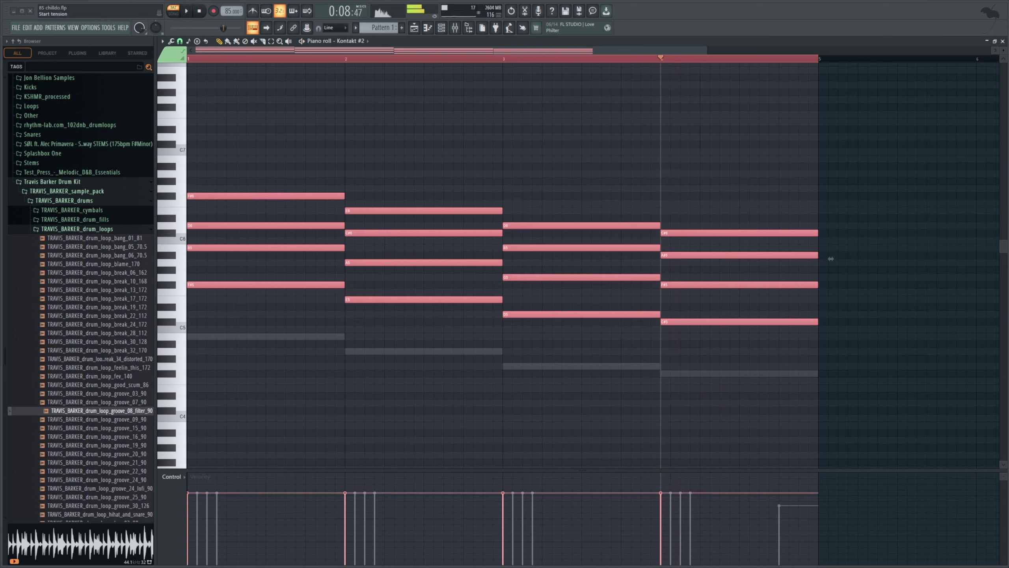
{"action": "key", "text": "space"}
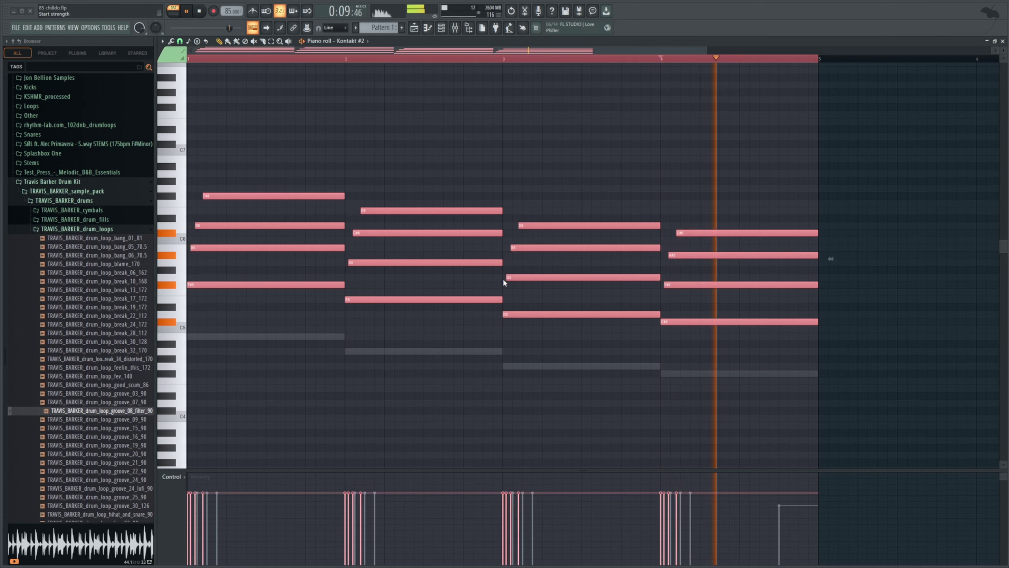
{"action": "key", "text": "space"}
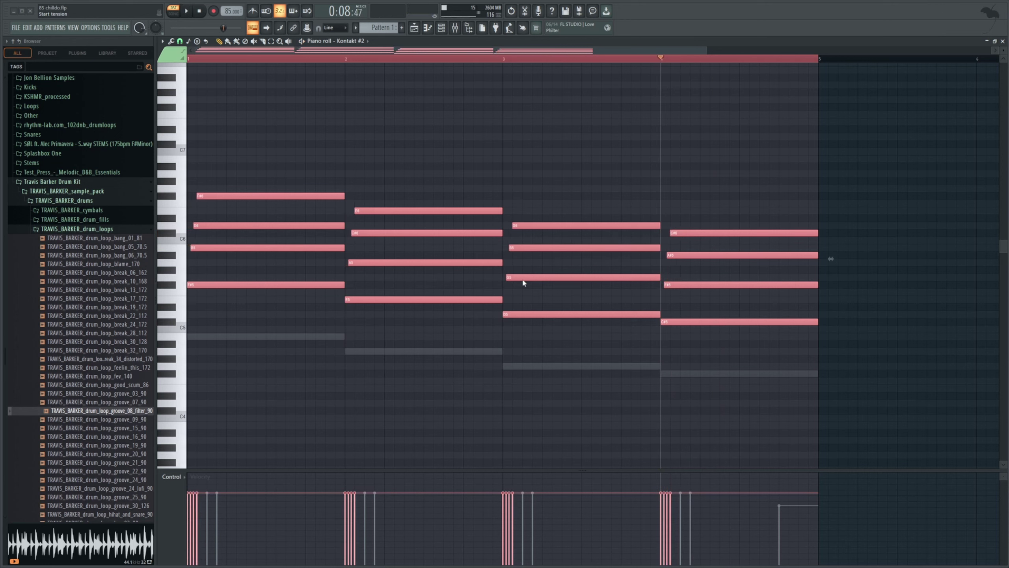
{"action": "key", "text": "ctrl+z"}
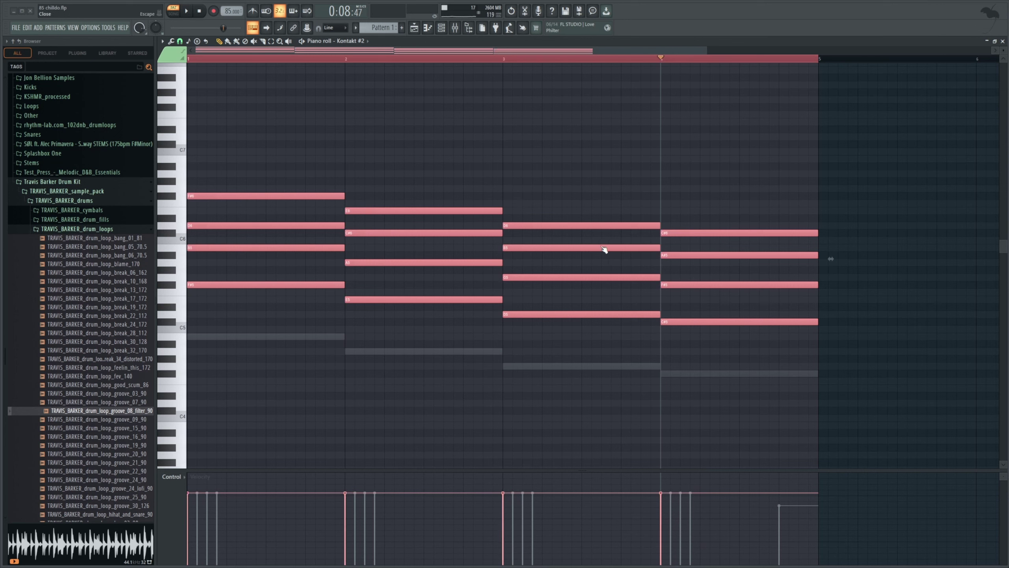
Cut the block chords from Kontakt #2 in Pattern 1 and audition the original strummed chords of the Kontakt channel.
{"action": "key", "text": "F6"}
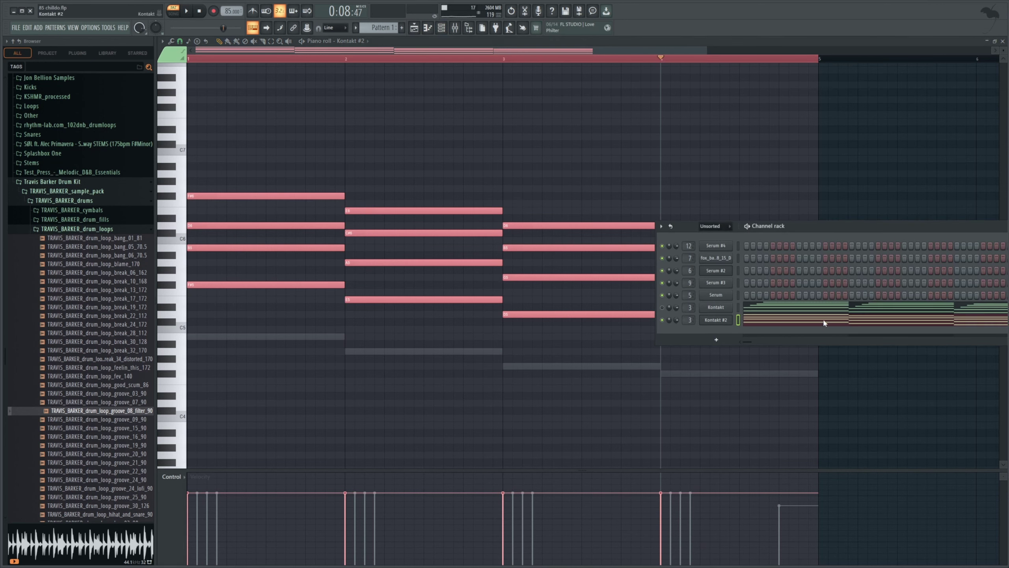
{"action": "key", "text": "ctrl+x"}
{"action": "left_click", "coordinate": [748, 308]}
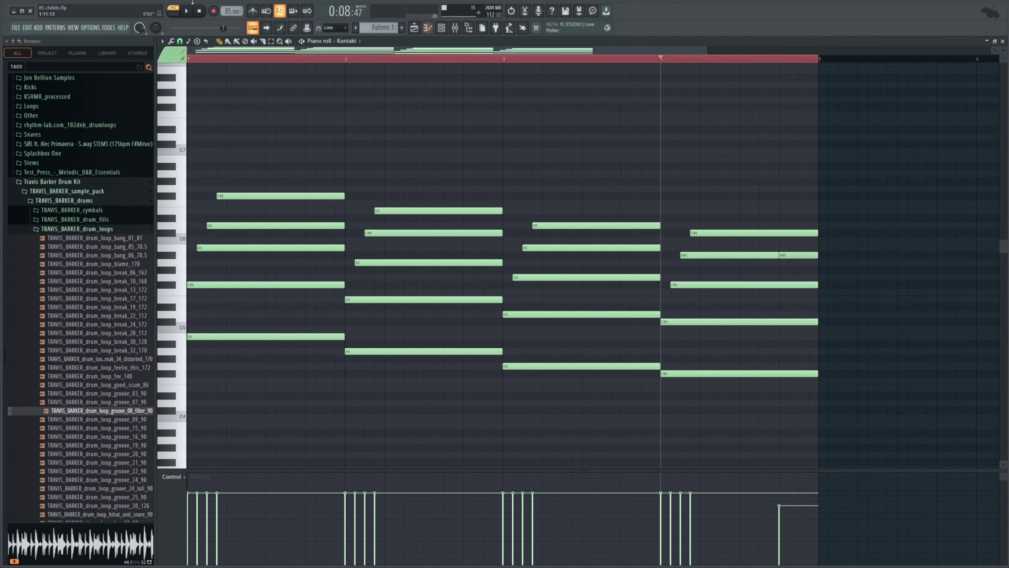
{"action": "key", "text": "space"}
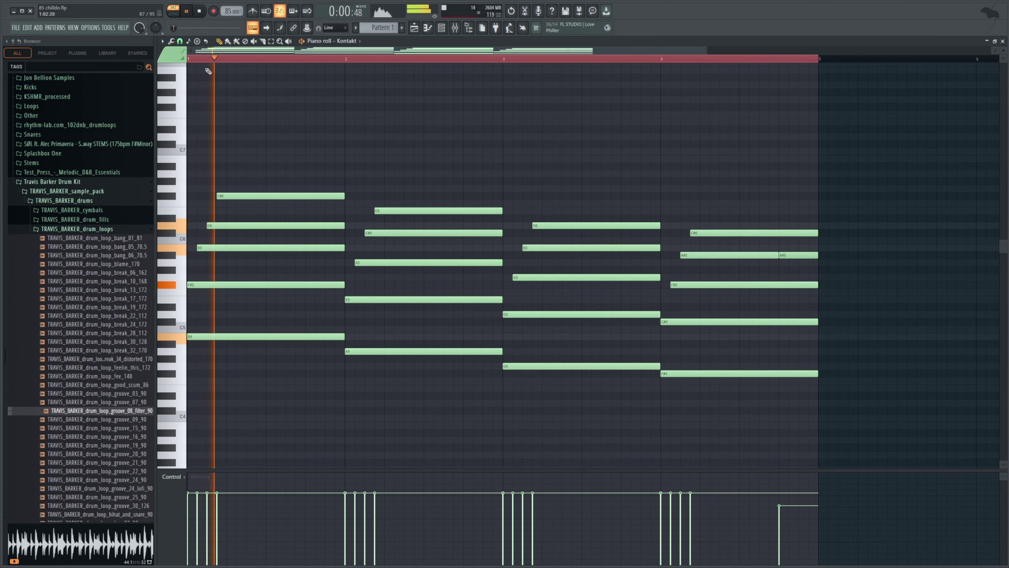
{"action": "key", "text": "space"}
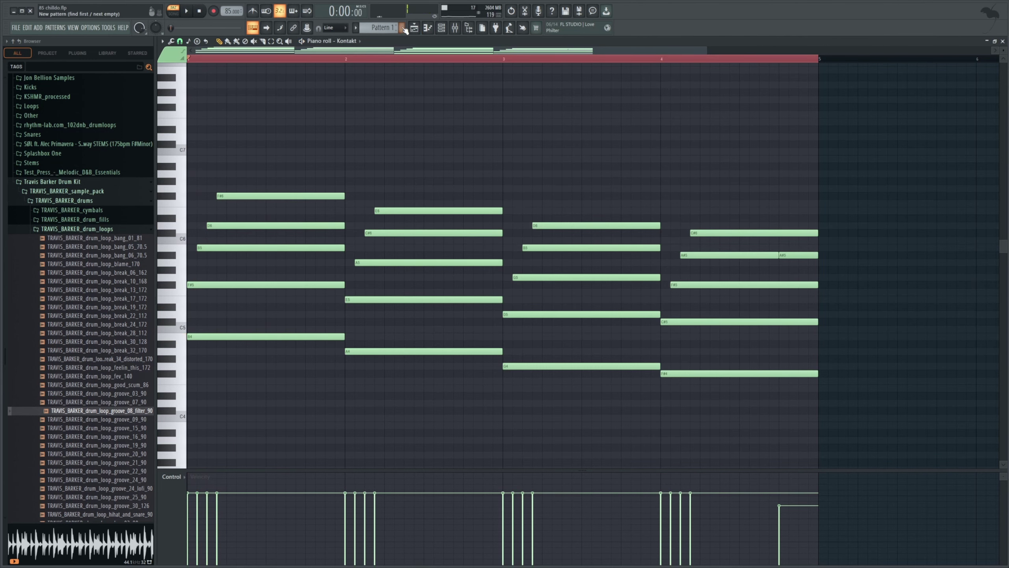
Show the opening bars of the playlist and view the sample settings of the Cymatics Eternity Top Drum Loop 4 clip on Track 4.
{"action": "left_click", "coordinate": [414, 28]}
{"action": "left_click_drag", "start_coordinate": [736, 64], "coordinate": [437, 65]}
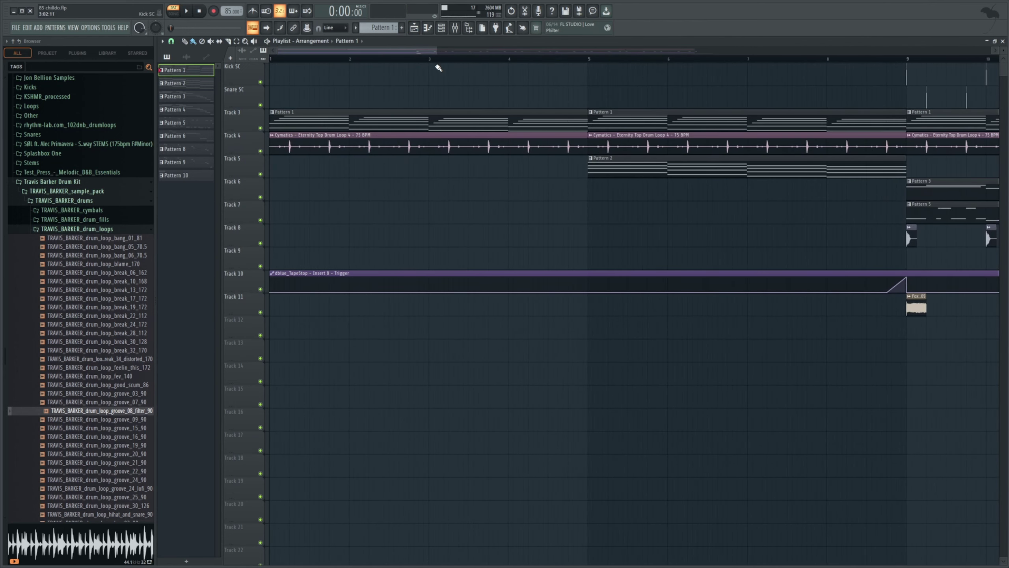
{"action": "double_click", "coordinate": [387, 147]}
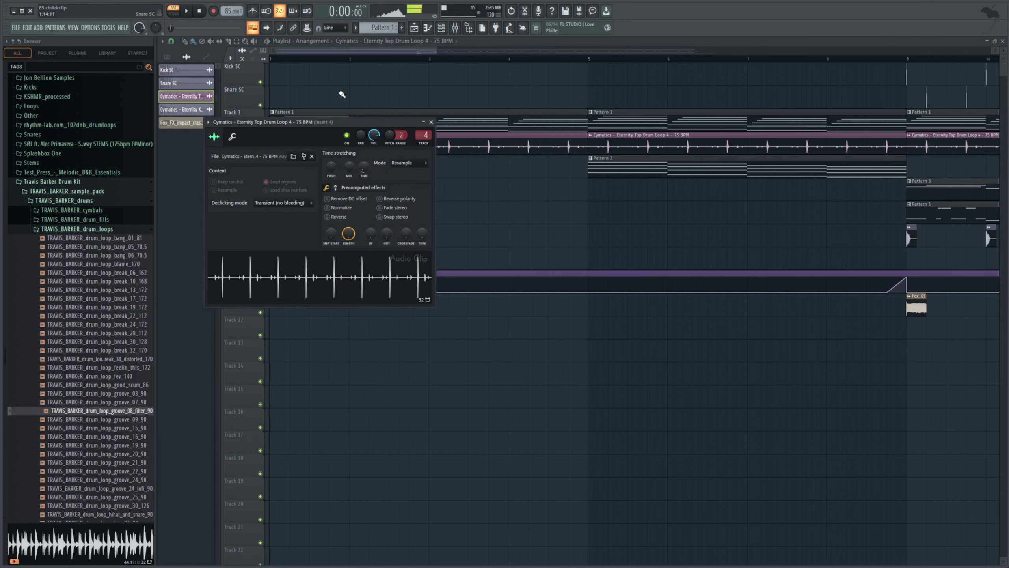
{"action": "key", "text": "Escape"}
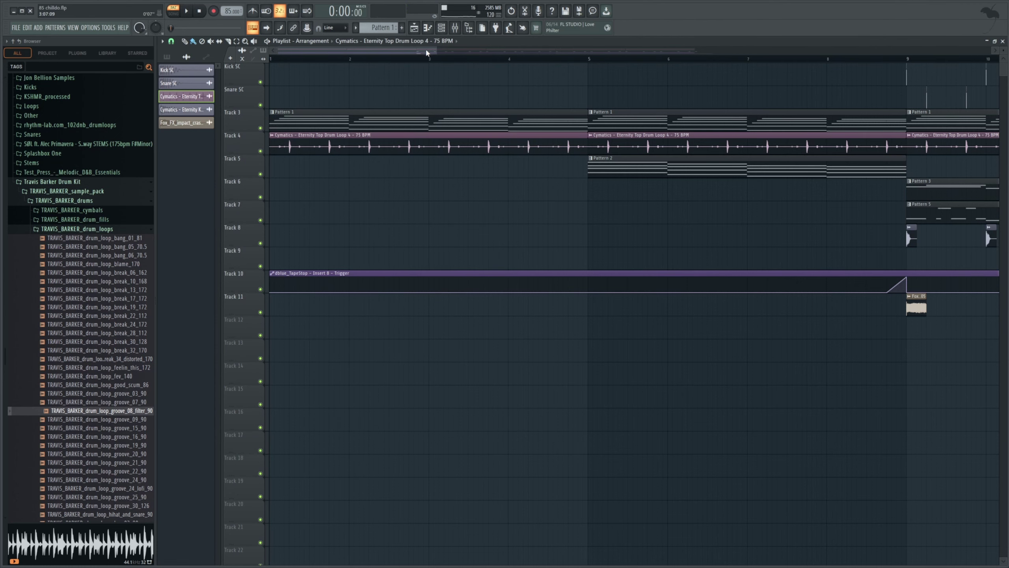
Solo Track 4 and audition the top drum loop from its first hit in bar 1.
{"action": "left_click_drag", "start_coordinate": [435, 51], "coordinate": [345, 82]}
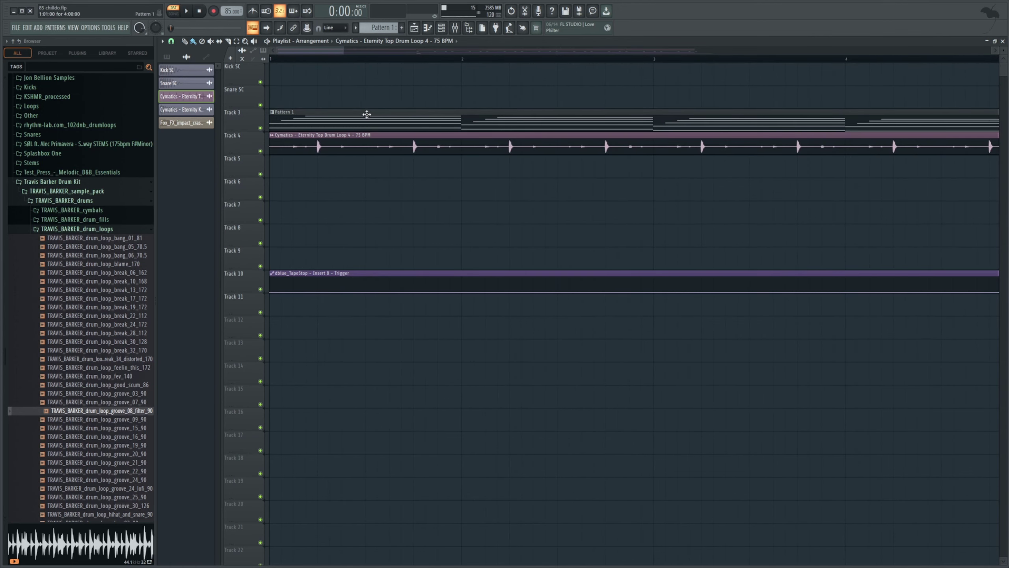
{"action": "left_click", "coordinate": [318, 58]}
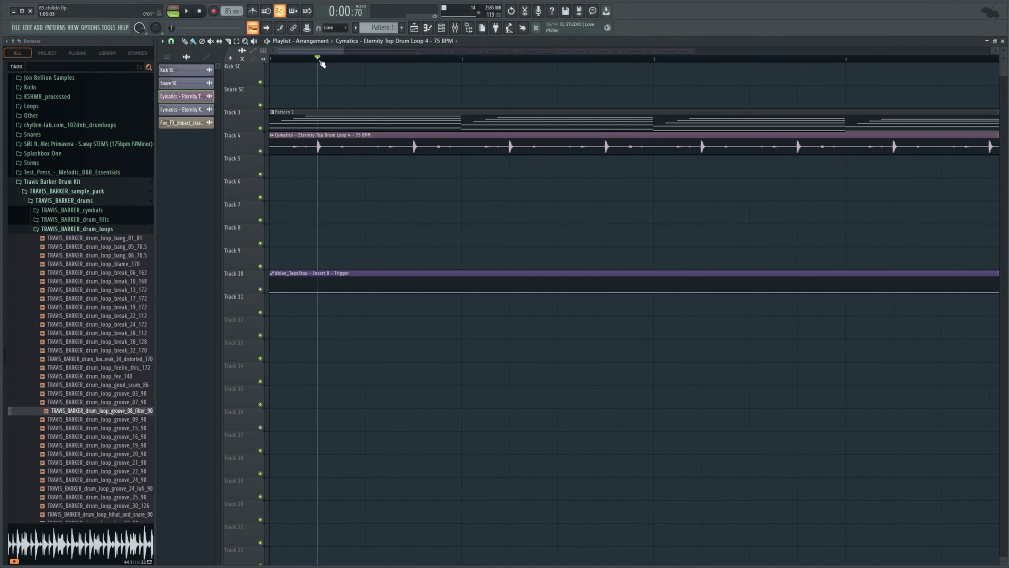
{"action": "right_click", "coordinate": [261, 150]}
{"action": "key", "text": "space"}
{"action": "key", "text": "space"}
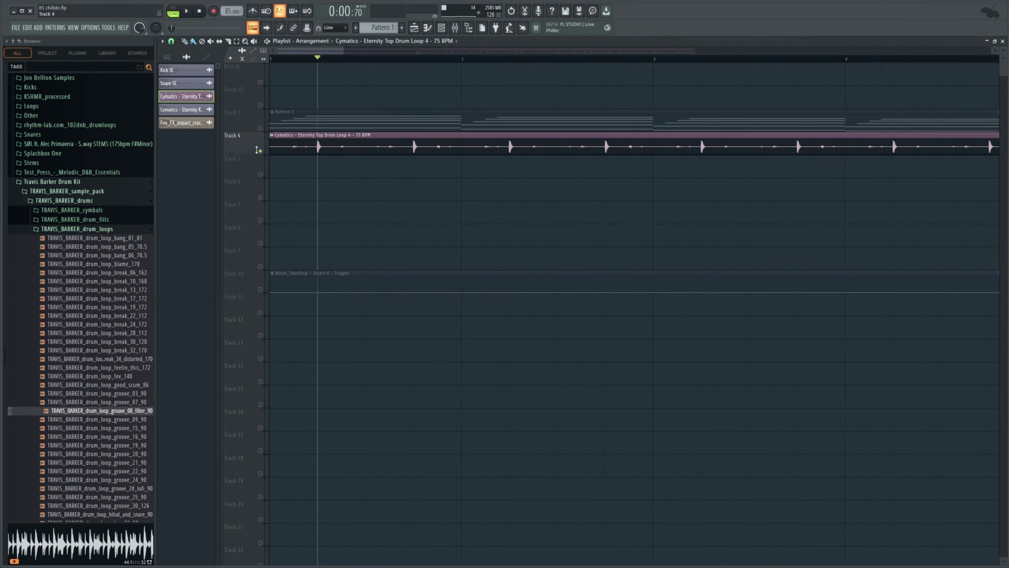
Solo the Pattern 2 chords on Track 5 and play the arrangement from bar 5.
{"action": "left_click_drag", "start_coordinate": [344, 52], "coordinate": [278, 86]}
{"action": "left_click_drag", "start_coordinate": [343, 49], "coordinate": [525, 90]}
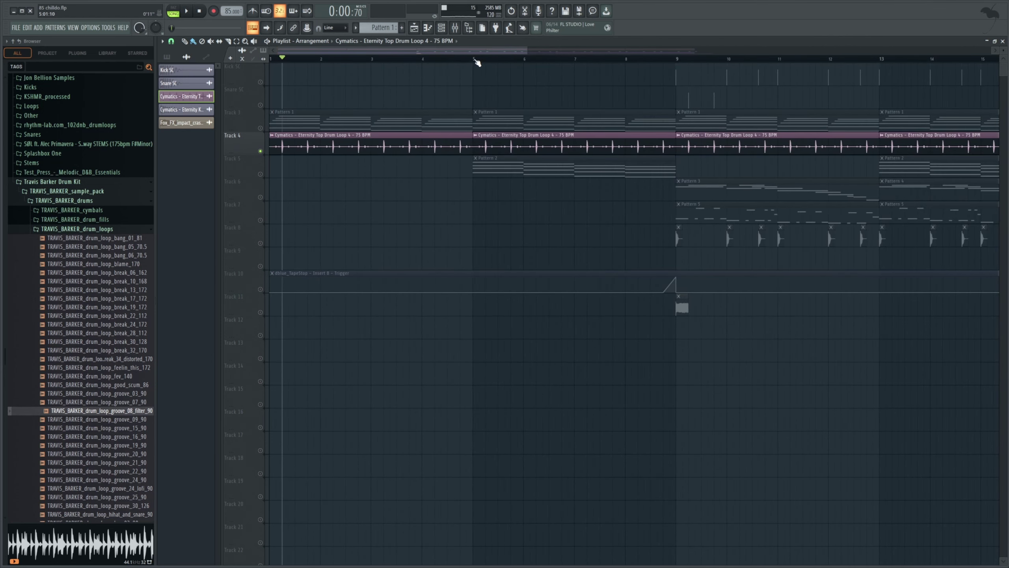
{"action": "left_click", "coordinate": [475, 60]}
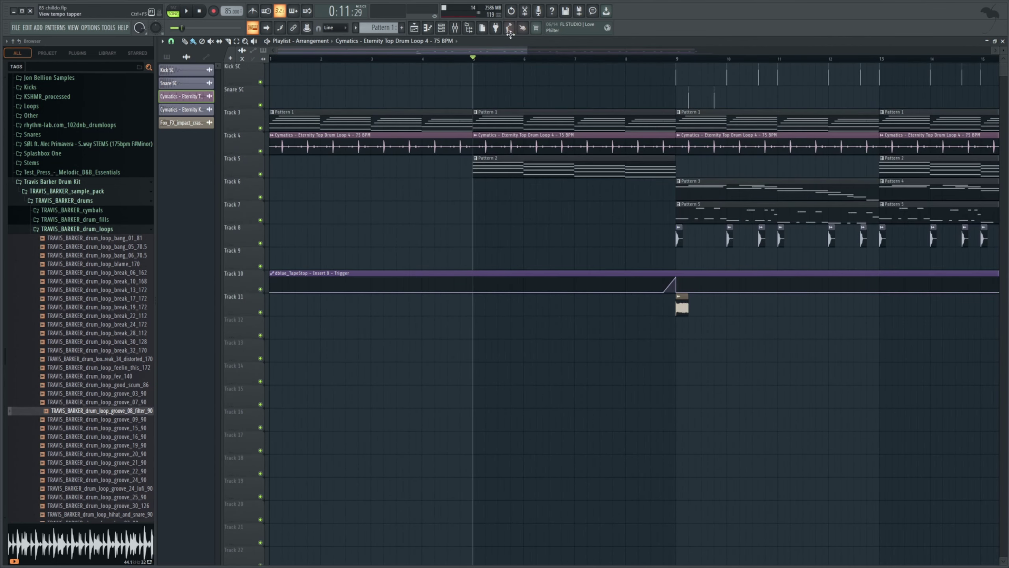
{"action": "left_click_drag", "start_coordinate": [510, 48], "coordinate": [554, 74]}
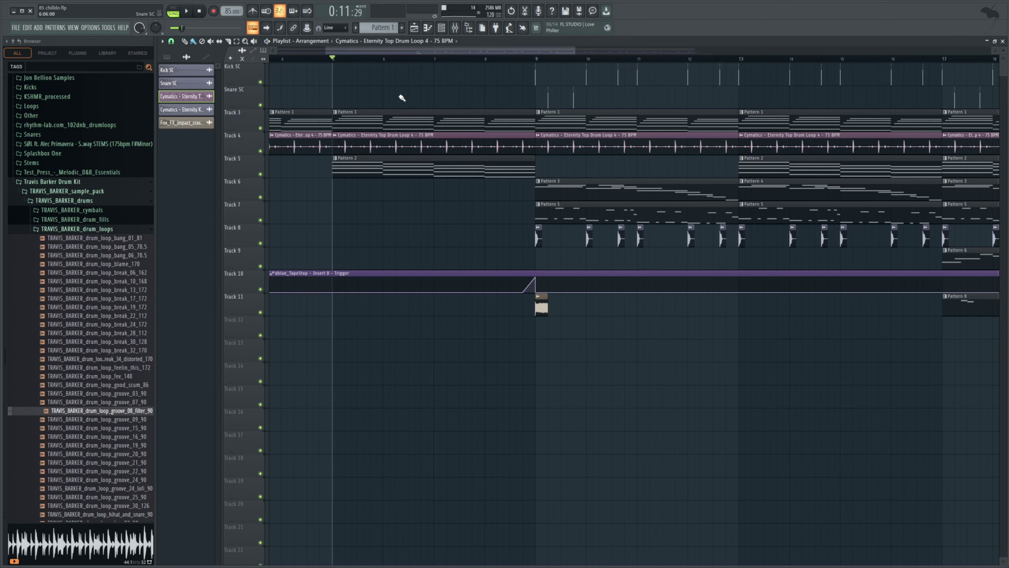
{"action": "left_click_drag", "start_coordinate": [399, 53], "coordinate": [352, 53]}
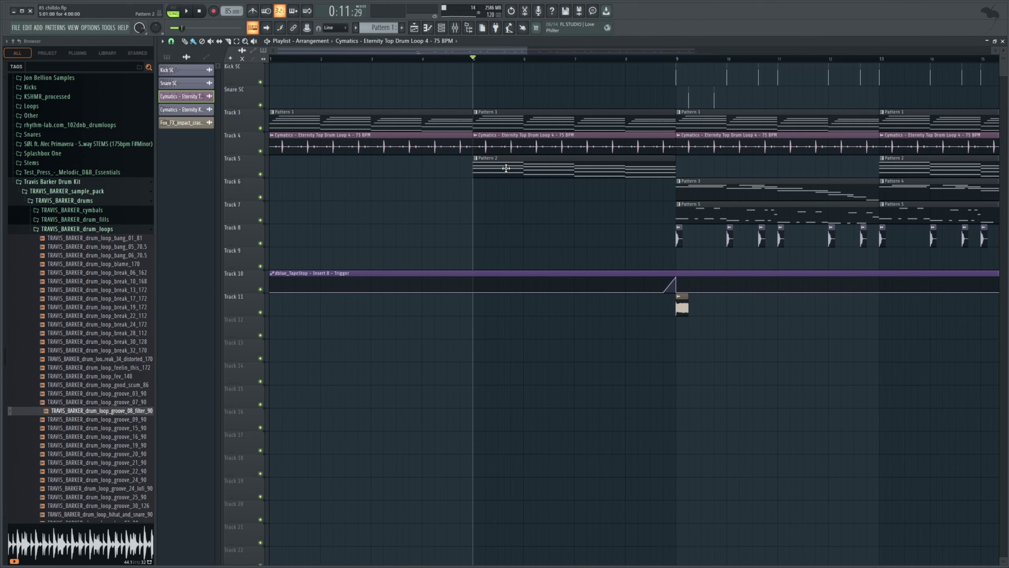
{"action": "left_click", "coordinate": [260, 174], "text": "ctrl"}
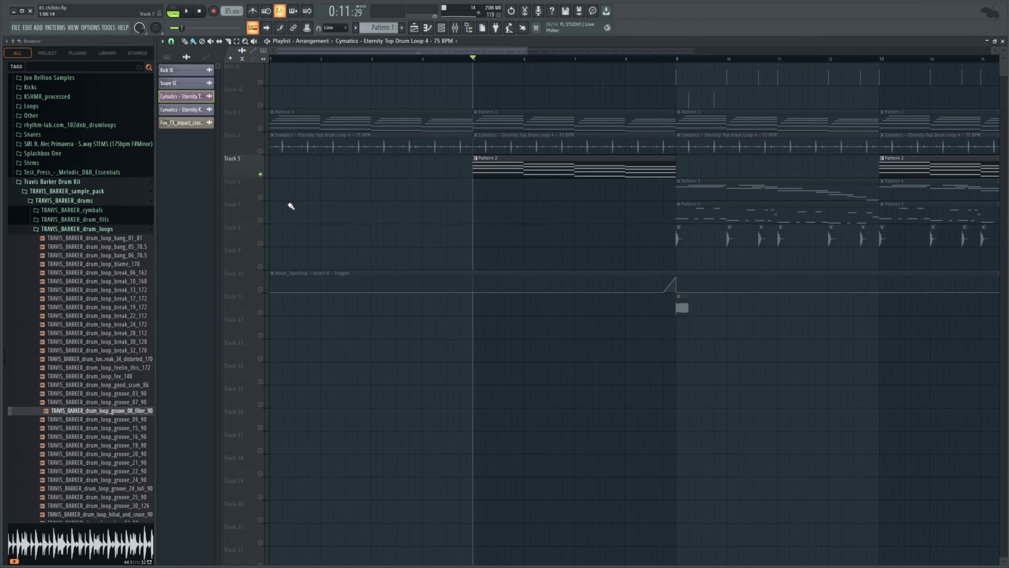
{"action": "key", "text": "space"}
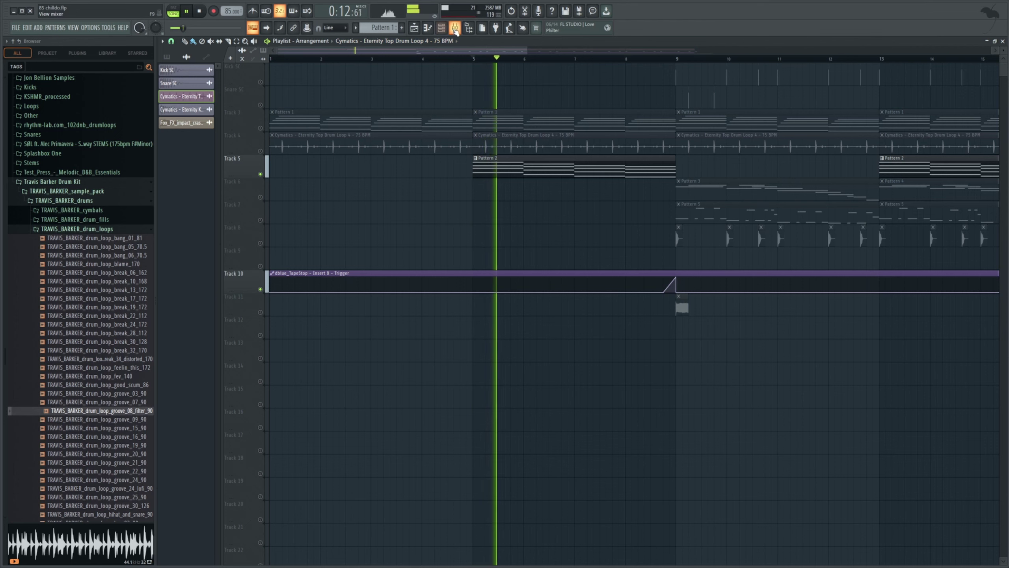
Bypass all effects on mixer Insert 5 and replay the Pattern 2 chords dry from bar 5.
{"action": "key", "text": "F9"}
{"action": "left_click", "coordinate": [359, 426]}
{"action": "key", "text": "space"}
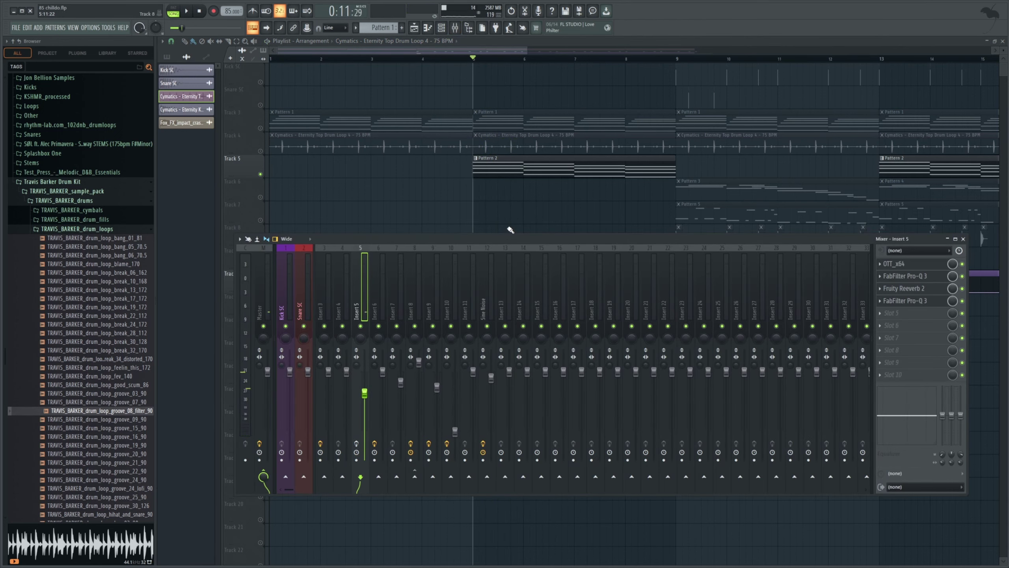
{"action": "key", "text": "space"}
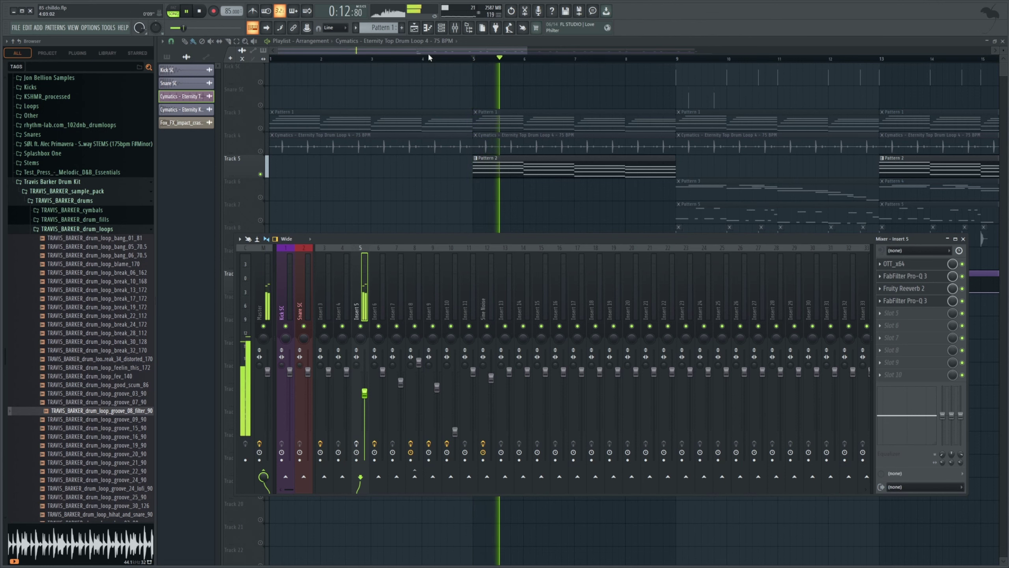
Stop playback, pick Pattern 2 from its playlist clip, and view its Serum plugin and the Serum chord notes in the piano roll.
{"action": "left_click", "coordinate": [440, 29]}
{"action": "left_click", "coordinate": [521, 172]}
{"action": "key", "text": "space"}
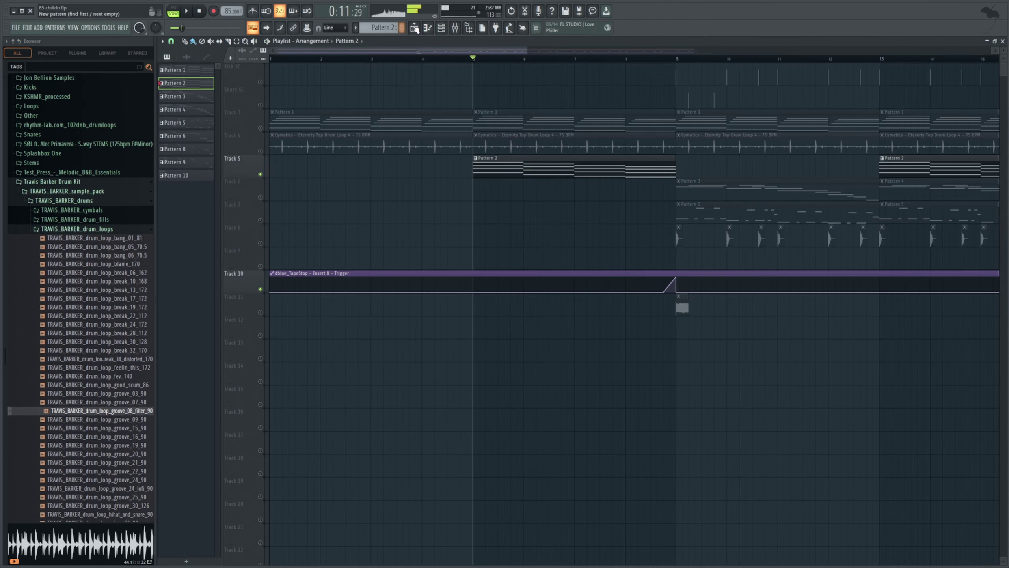
{"action": "left_click", "coordinate": [441, 31]}
{"action": "left_click", "coordinate": [716, 298]}
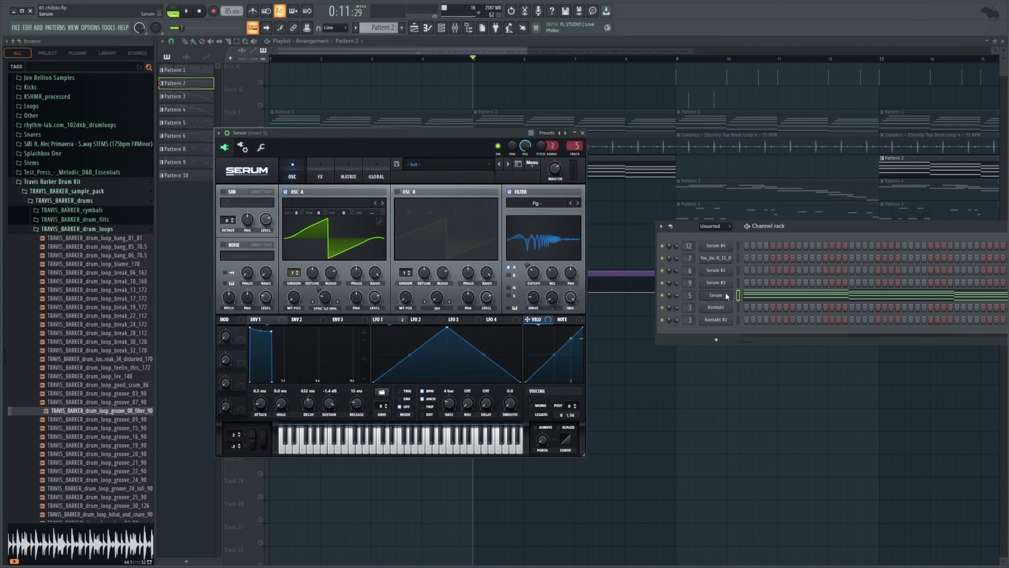
{"action": "key", "text": "F7"}
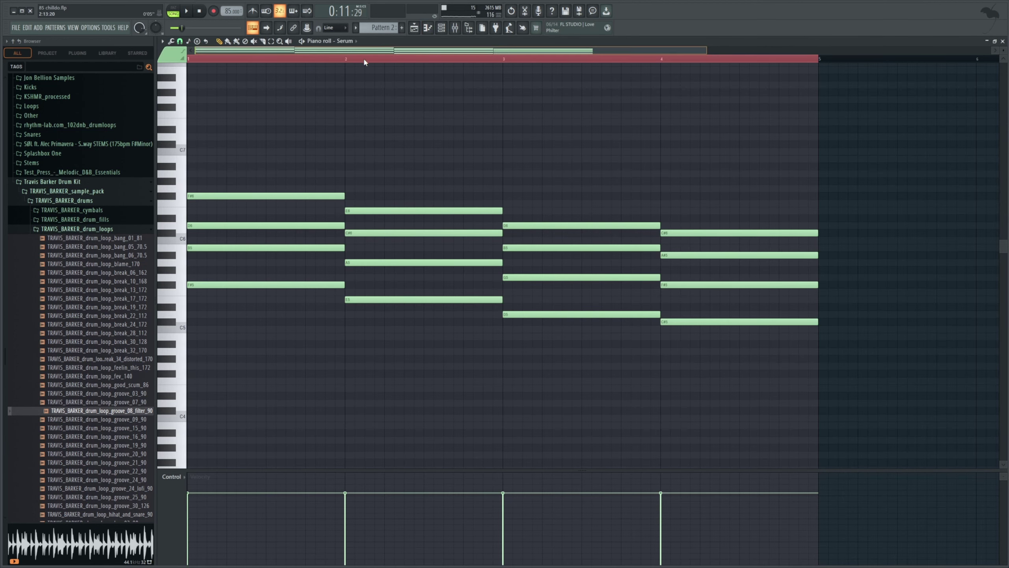
Try a different arpeggiator time in the Serum channel's settings while playing the chords, and restore the original time.
{"action": "left_click", "coordinate": [442, 30]}
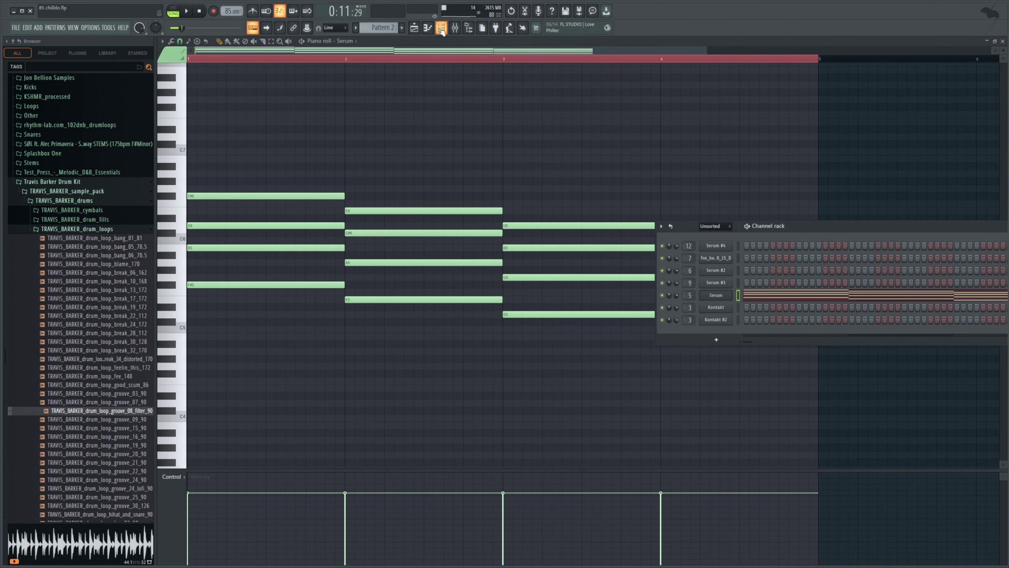
{"action": "left_click", "coordinate": [728, 296]}
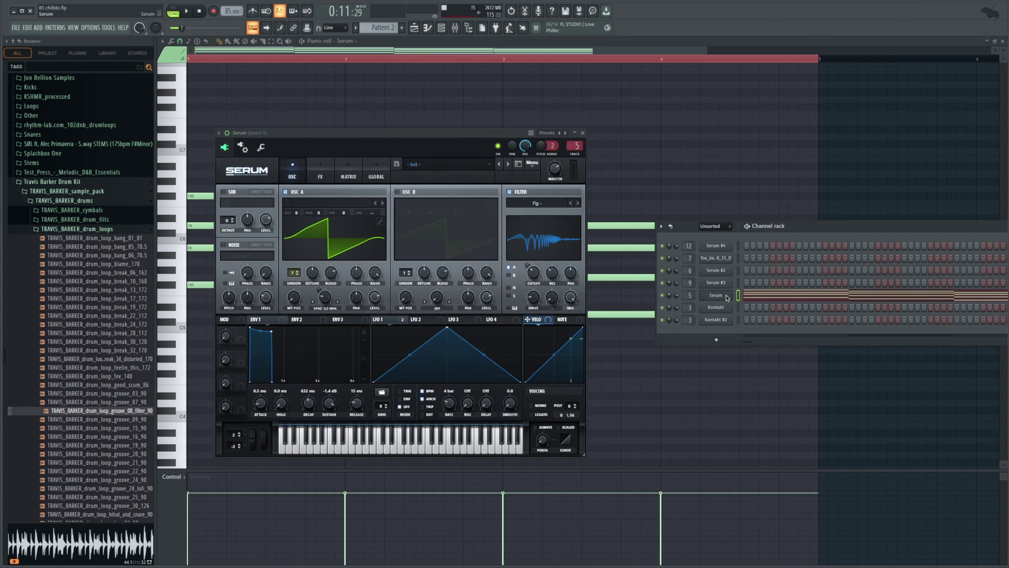
{"action": "left_click", "coordinate": [261, 148]}
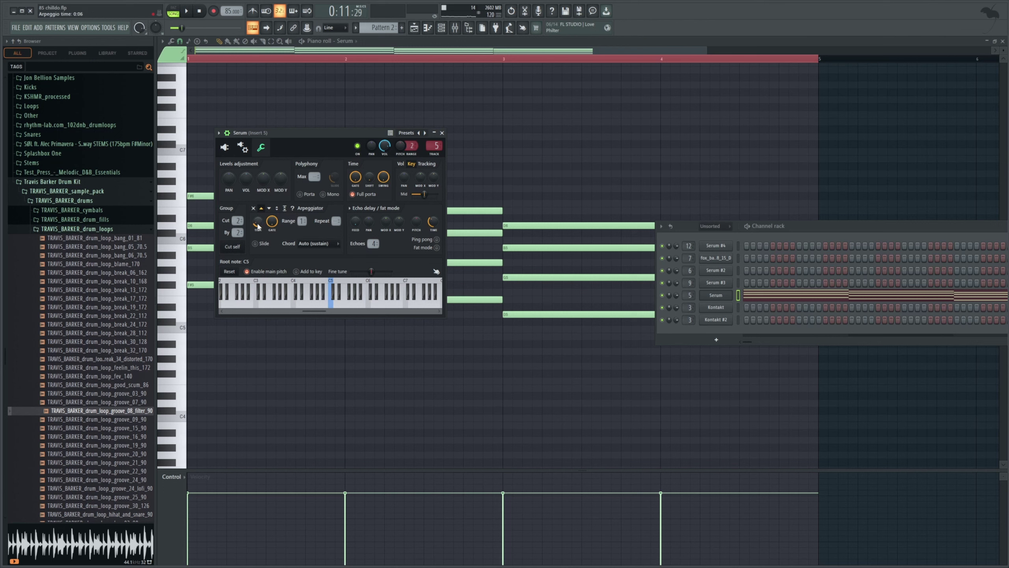
{"action": "left_click_drag", "start_coordinate": [257, 226], "coordinate": [258, 211]}
{"action": "key", "text": "space"}
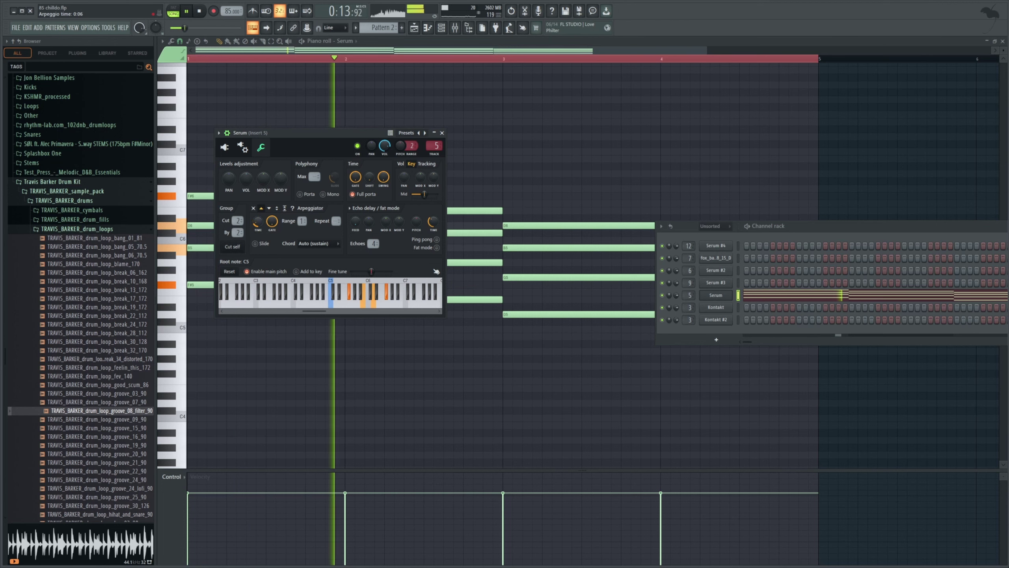
{"action": "left_click_drag", "start_coordinate": [257, 211], "coordinate": [257, 228]}
{"action": "key", "text": "space"}
Inspect the first FabFilter Pro-Q 3 on Insert 5 while playing the chords, and re-enable the insert's effects.
{"action": "key", "text": "F9"}
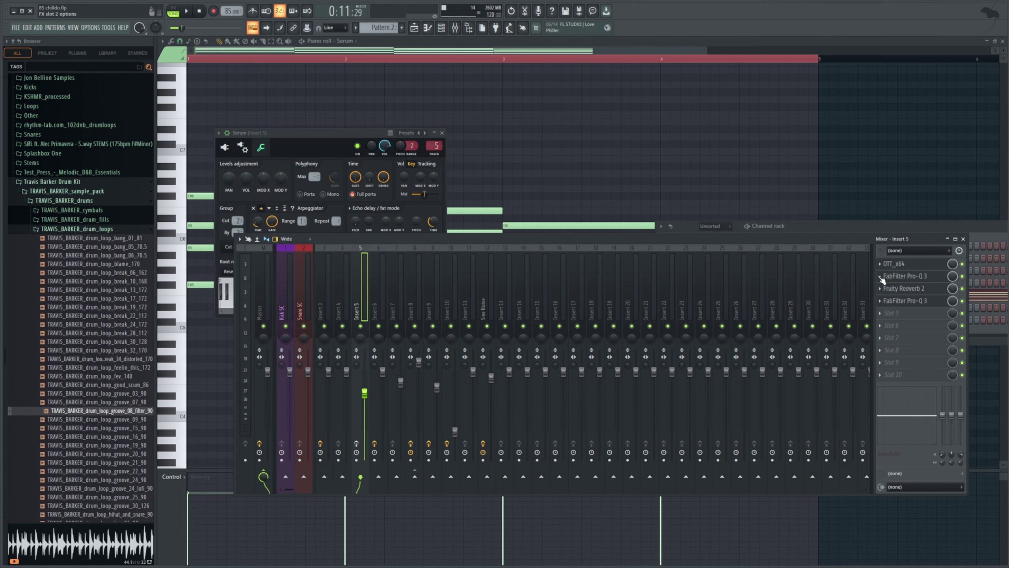
{"action": "left_click", "coordinate": [906, 275]}
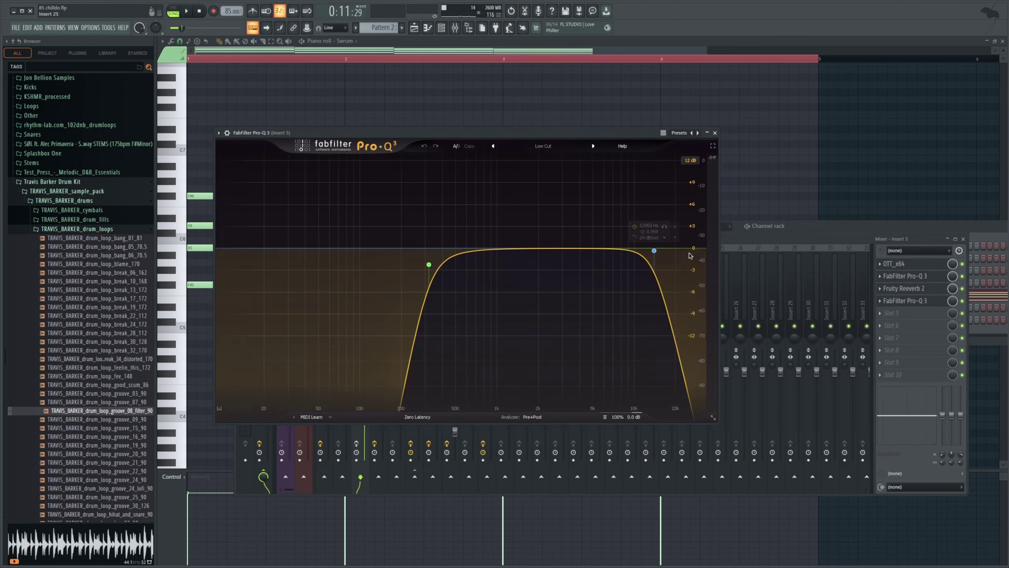
{"action": "left_click_drag", "start_coordinate": [402, 132], "coordinate": [443, 143]}
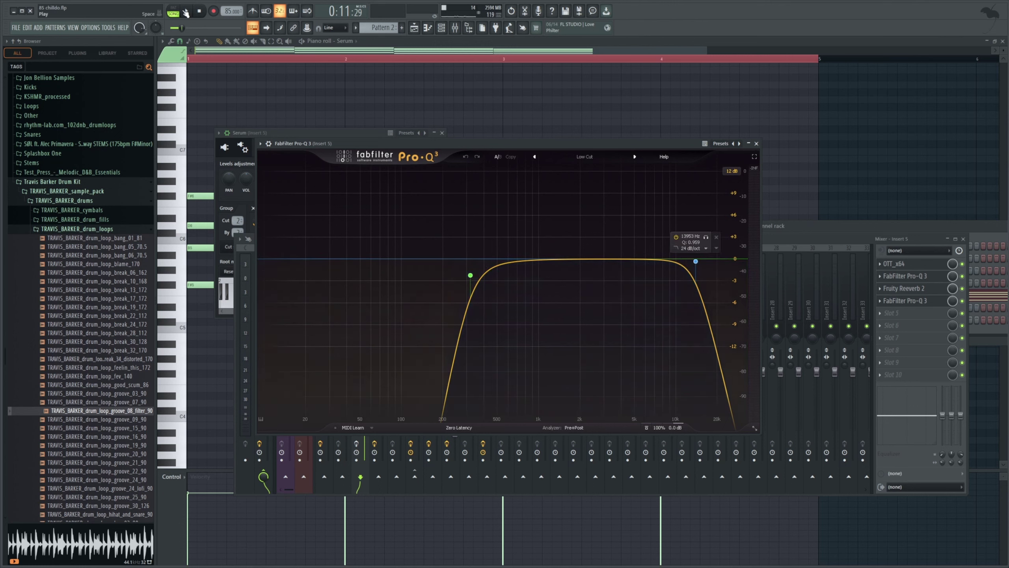
{"action": "key", "text": "space"}
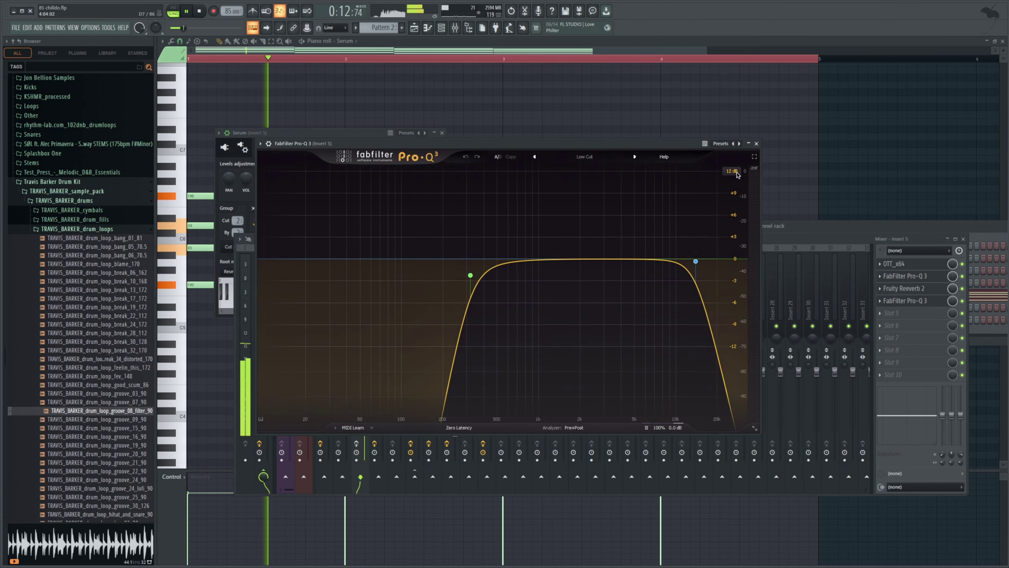
{"action": "left_click", "coordinate": [776, 235]}
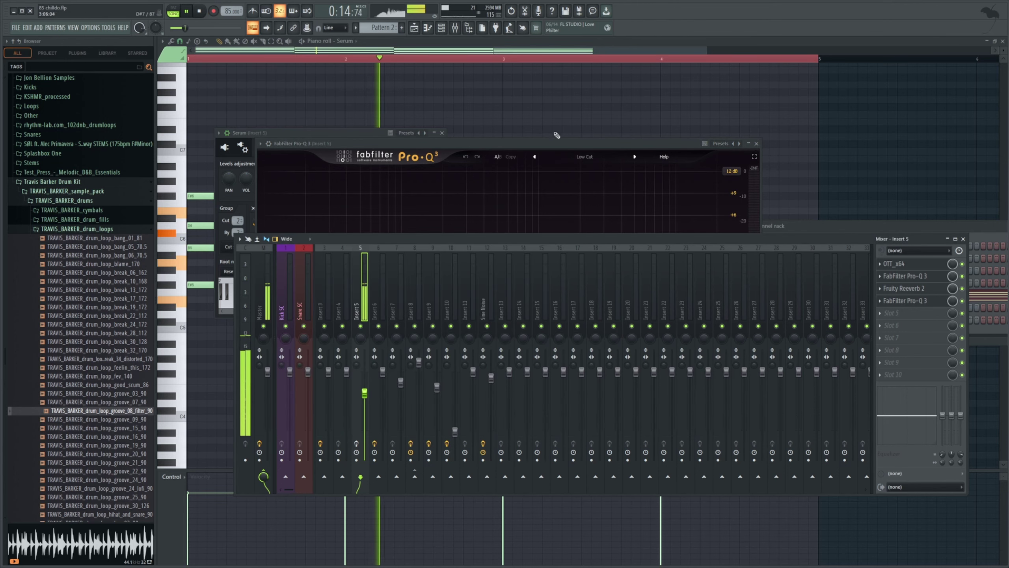
{"action": "key", "text": "space"}
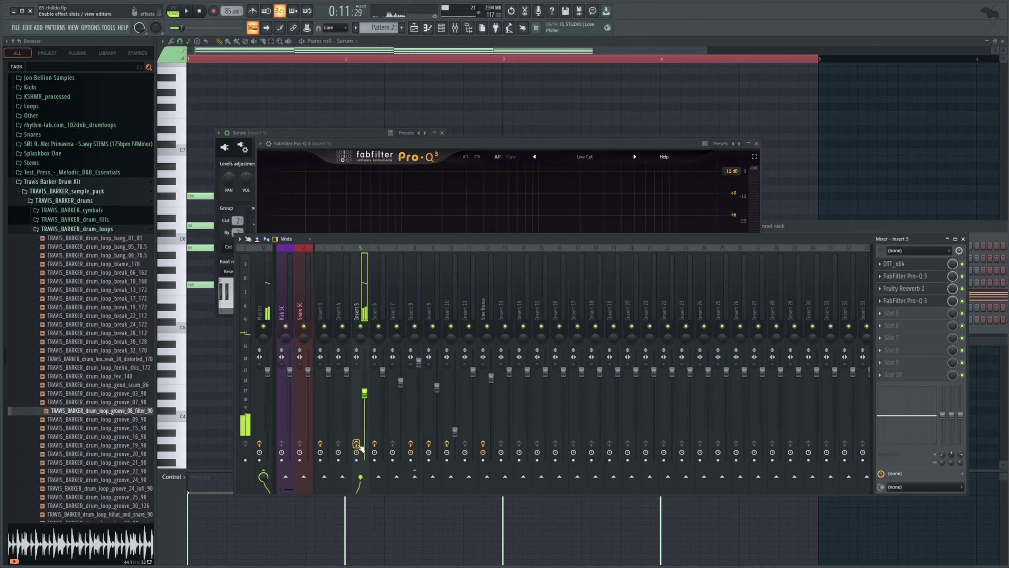
Inspect the Fruity Reeverb 2 settings and the EQ bands of the last FabFilter Pro-Q 3 on Insert 5.
{"action": "left_click", "coordinate": [919, 289]}
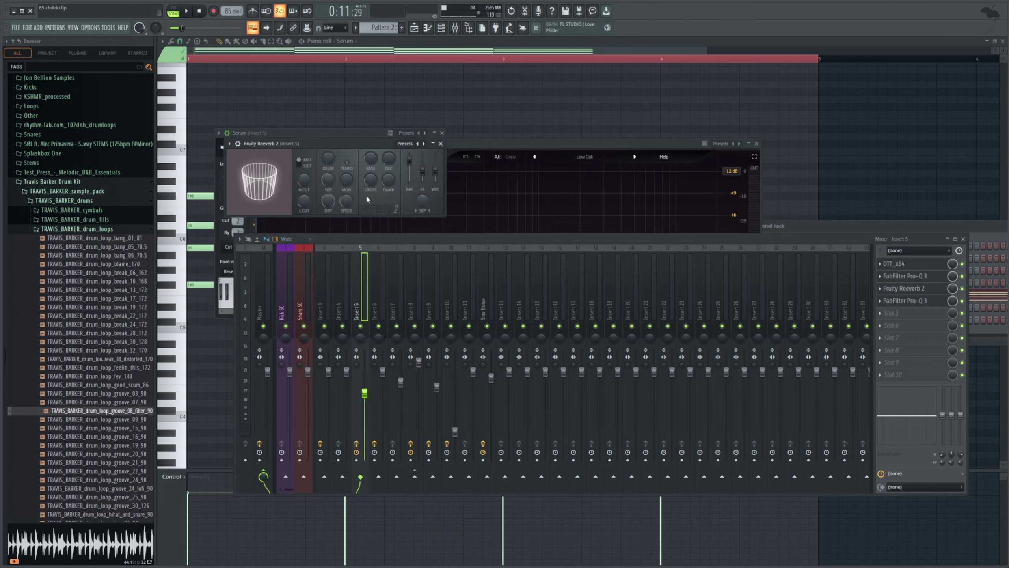
{"action": "left_click", "coordinate": [921, 301]}
{"action": "left_click", "coordinate": [572, 274]}
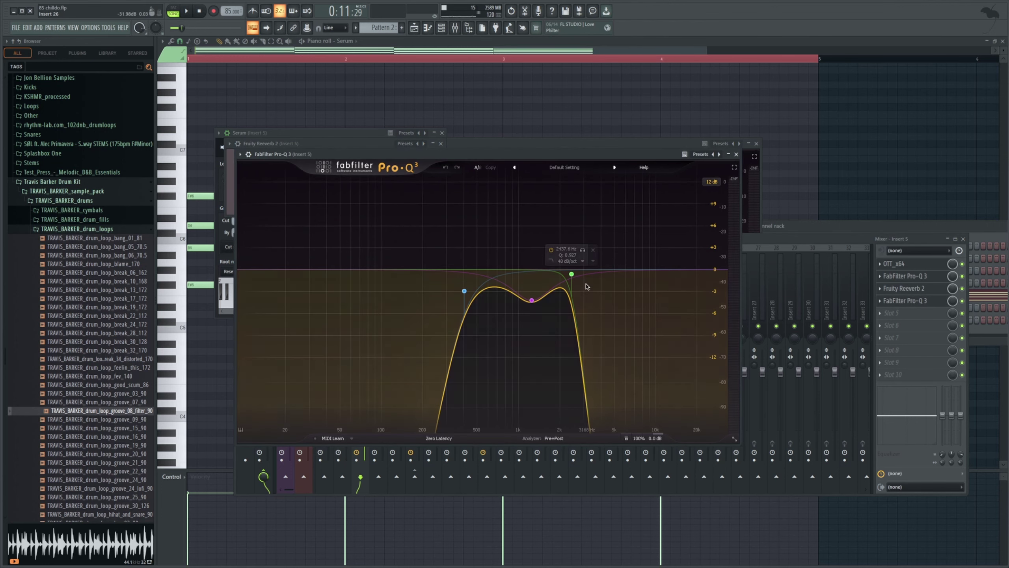
Bring the mixer in front of the plugin windows and audition the Serum chords with the last Pro-Q 3 on Insert 5 bypassed.
{"action": "left_click_drag", "start_coordinate": [790, 238], "coordinate": [774, 264]}
{"action": "key", "text": "space"}
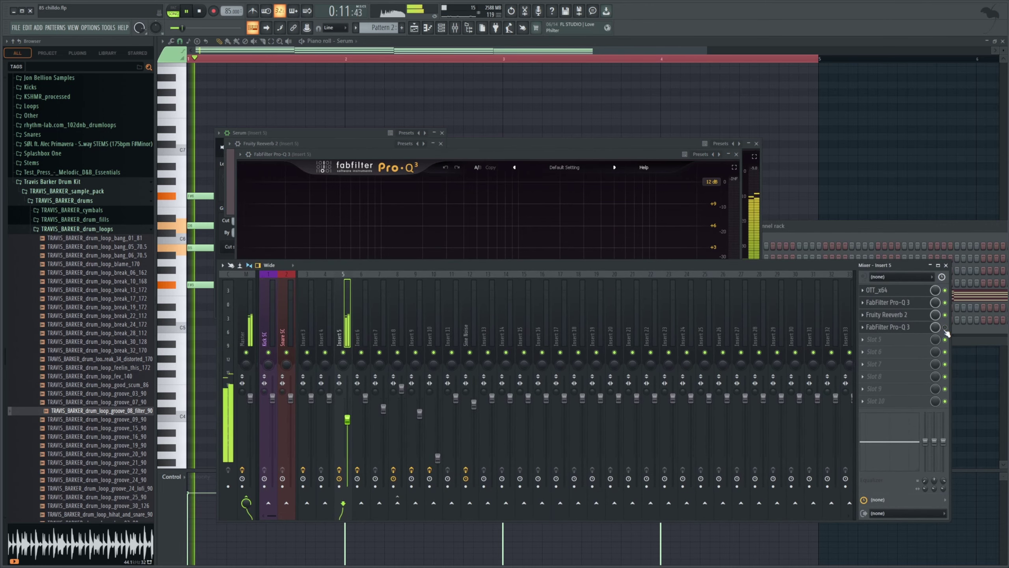
{"action": "key", "text": "space"}
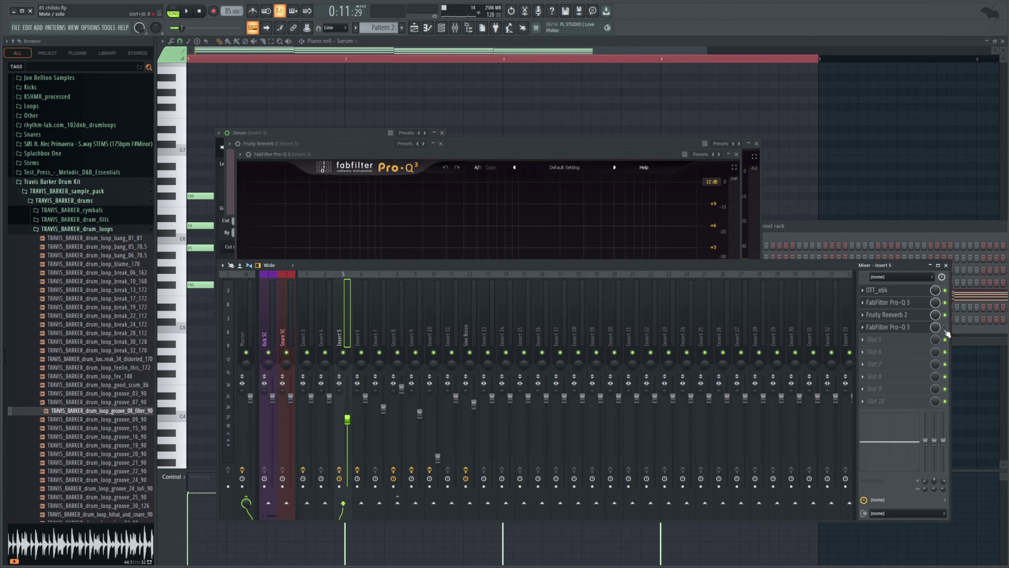
Play the Serum chords with the last FabFilter Pro-Q 3 on Insert 5 open, and bring up the playlist.
{"action": "left_click", "coordinate": [912, 327]}
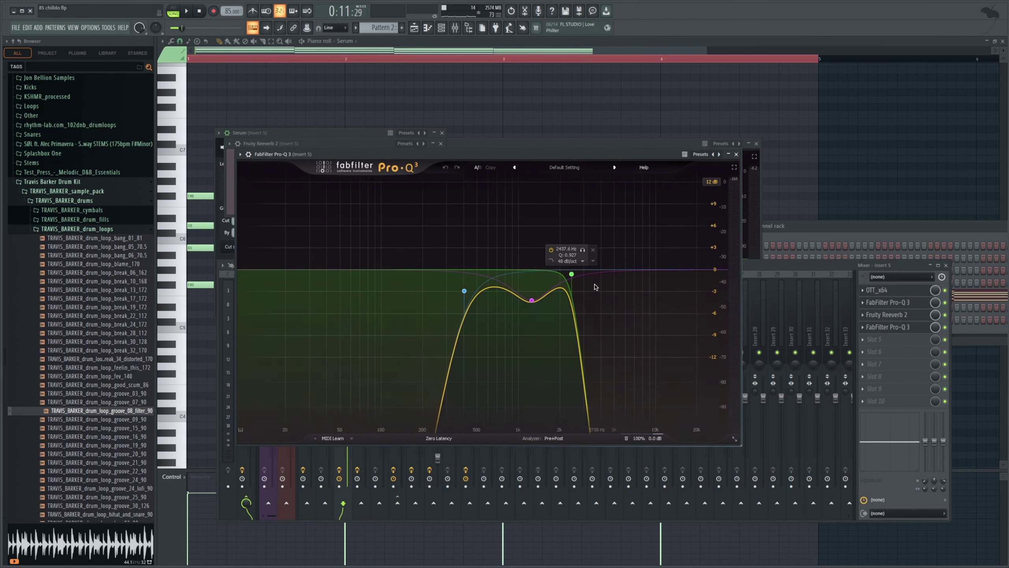
{"action": "key", "text": "space"}
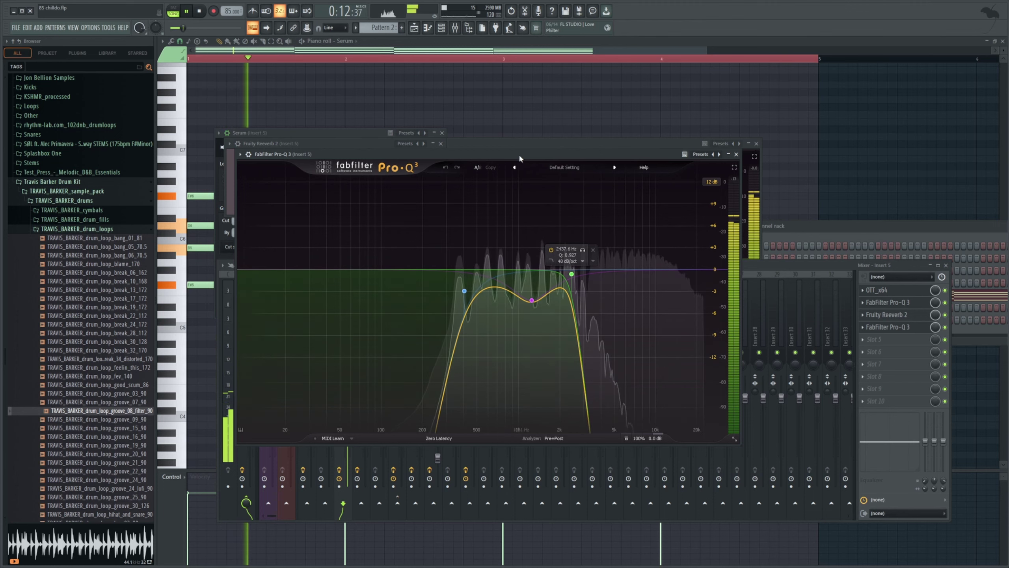
{"action": "left_click", "coordinate": [413, 35]}
{"action": "key", "text": "space"}
Play the arrangement from bar 5, where the Serum chords of Pattern 2 enter, and stop playback.
{"action": "left_click", "coordinate": [468, 58]}
{"action": "key", "text": "space"}
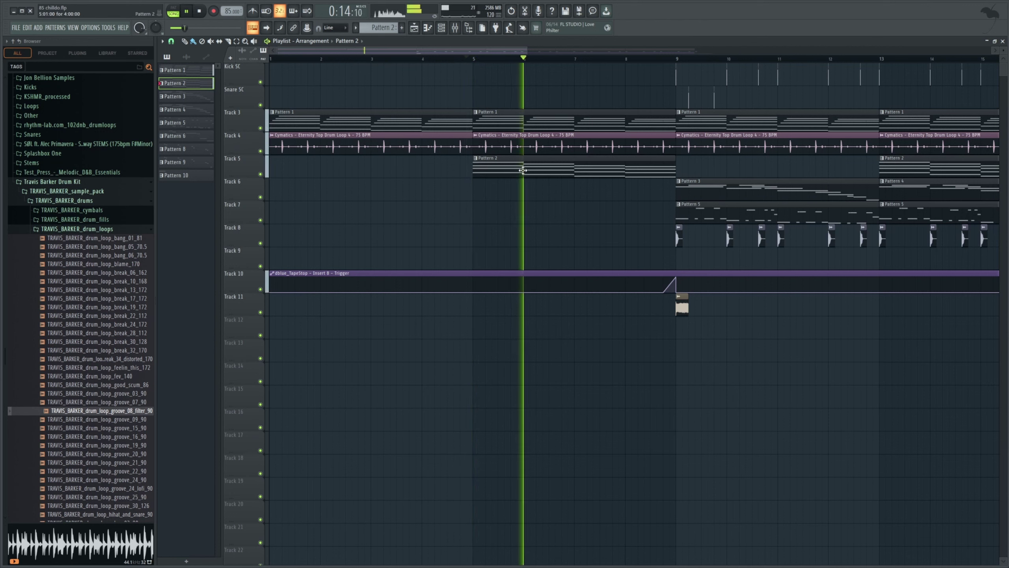
{"action": "key", "text": "space"}
Mark bars 1 to 9 of the arrangement as a time selection, and clear the selection.
{"action": "left_click_drag", "start_coordinate": [514, 51], "coordinate": [561, 52]}
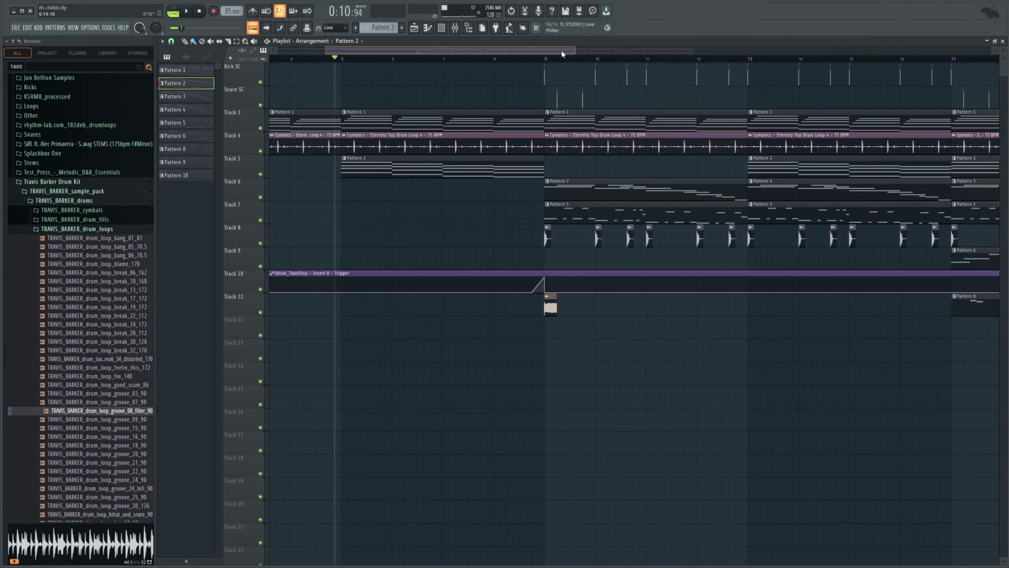
{"action": "scroll", "coordinate": [528, 59], "scroll_direction": "down", "scroll_amount": 1}
{"action": "scroll", "coordinate": [527, 61], "scroll_direction": "down", "scroll_amount": 1}
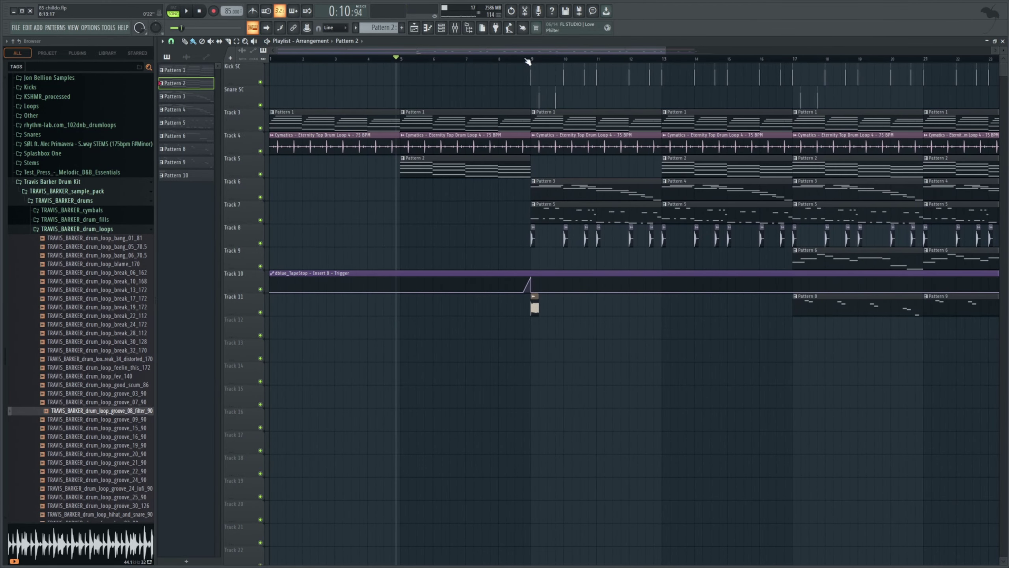
{"action": "left_click_drag", "start_coordinate": [531, 60], "coordinate": [270, 60]}
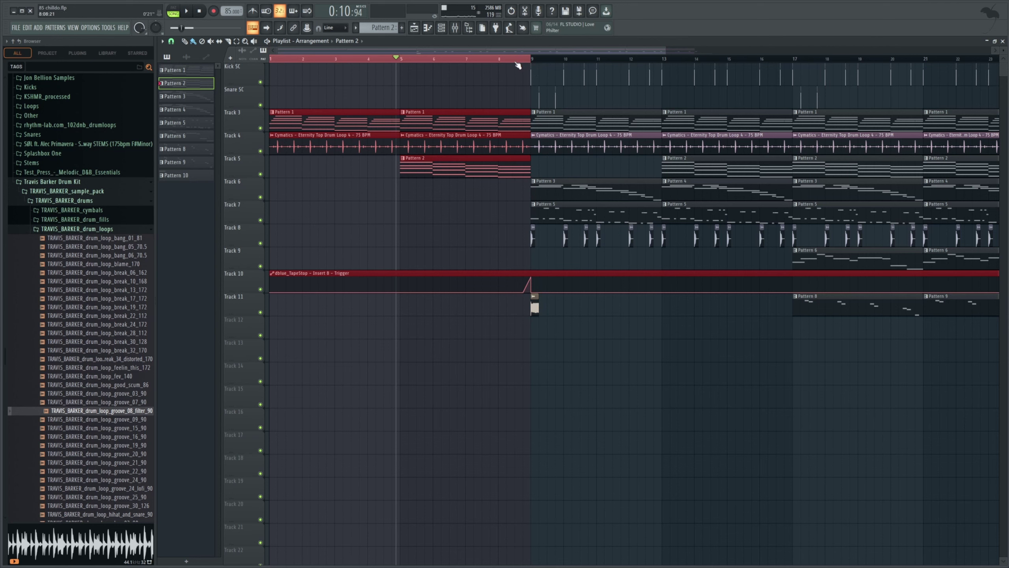
{"action": "left_click", "coordinate": [533, 63]}
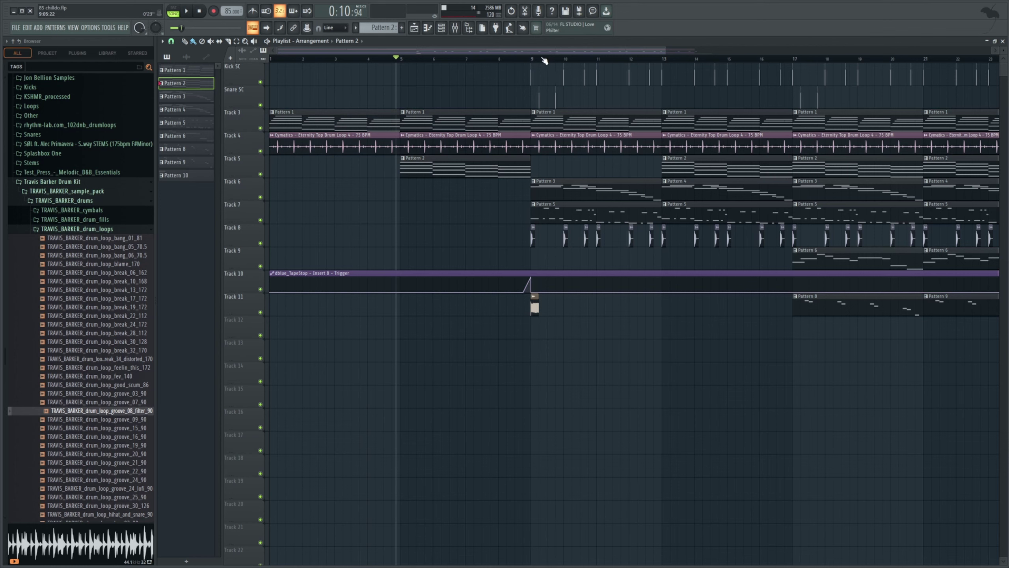
Place the playhead at bar 9, solo the drum loop on Track 4, and audition it briefly.
{"action": "left_click", "coordinate": [538, 61]}
{"action": "scroll", "coordinate": [640, 58], "scroll_direction": "right", "scroll_amount": 5}
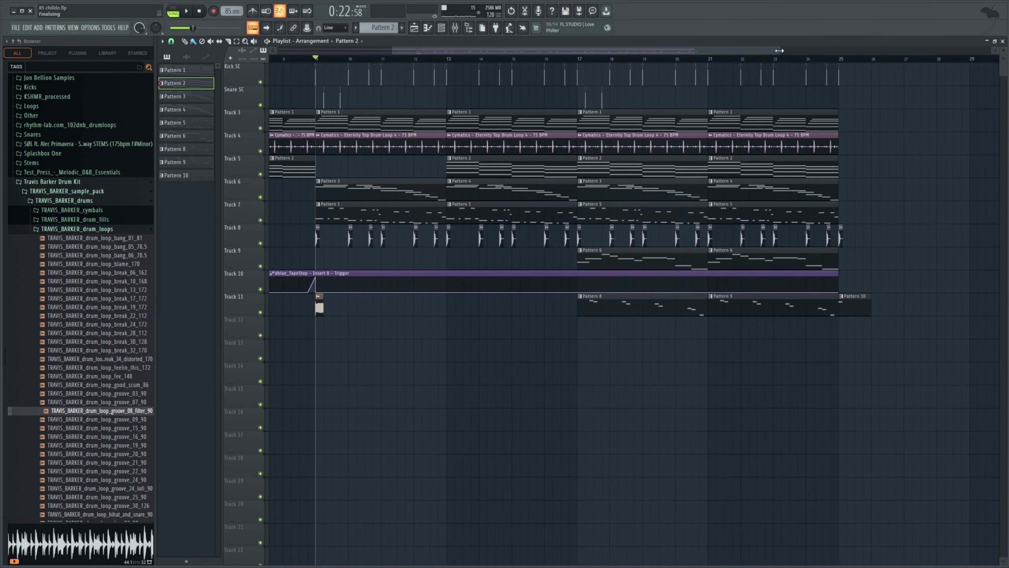
{"action": "left_click_drag", "start_coordinate": [778, 52], "coordinate": [634, 52]}
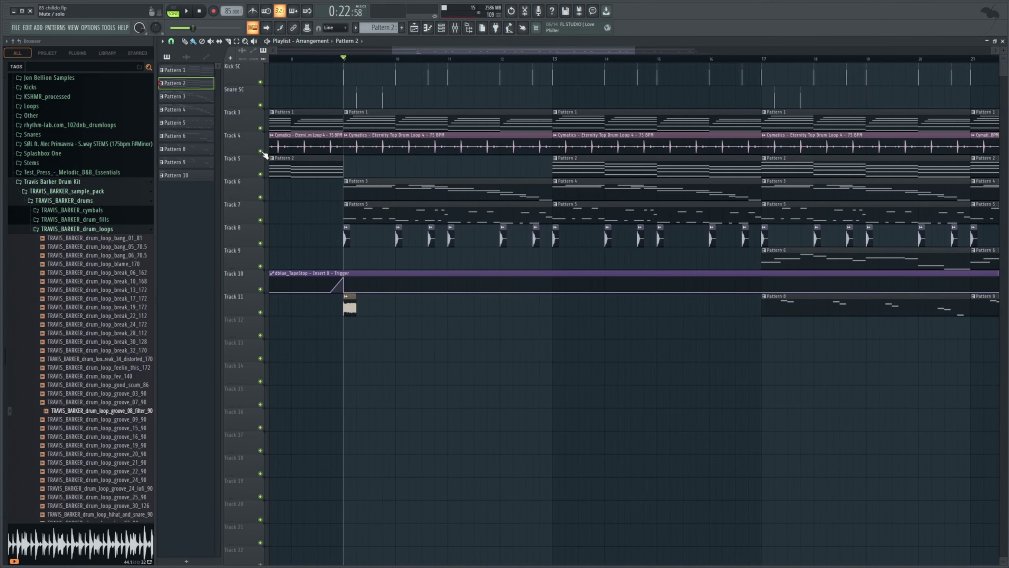
{"action": "right_click", "coordinate": [260, 151]}
{"action": "key", "text": "space"}
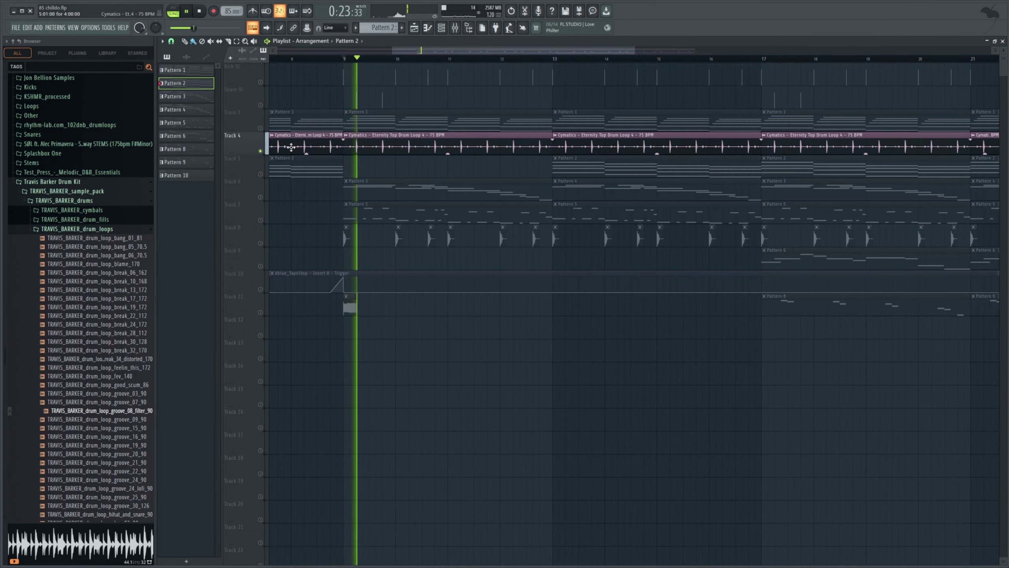
{"action": "key", "text": "space"}
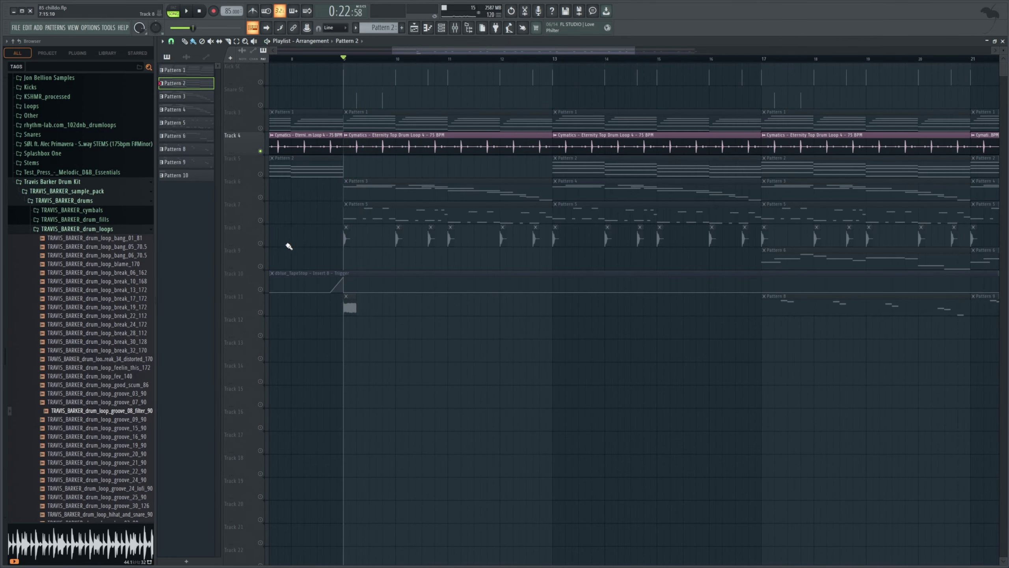
Unmute Track 8, Kick SC and Track 11, and play them with the drum loop from bar 9.
{"action": "left_click", "coordinate": [261, 243]}
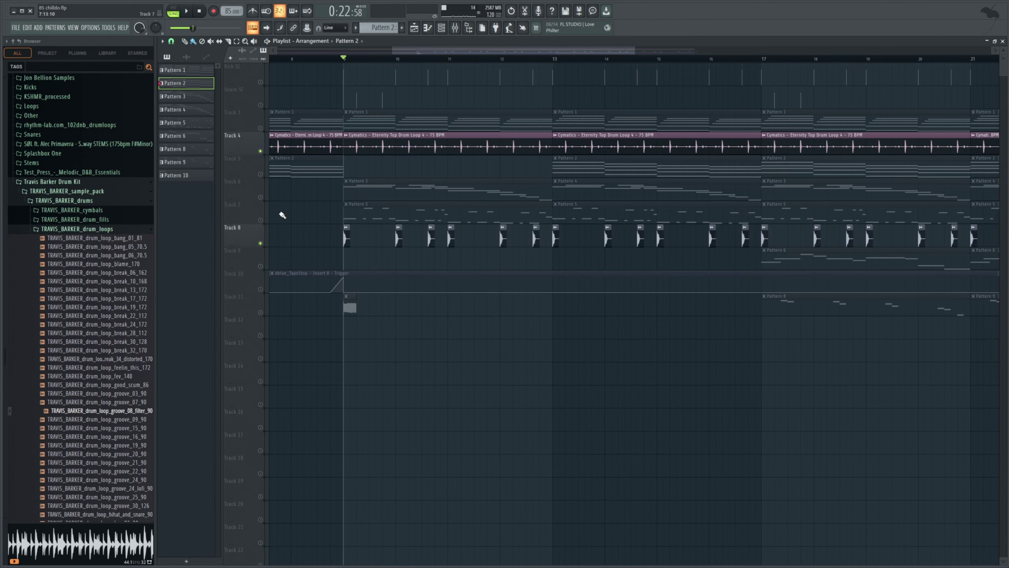
{"action": "left_click", "coordinate": [260, 82]}
{"action": "left_click", "coordinate": [260, 312]}
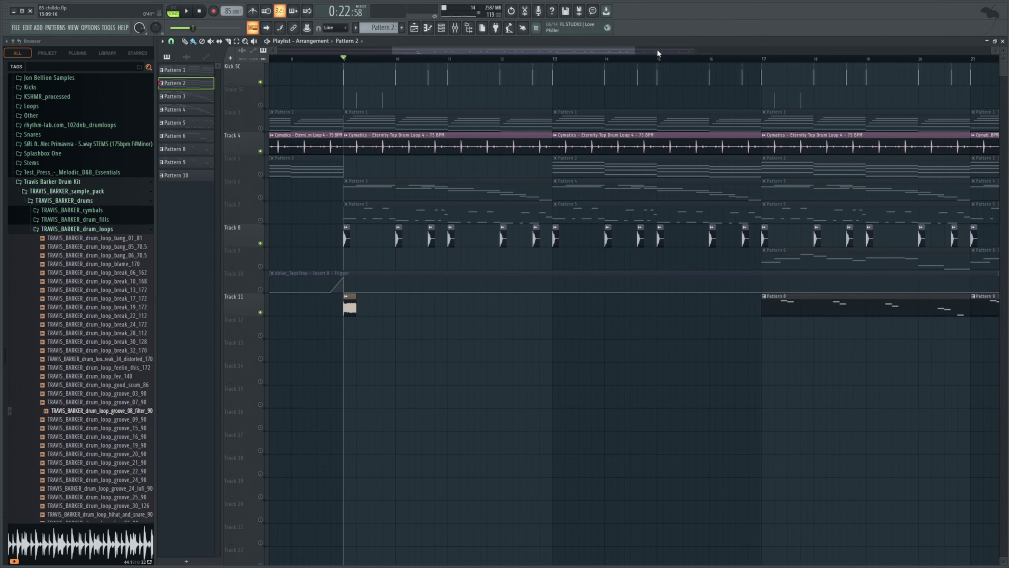
{"action": "left_click_drag", "start_coordinate": [632, 50], "coordinate": [535, 50]}
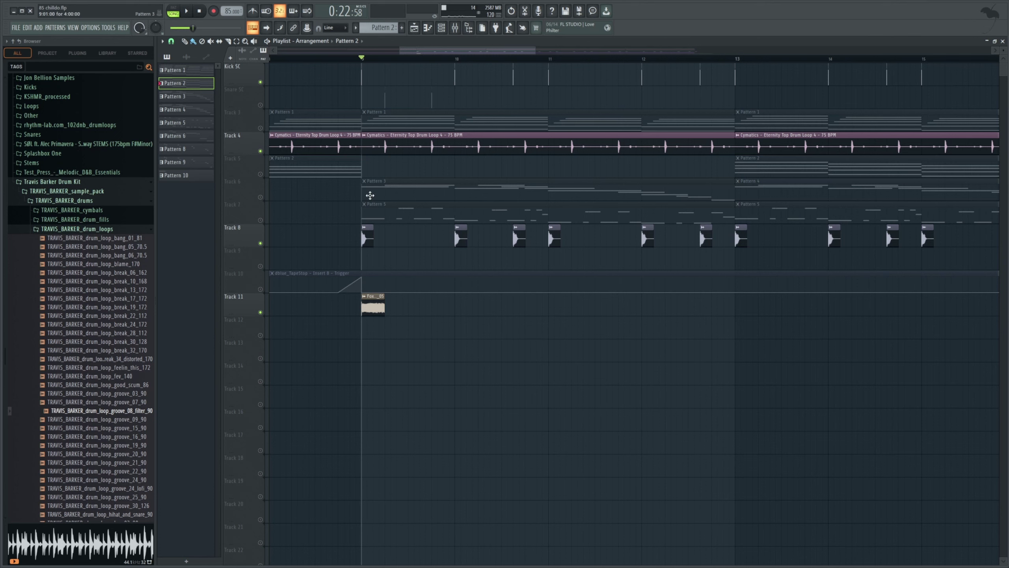
{"action": "key", "text": "space"}
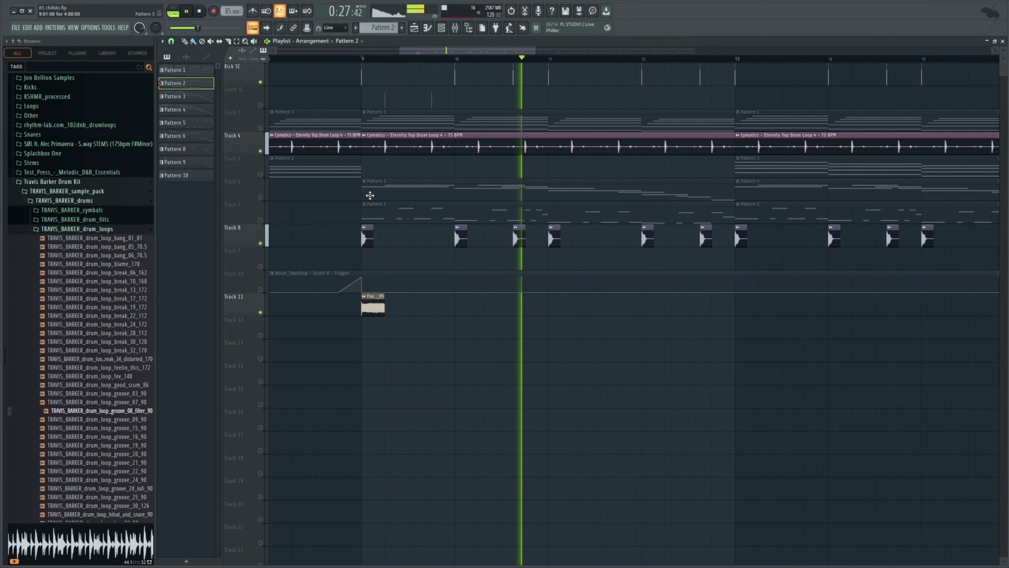
{"action": "key", "text": "space"}
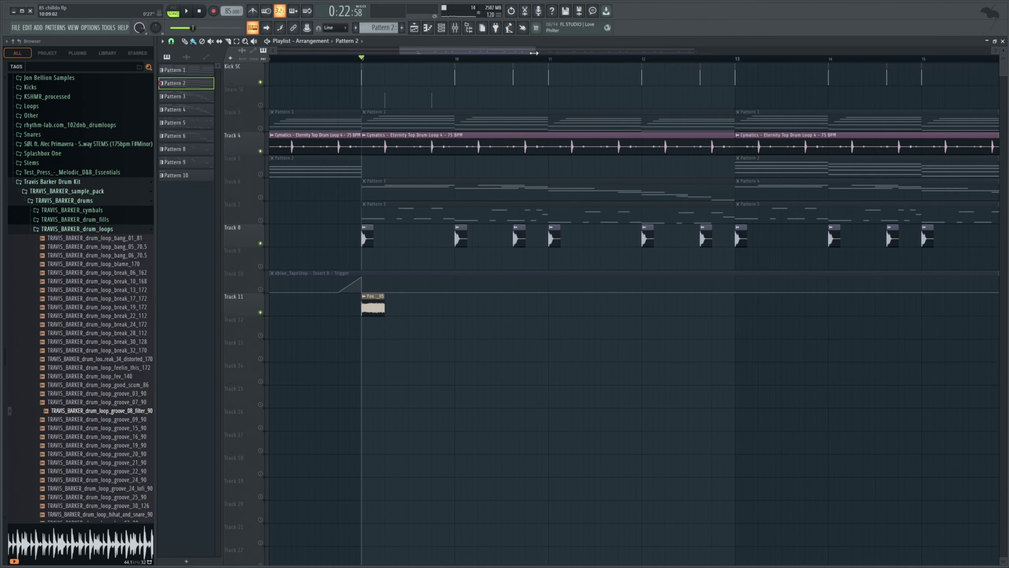
Unmute Track 7 and open Pattern 5's notes for the fox_bass_oneshot_808_15_D channel in the piano roll.
{"action": "left_click_drag", "start_coordinate": [533, 53], "coordinate": [596, 52]}
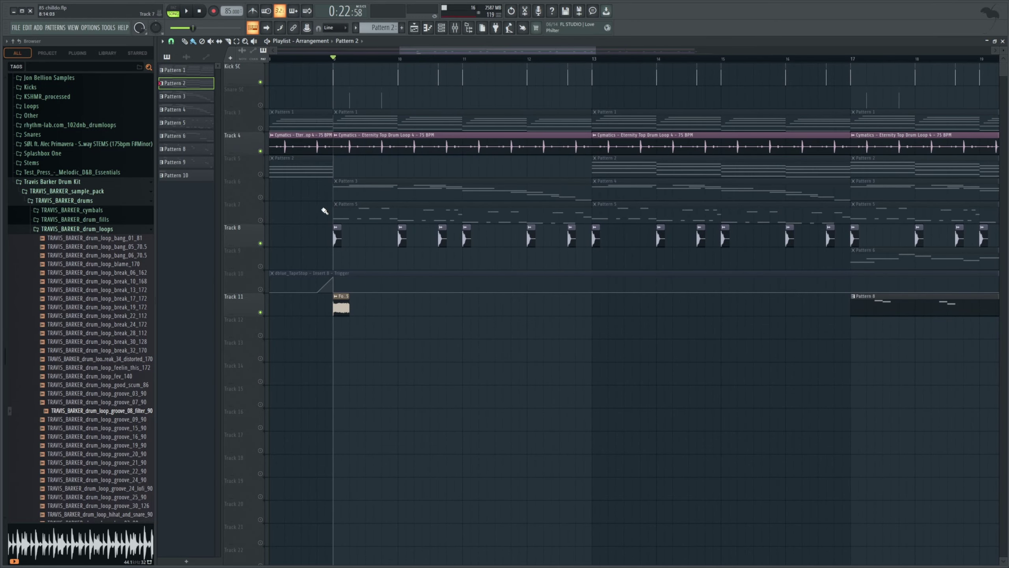
{"action": "left_click", "coordinate": [261, 220]}
{"action": "left_click", "coordinate": [365, 217]}
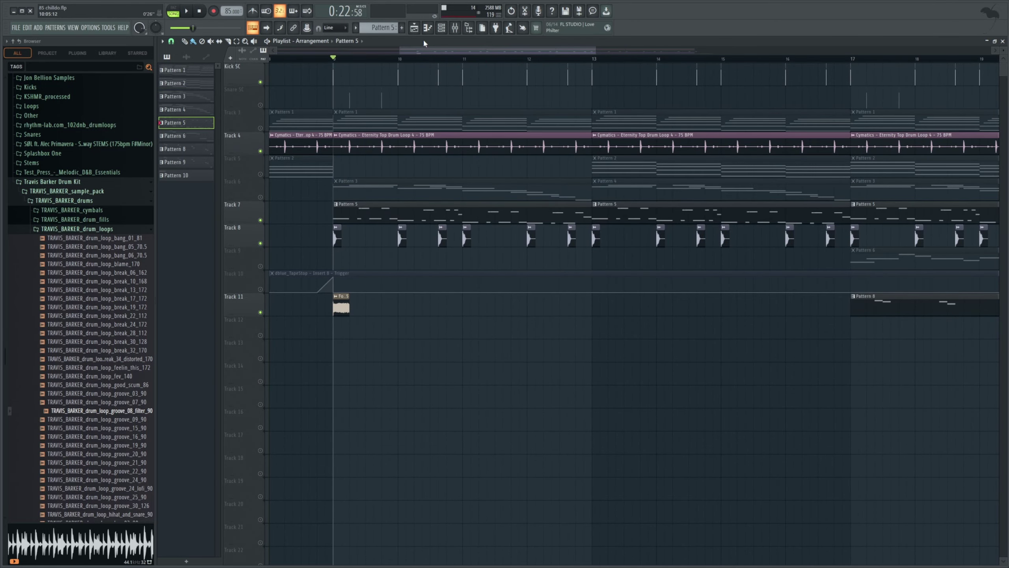
{"action": "left_click", "coordinate": [442, 29]}
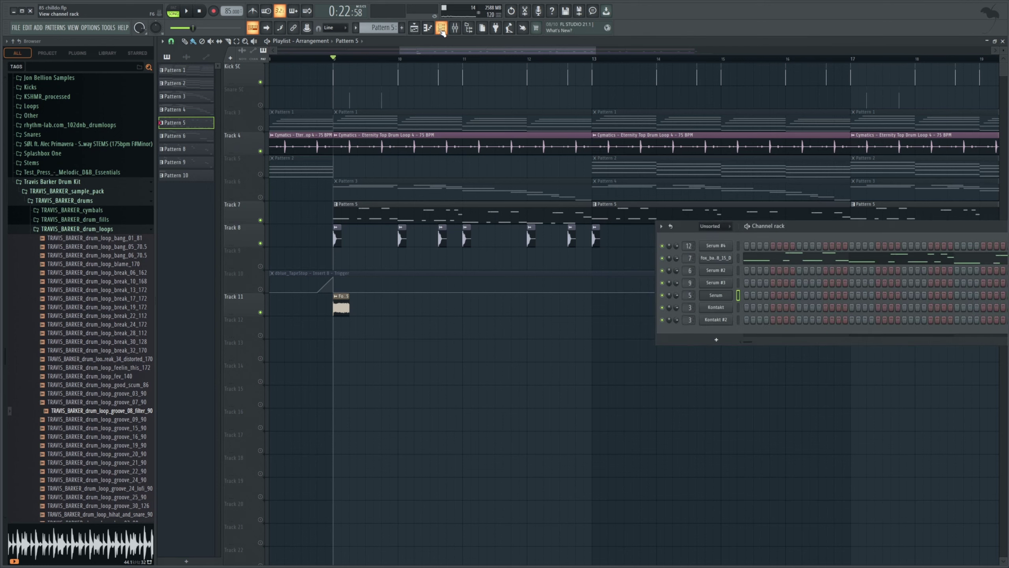
{"action": "left_click", "coordinate": [718, 258]}
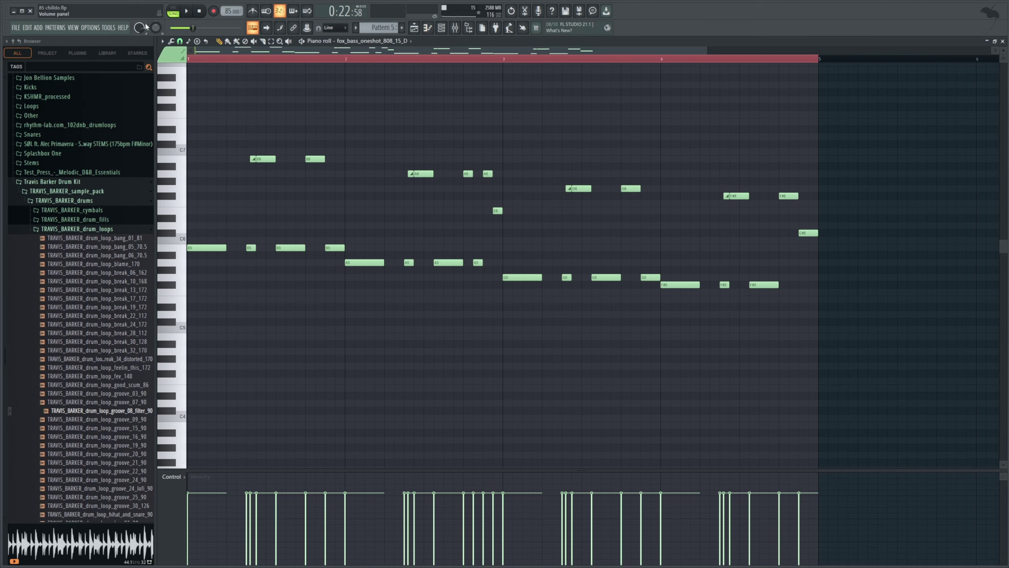
Play the bass line of Pattern 5 on its own, and audition its low root notes on the piano keys.
{"action": "left_click", "coordinate": [173, 15]}
{"action": "key", "text": "space"}
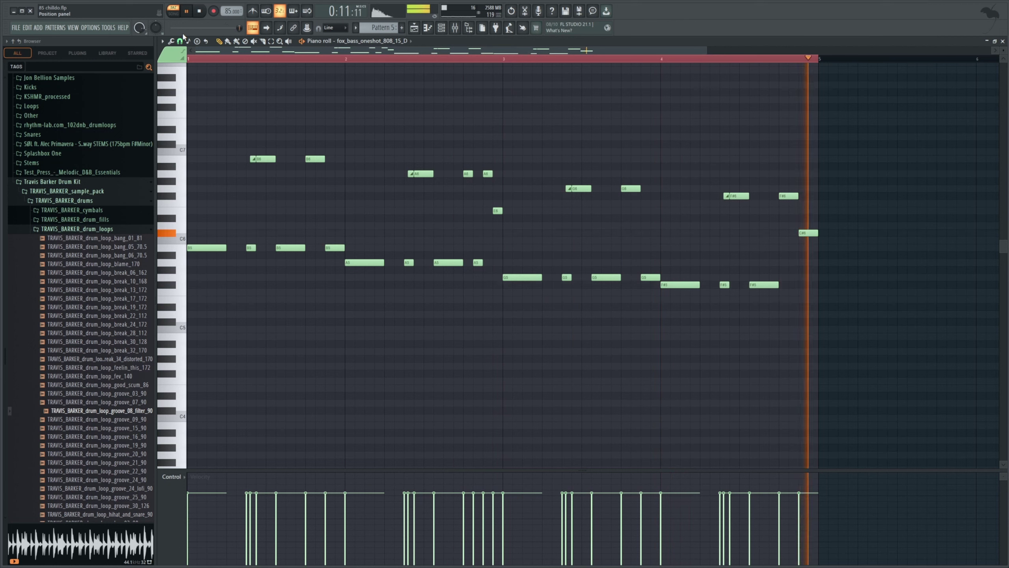
{"action": "key", "text": "space"}
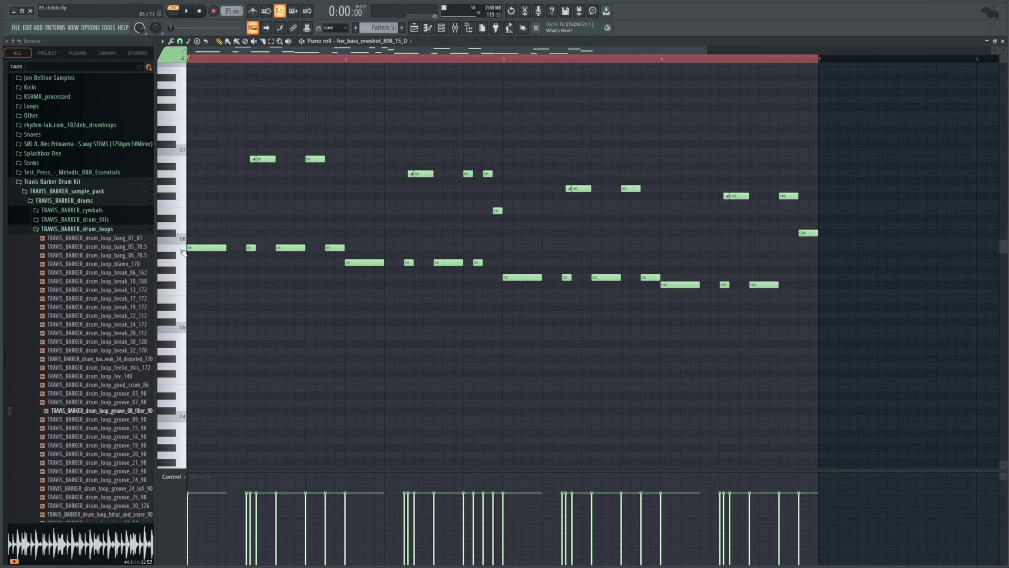
{"action": "left_click", "coordinate": [182, 251]}
{"action": "left_click", "coordinate": [182, 267]}
{"action": "left_click", "coordinate": [182, 283]}
Return to the playlist in song mode and play the bass and drums from bar 9.
{"action": "left_click", "coordinate": [419, 32]}
{"action": "left_click", "coordinate": [337, 61]}
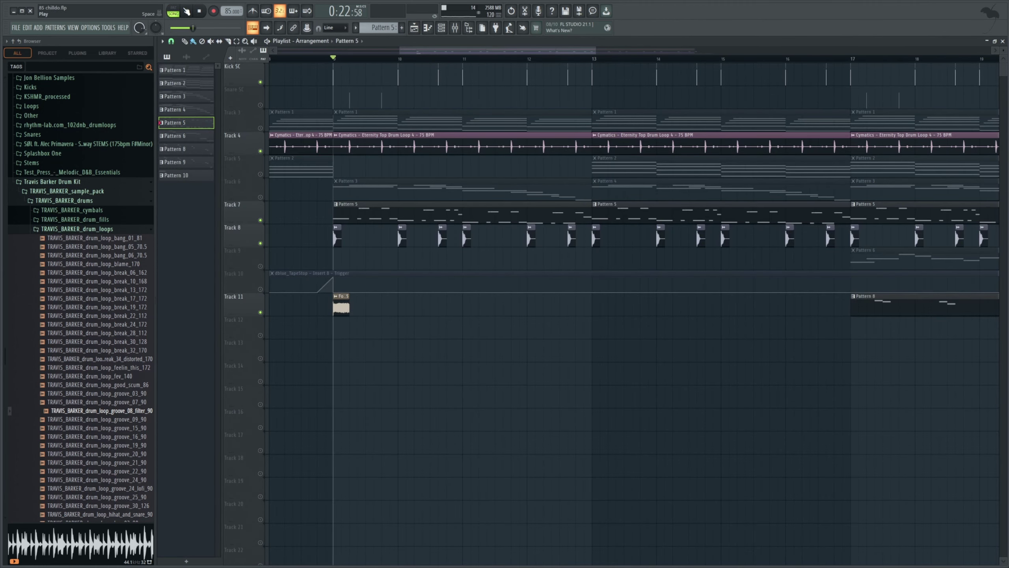
{"action": "left_click", "coordinate": [185, 11]}
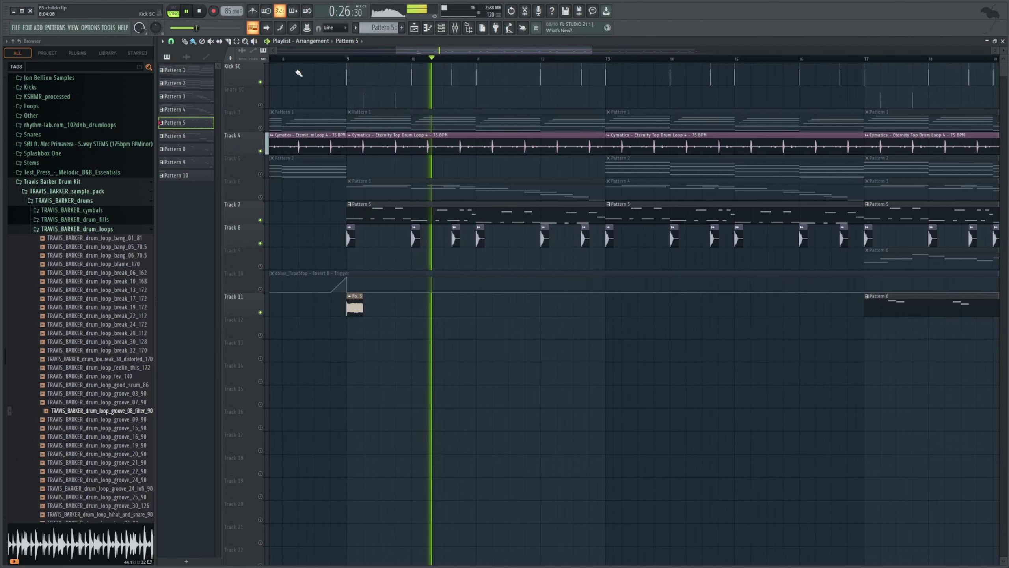
{"action": "key", "text": "space"}
Play from bar 9 with Kick SC muted and examine the waveform in the Master's Oszillos Mega Scope.
{"action": "key", "text": "space"}
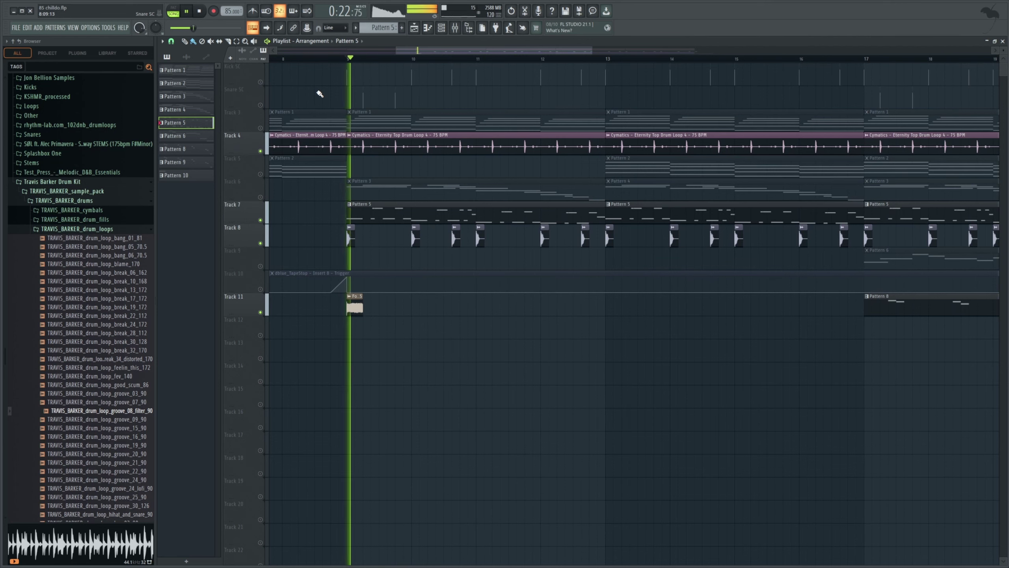
{"action": "key", "text": "F9"}
{"action": "left_click", "coordinate": [253, 342]}
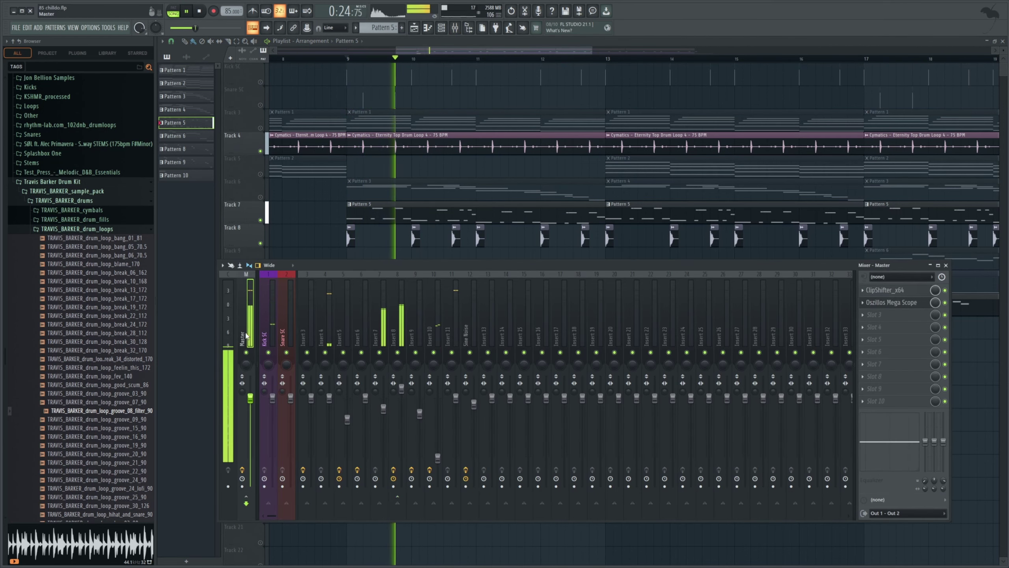
{"action": "left_click", "coordinate": [890, 302]}
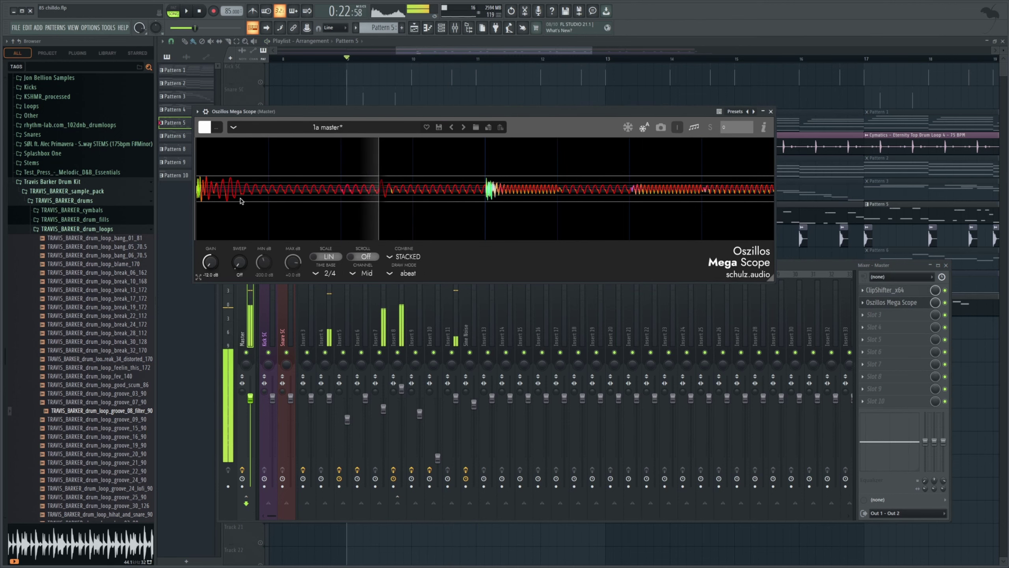
{"action": "key", "text": "space"}
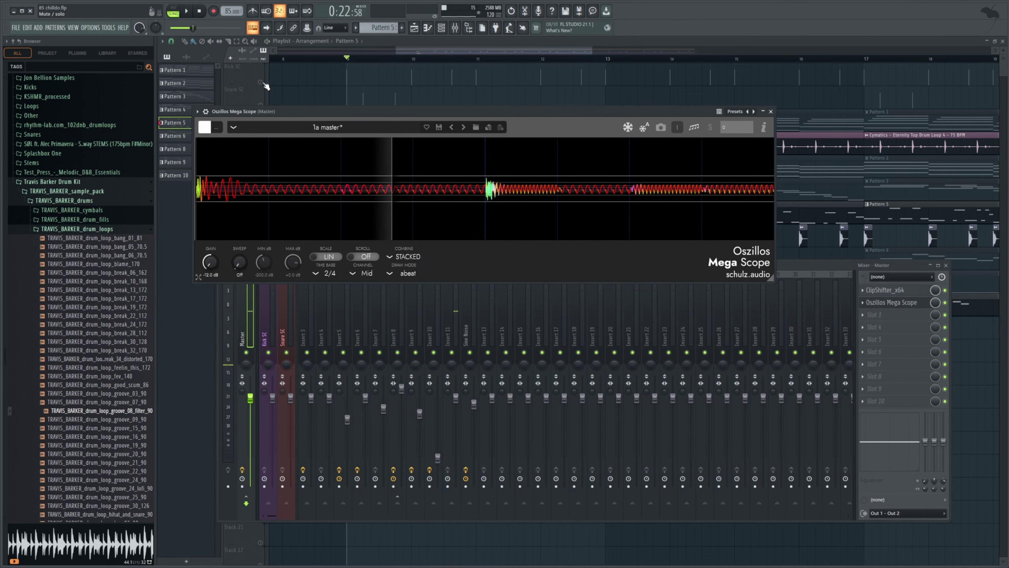
Unmute Kick SC and examine the waveform in the Master's Oszillos Mega Scope again from bar 9.
{"action": "key", "text": "F12"}
{"action": "key", "text": "F9"}
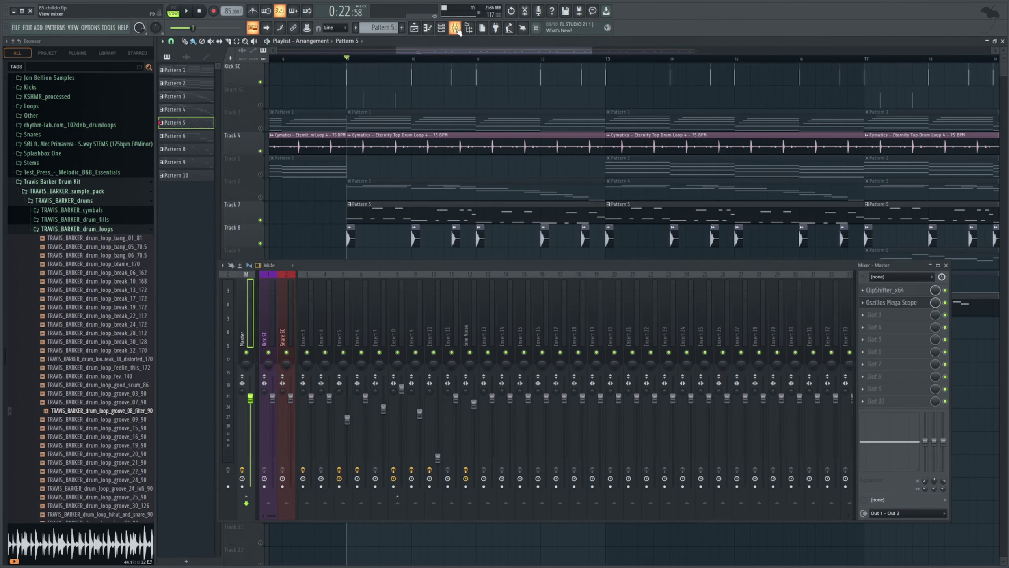
{"action": "left_click", "coordinate": [897, 305]}
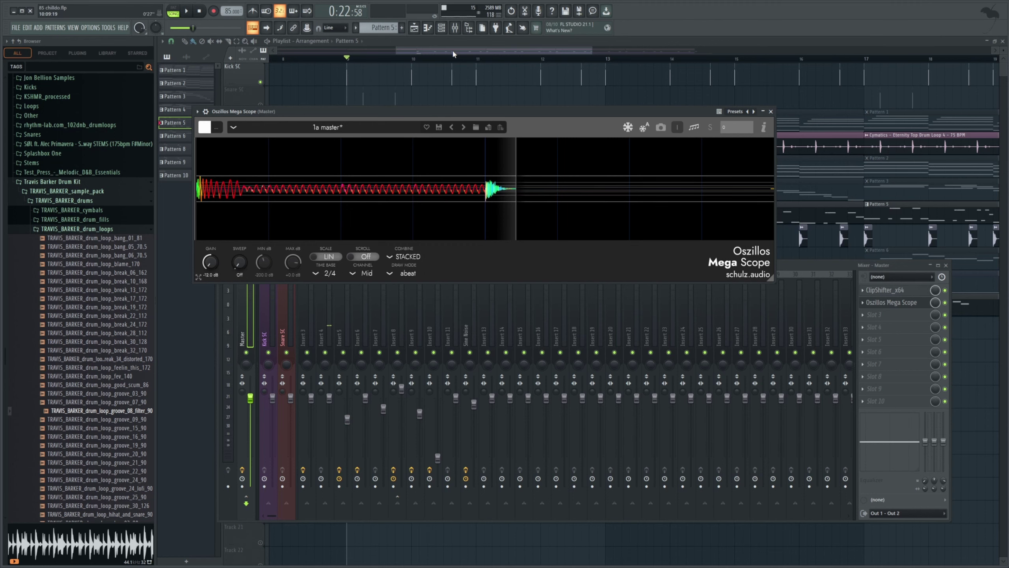
Close the scope and mixer, unmute Track 3, and play the chords with the bass and drums from bar 9.
{"action": "key", "text": "F12"}
{"action": "left_click", "coordinate": [263, 127]}
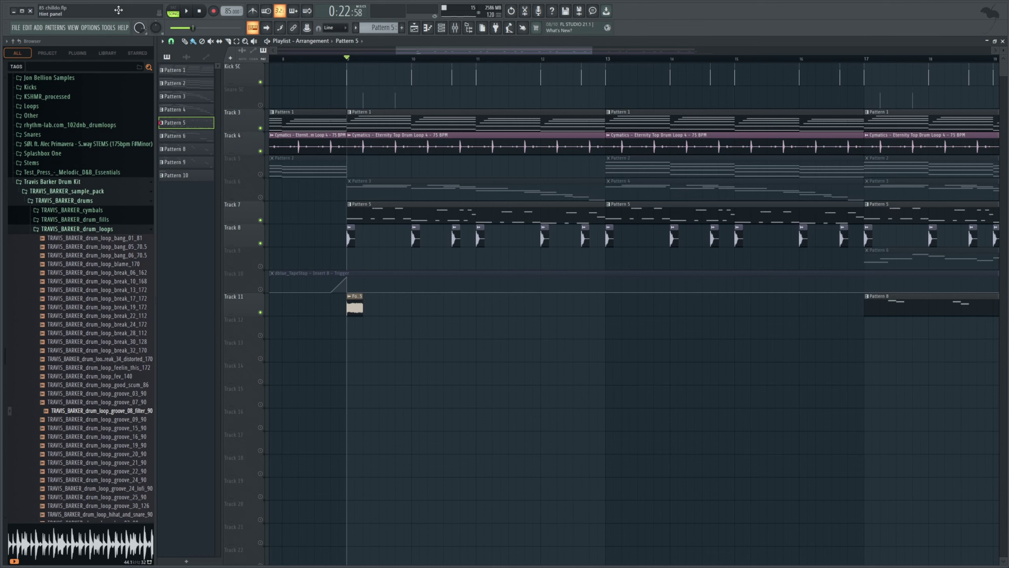
{"action": "left_click", "coordinate": [190, 12]}
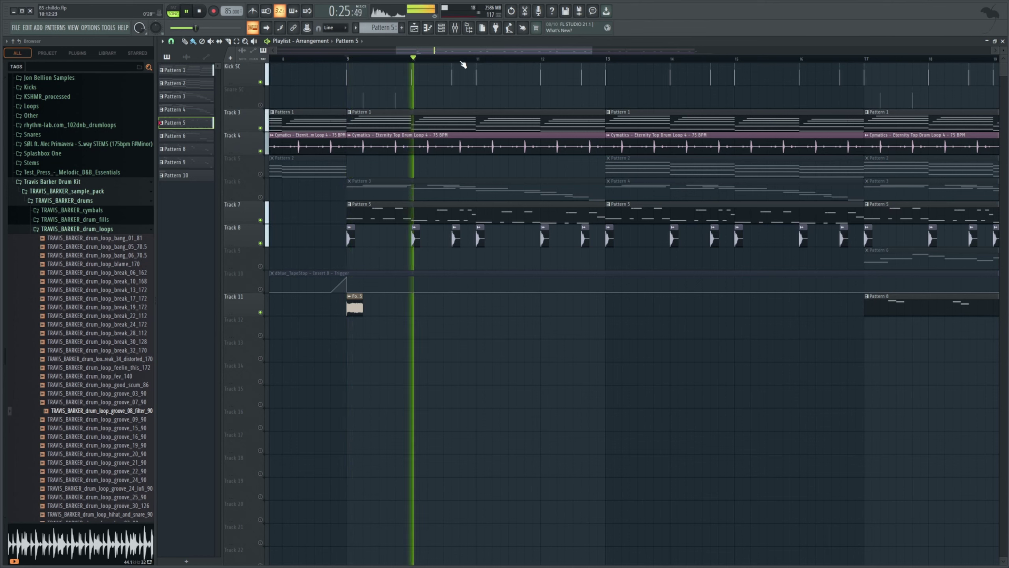
{"action": "key", "text": "space"}
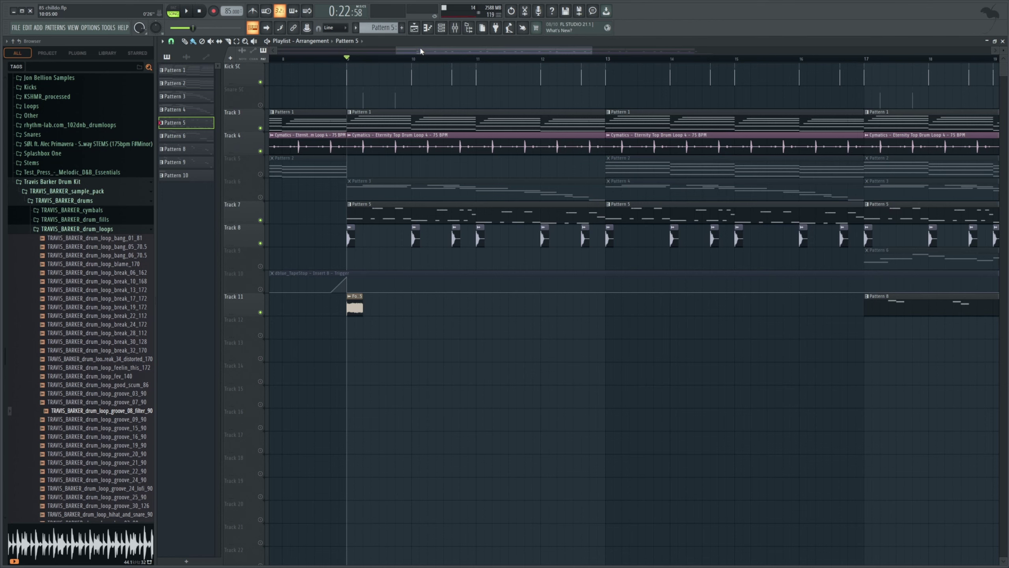
Solo Track 6, select its Pattern 3 clip and examine the pattern's Serum #2 notes in the channel rack.
{"action": "left_click_drag", "start_coordinate": [421, 52], "coordinate": [404, 51]}
{"action": "left_click_drag", "start_coordinate": [573, 49], "coordinate": [651, 84]}
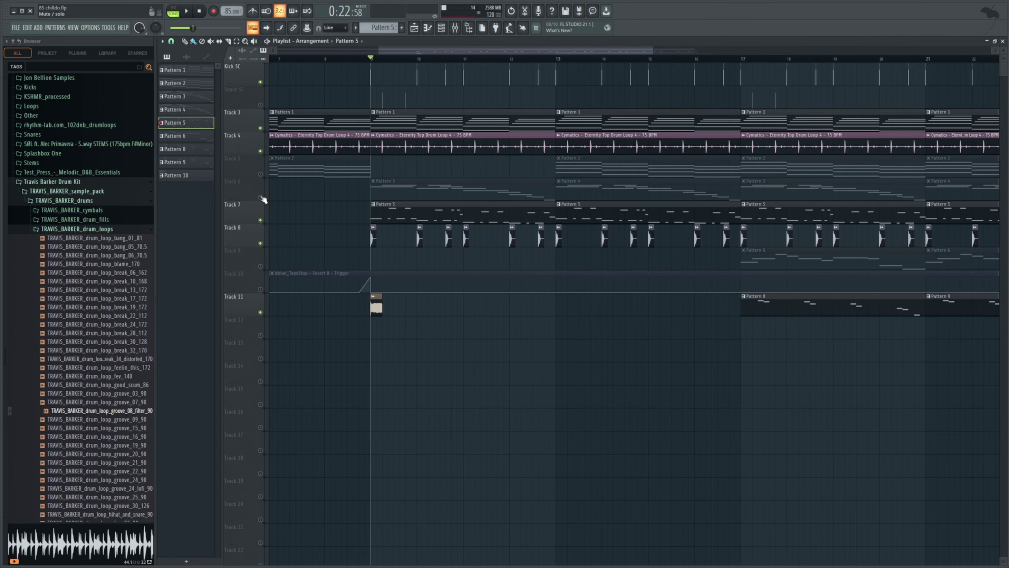
{"action": "left_click", "coordinate": [260, 197], "text": "ctrl"}
{"action": "left_click", "coordinate": [421, 196]}
{"action": "left_click", "coordinate": [441, 27]}
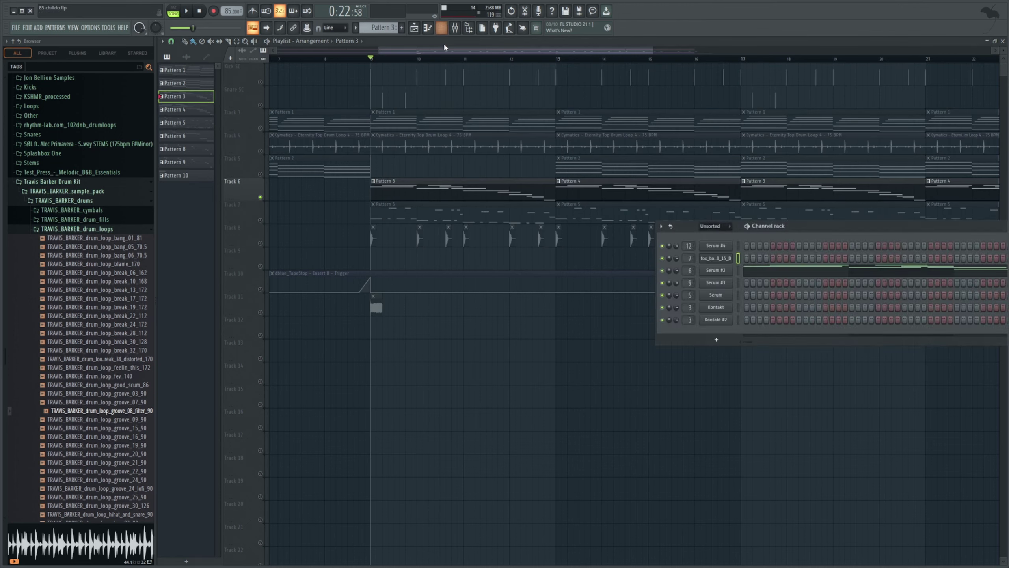
{"action": "left_click_drag", "start_coordinate": [789, 230], "coordinate": [599, 283]}
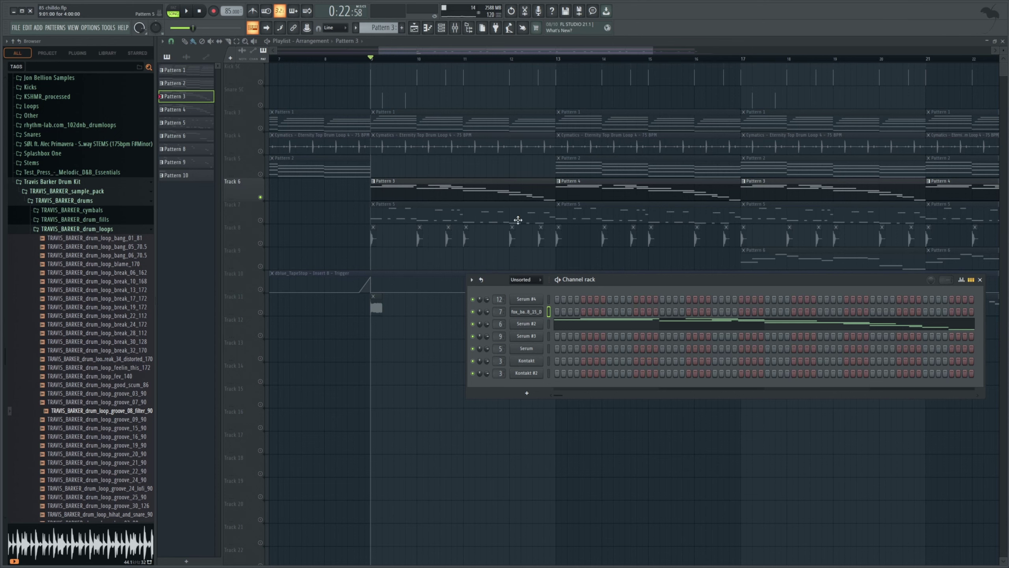
{"action": "key", "text": "F6"}
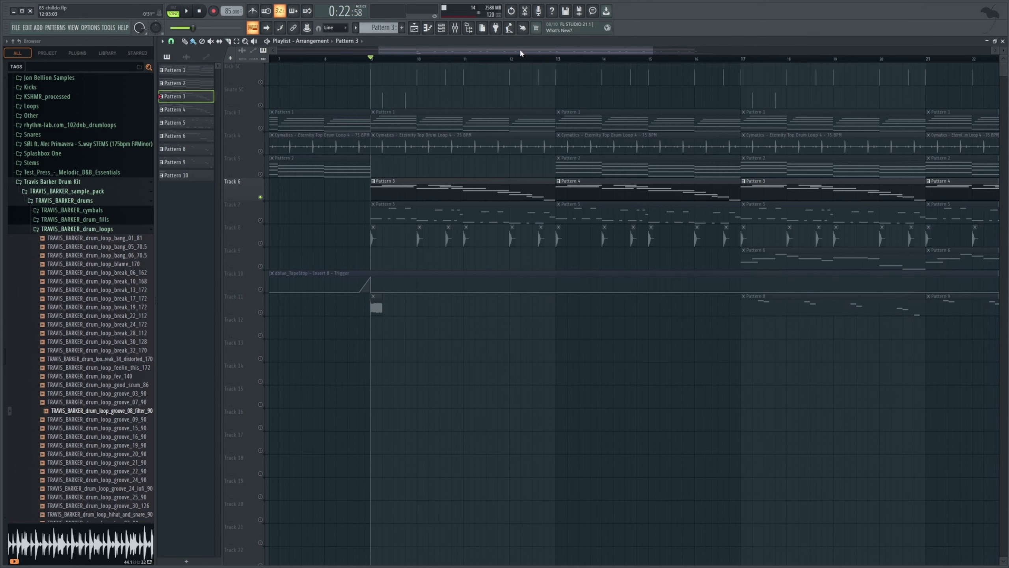
Open Pattern 3 from Track 6 in the piano roll and play the melody in pattern mode.
{"action": "left_click_drag", "start_coordinate": [544, 51], "coordinate": [580, 51]}
{"action": "left_click_drag", "start_coordinate": [686, 55], "coordinate": [535, 72]}
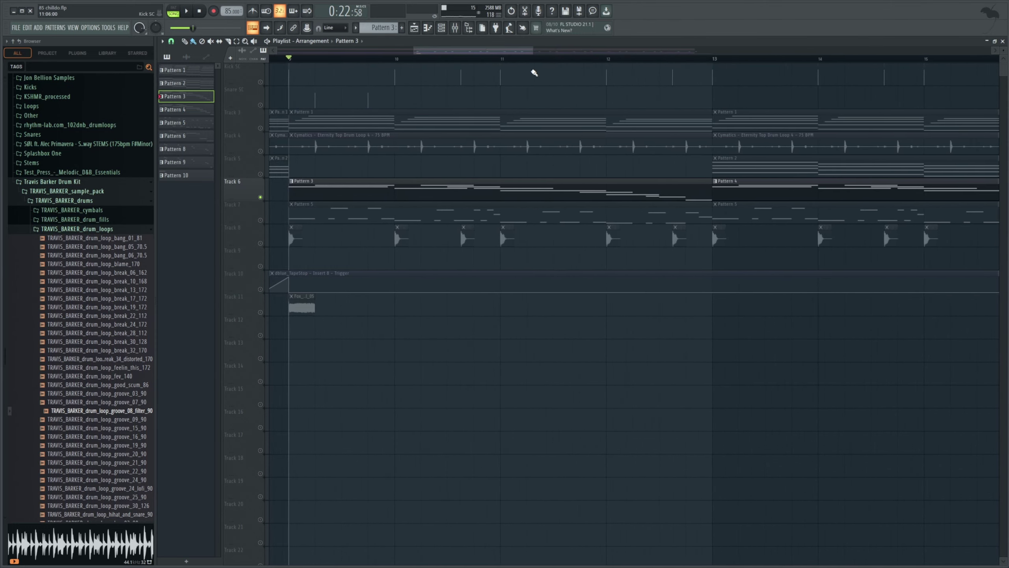
{"action": "double_click", "coordinate": [370, 185]}
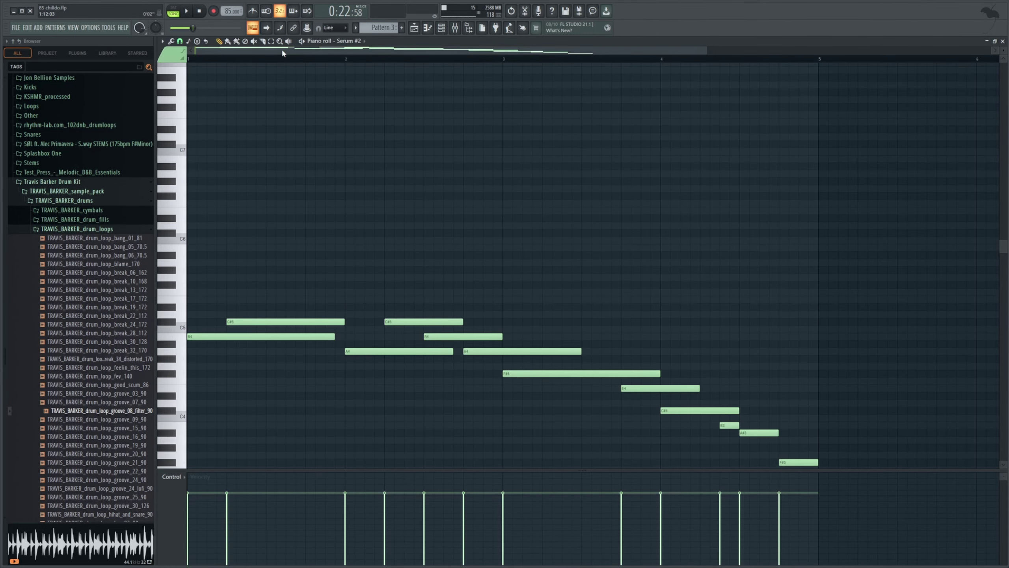
{"action": "left_click", "coordinate": [174, 8]}
{"action": "left_click", "coordinate": [186, 11]}
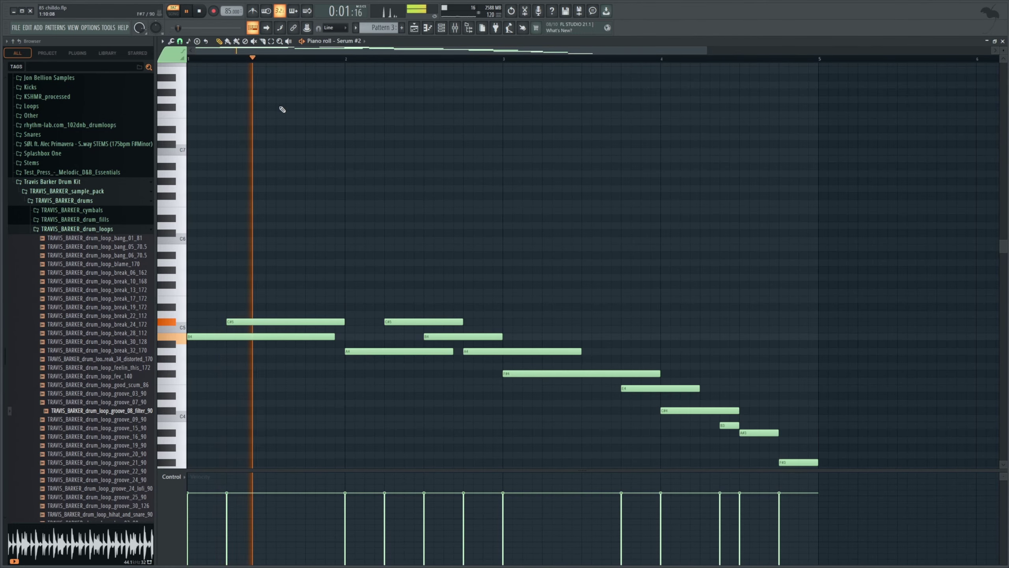
{"action": "scroll", "coordinate": [281, 154], "scroll_direction": "down", "scroll_amount": 3}
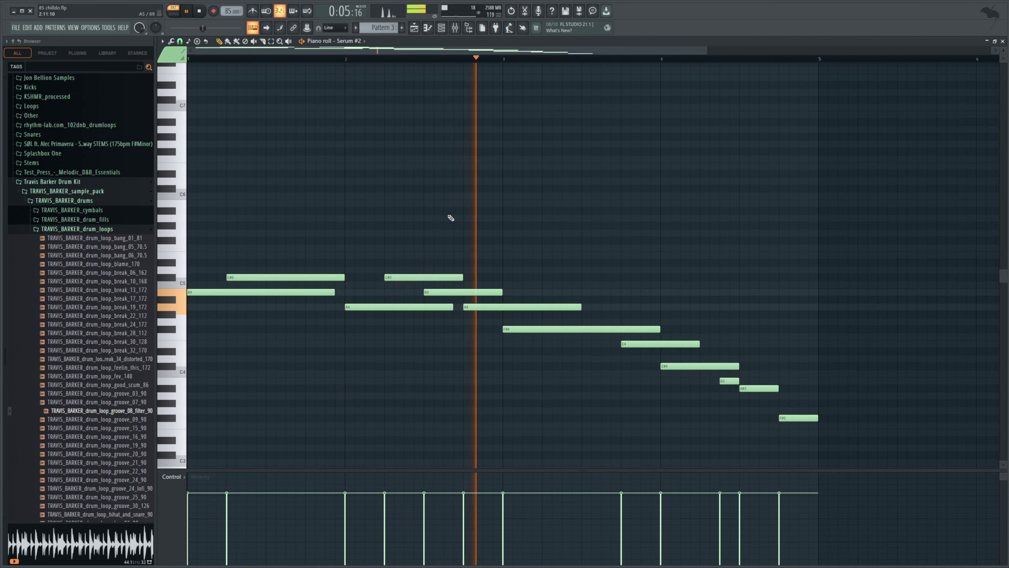
{"action": "scroll", "coordinate": [447, 219], "scroll_direction": "down", "scroll_amount": 6}
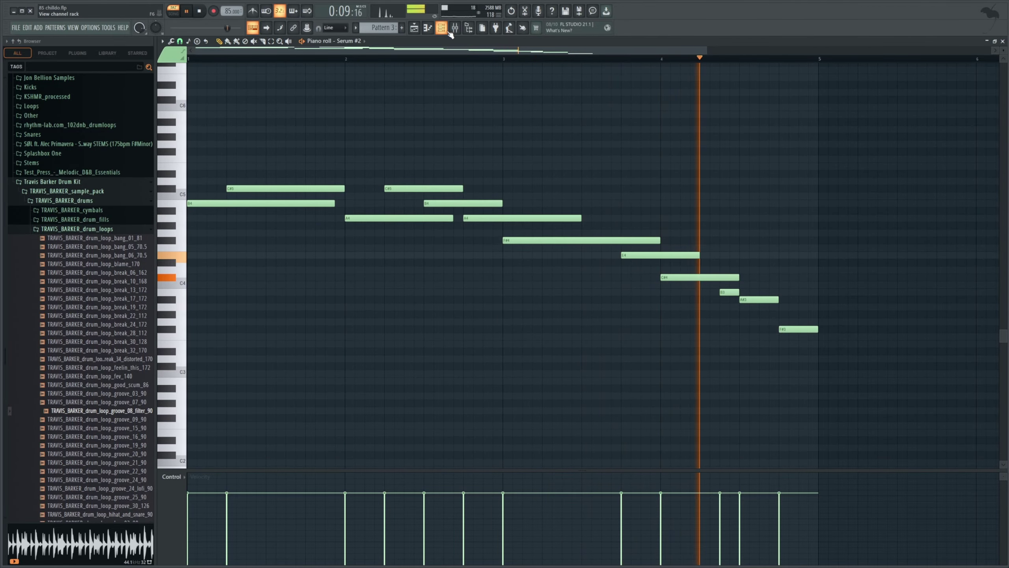
Stop playback and examine the FabFilter Pro-Q 3 low cut on mixer Insert 6.
{"action": "key", "text": "F9"}
{"action": "left_click", "coordinate": [363, 302]}
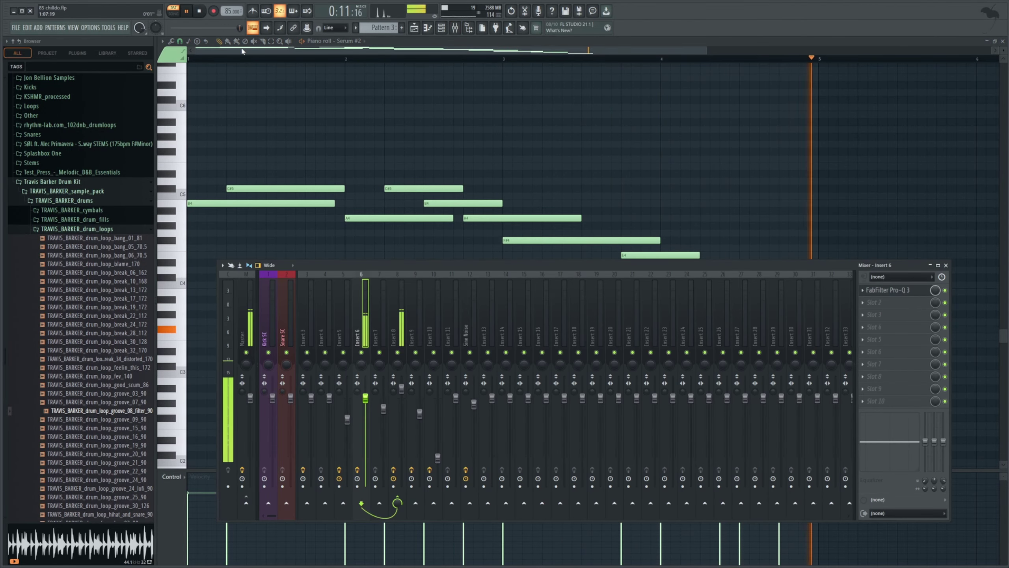
{"action": "key", "text": "space"}
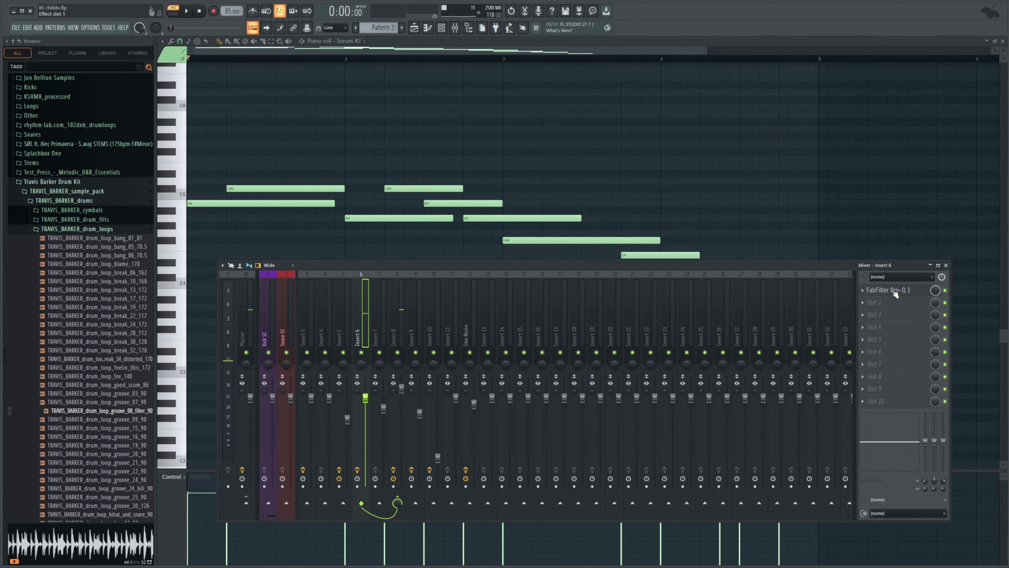
{"action": "left_click", "coordinate": [888, 290]}
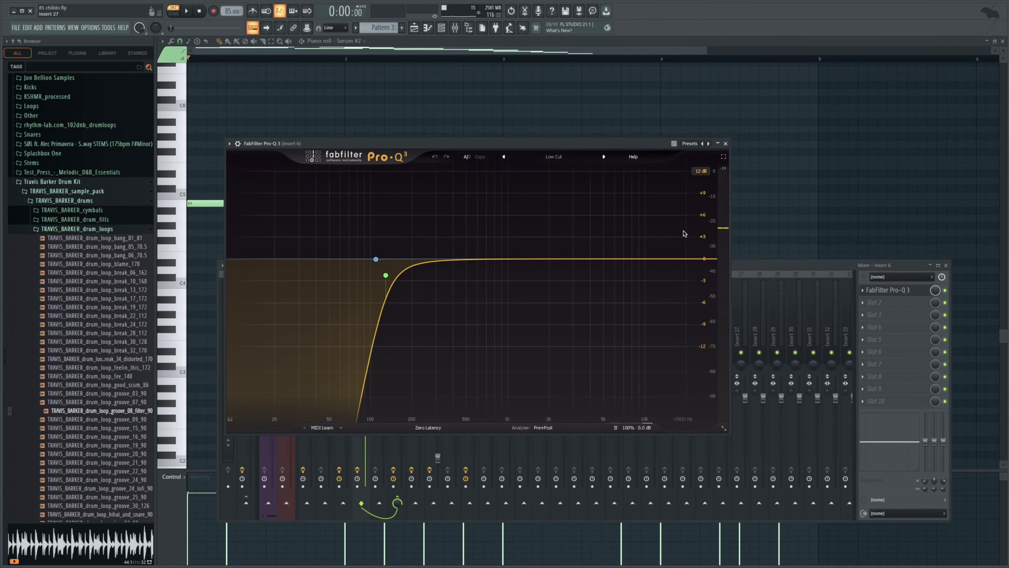
Return to the playlist, unmute Track 9 and play it with Track 6 in song mode from bar 17.
{"action": "left_click", "coordinate": [414, 28]}
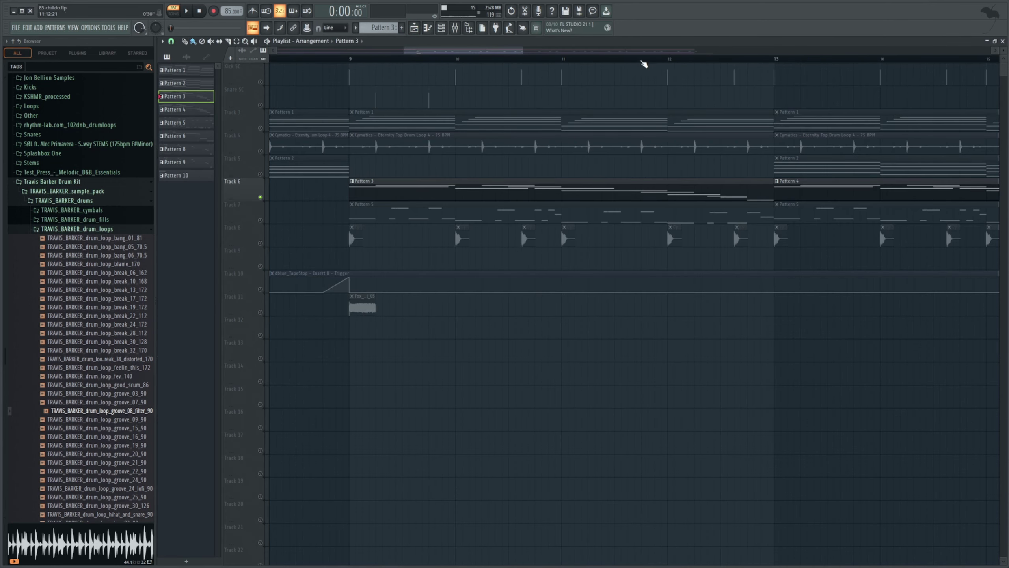
{"action": "left_click_drag", "start_coordinate": [523, 51], "coordinate": [774, 51]}
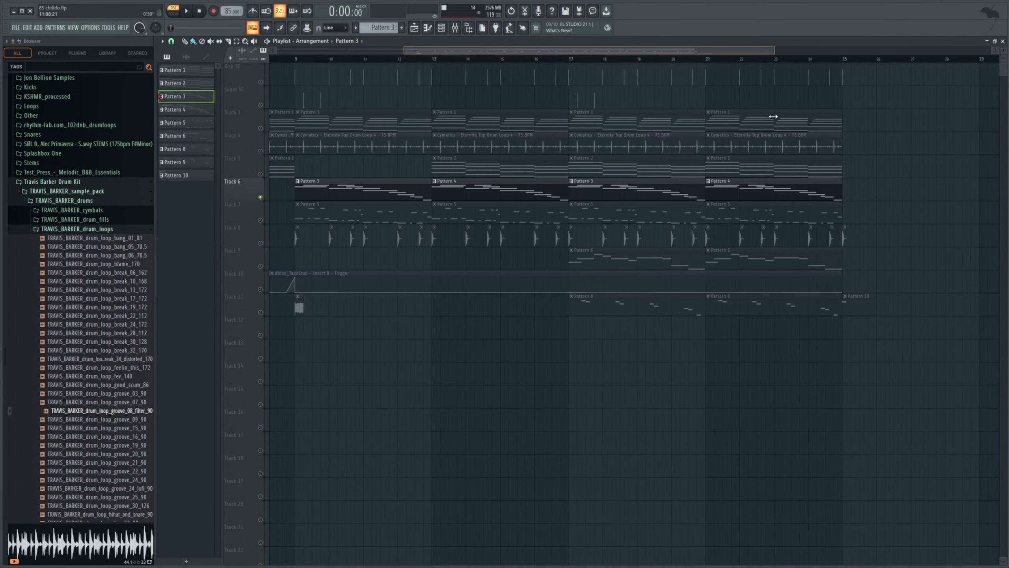
{"action": "left_click", "coordinate": [575, 62]}
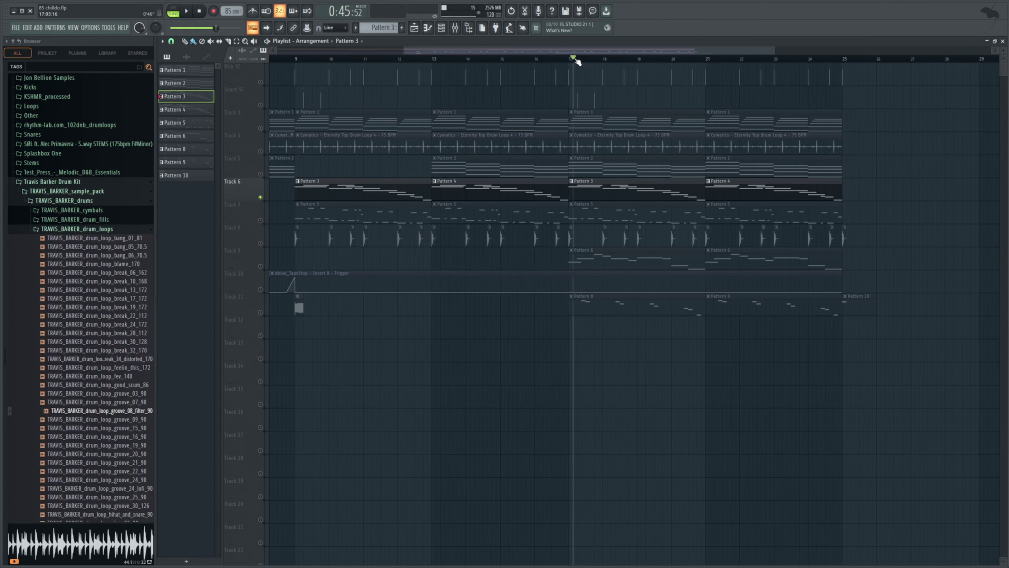
{"action": "left_click", "coordinate": [260, 267]}
{"action": "key", "text": "space"}
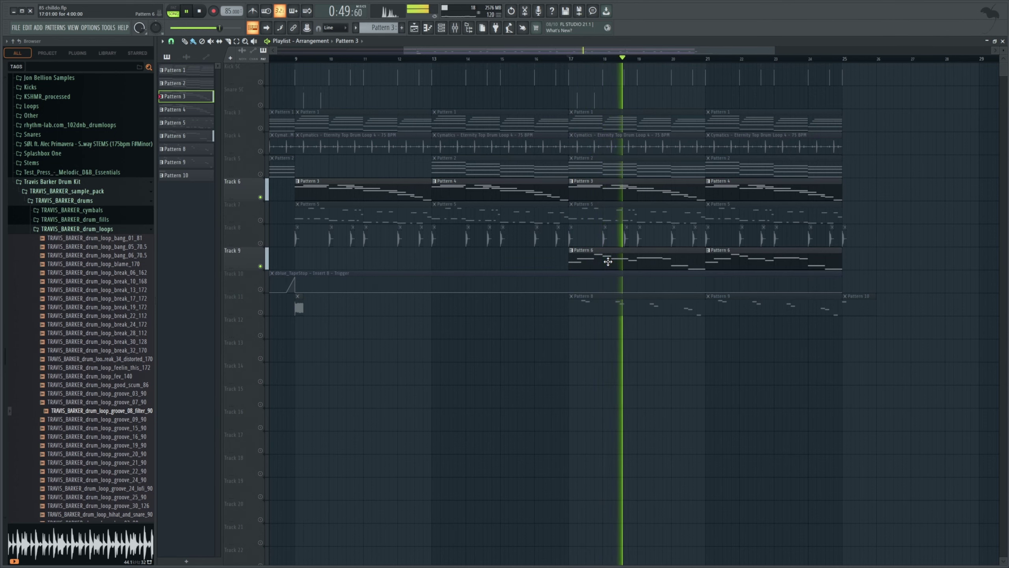
View the notes of Pattern 6 on Track 9, return to the playlist and stop playback.
{"action": "double_click", "coordinate": [605, 262]}
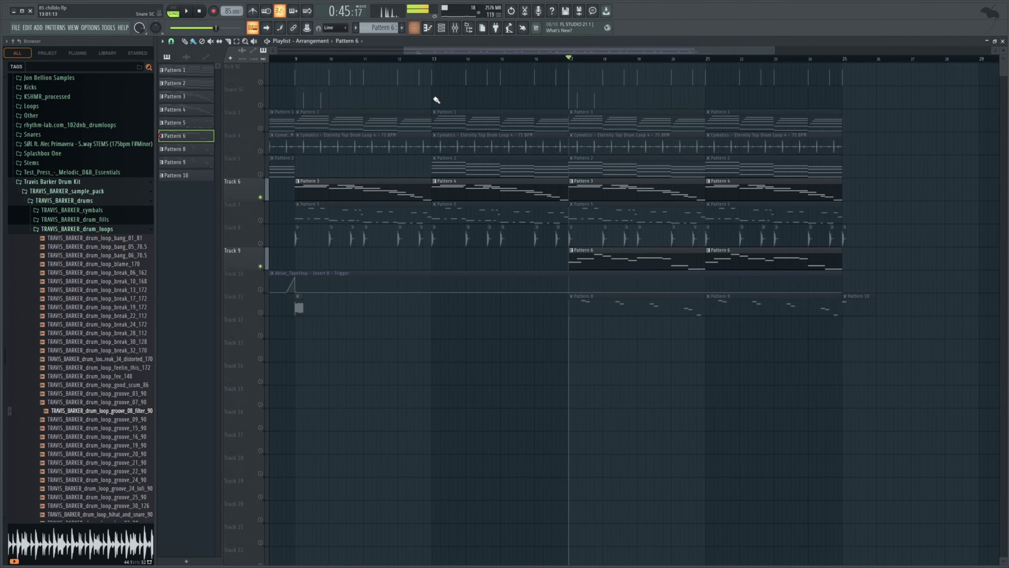
{"action": "key", "text": "F5"}
{"action": "key", "text": "space"}
Open Pattern 8 from Track 11 in the piano roll, play its notes with the song, and return to the playlist.
{"action": "double_click", "coordinate": [591, 311]}
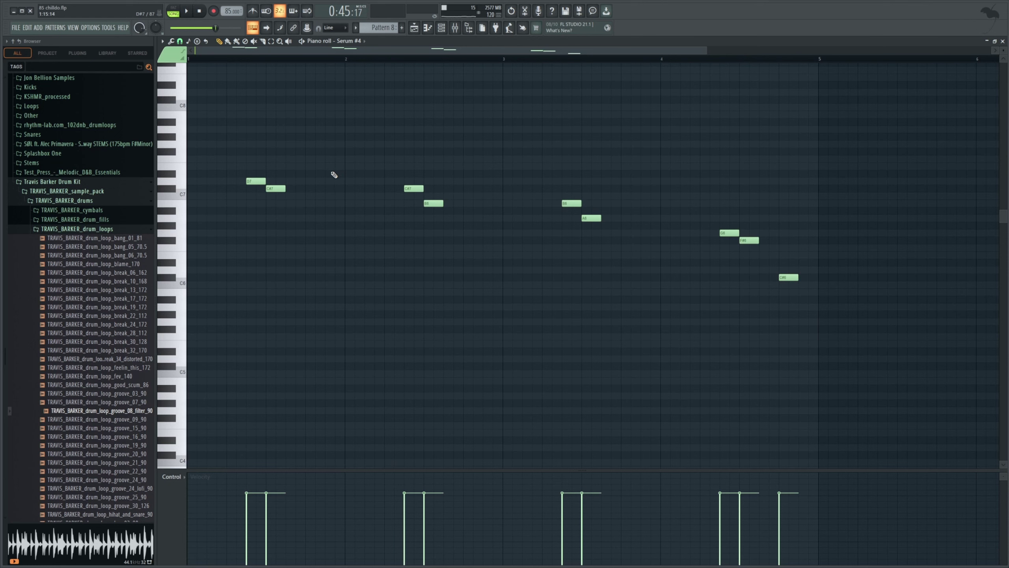
{"action": "key", "text": "space"}
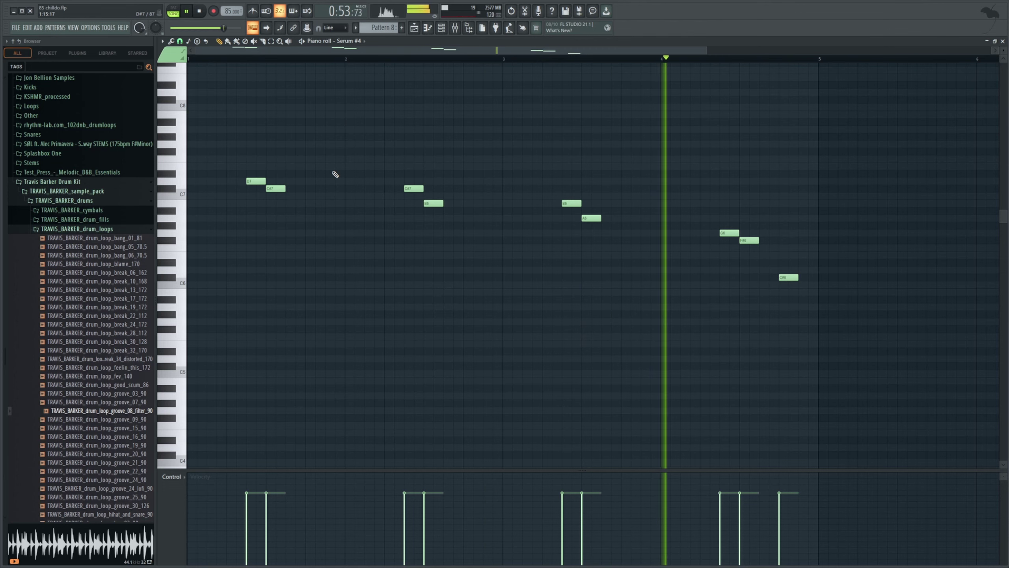
{"action": "left_click", "coordinate": [414, 28]}
{"action": "key", "text": "space"}
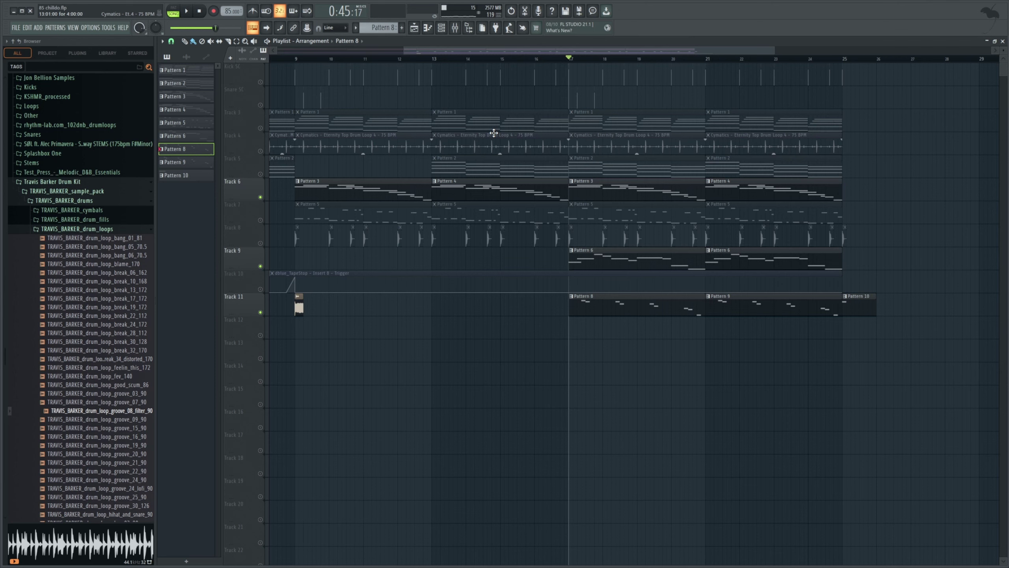
Unmute all playlist tracks and play the full arrangement from just before bar 17.
{"action": "left_click_drag", "start_coordinate": [569, 59], "coordinate": [548, 58]}
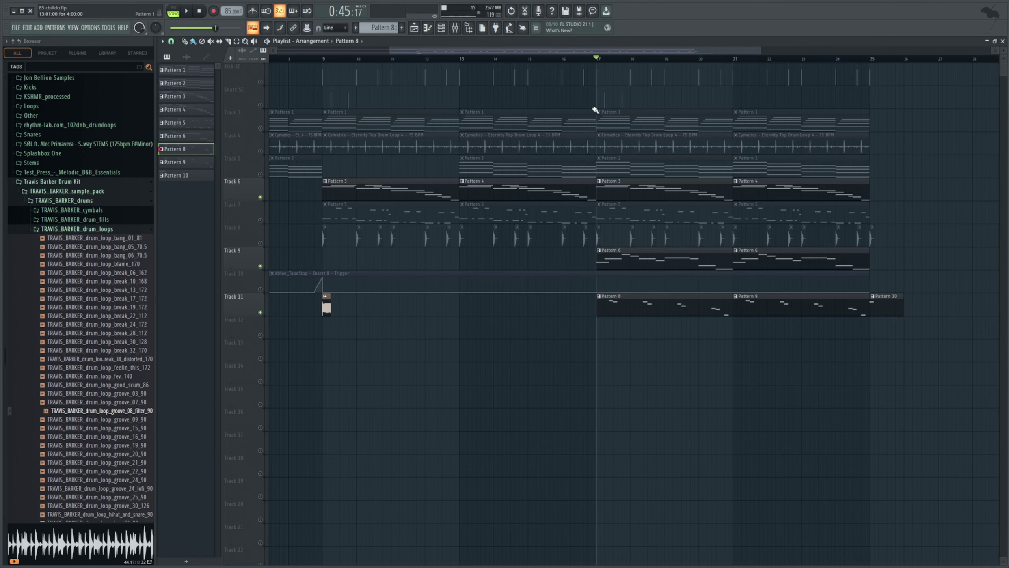
{"action": "left_click_drag", "start_coordinate": [611, 47], "coordinate": [622, 48]}
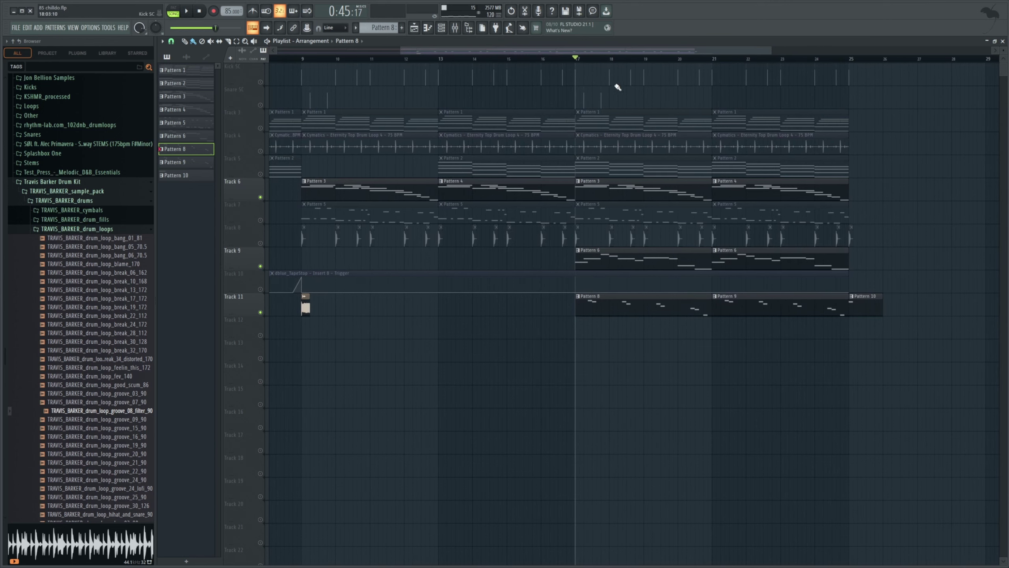
{"action": "right_click", "coordinate": [261, 220]}
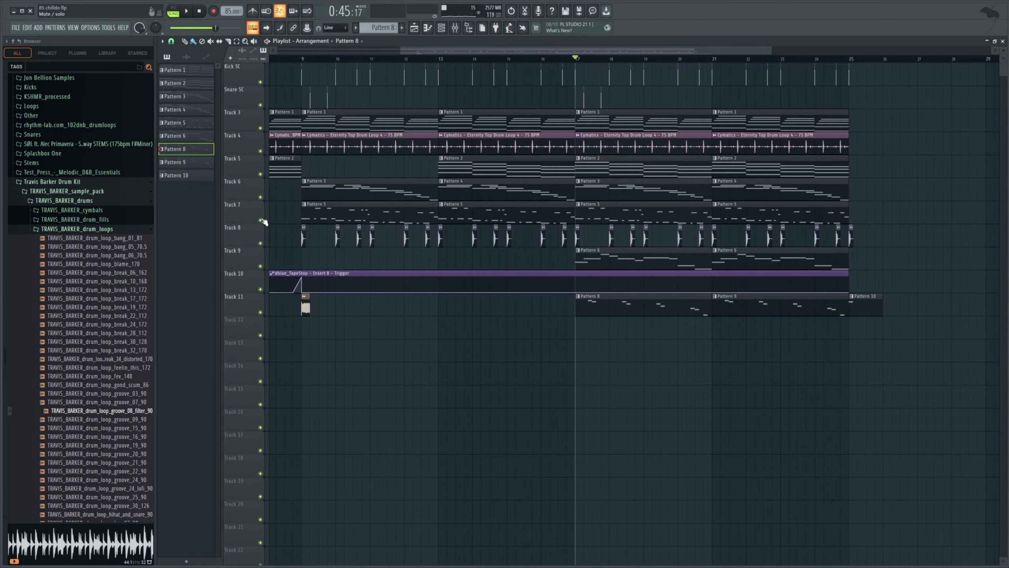
{"action": "left_click", "coordinate": [563, 59]}
{"action": "key", "text": "space"}
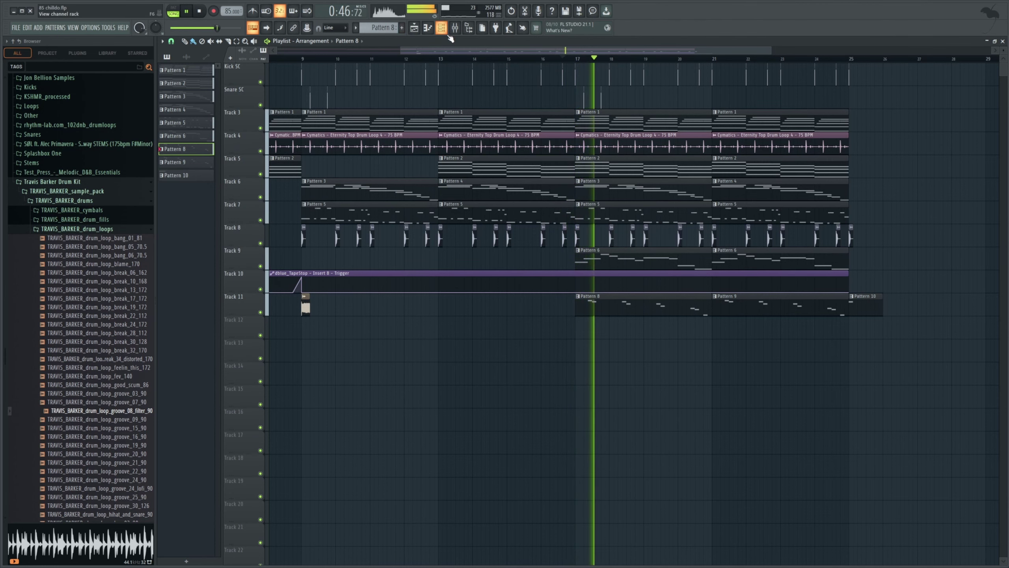
{"action": "scroll", "coordinate": [466, 54], "scroll_direction": "right", "scroll_amount": 1}
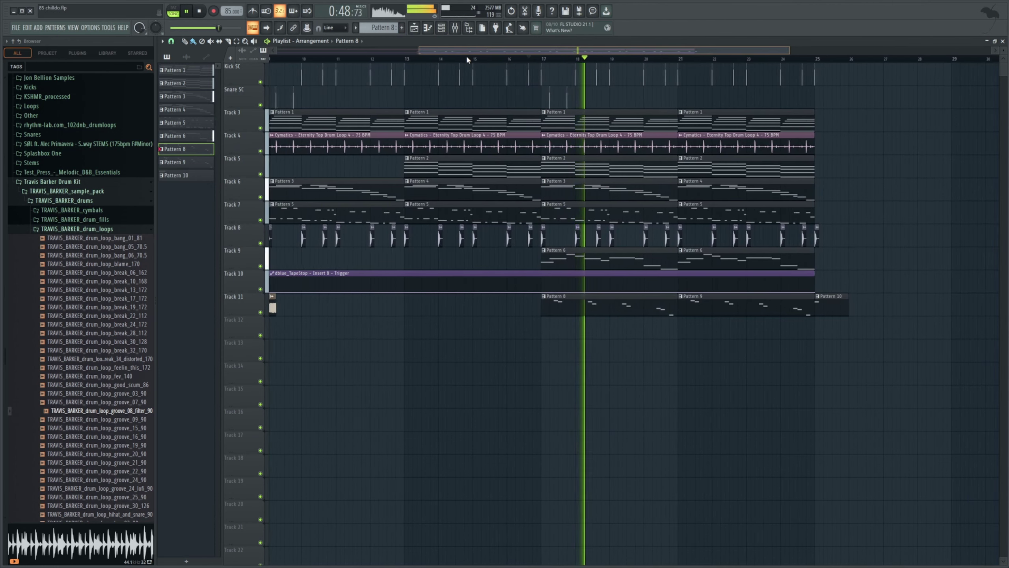
{"action": "key", "text": "space"}
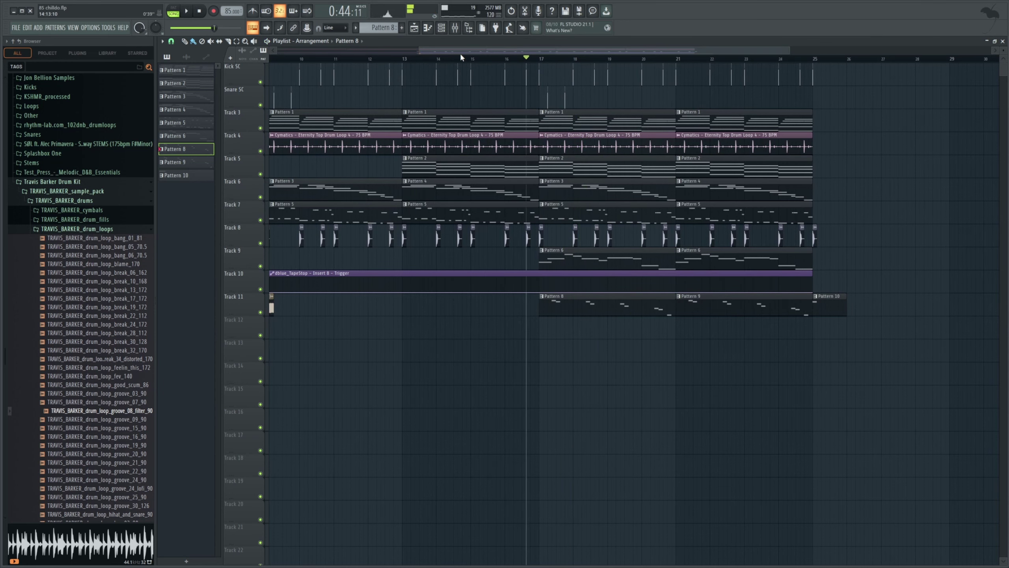
Review the full arrangement in the playlist and set the playback position to bar 9.
{"action": "left_click_drag", "start_coordinate": [488, 51], "coordinate": [357, 76]}
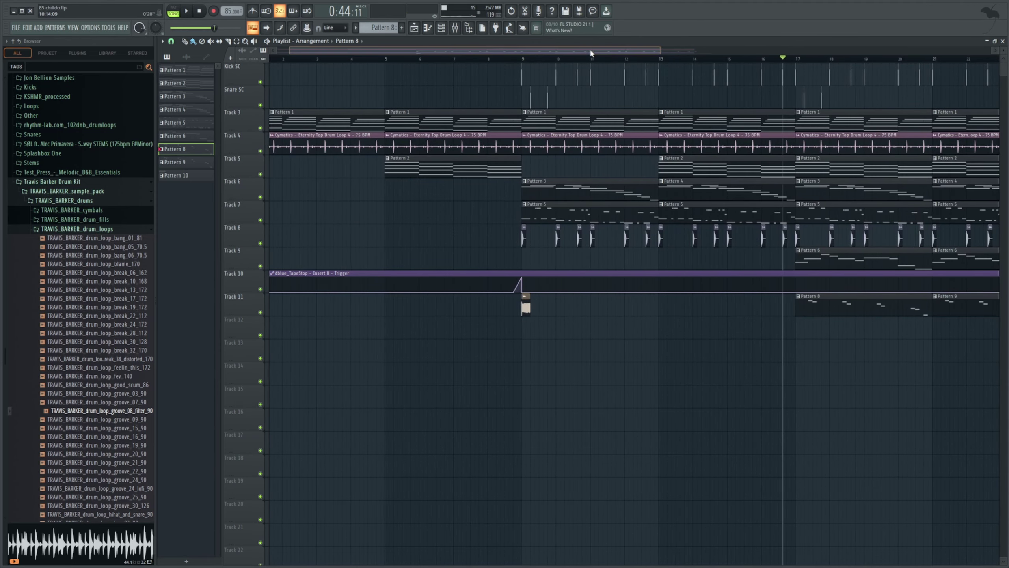
{"action": "left_click_drag", "start_coordinate": [590, 51], "coordinate": [695, 56]}
{"action": "left_click_drag", "start_coordinate": [763, 55], "coordinate": [947, 52]}
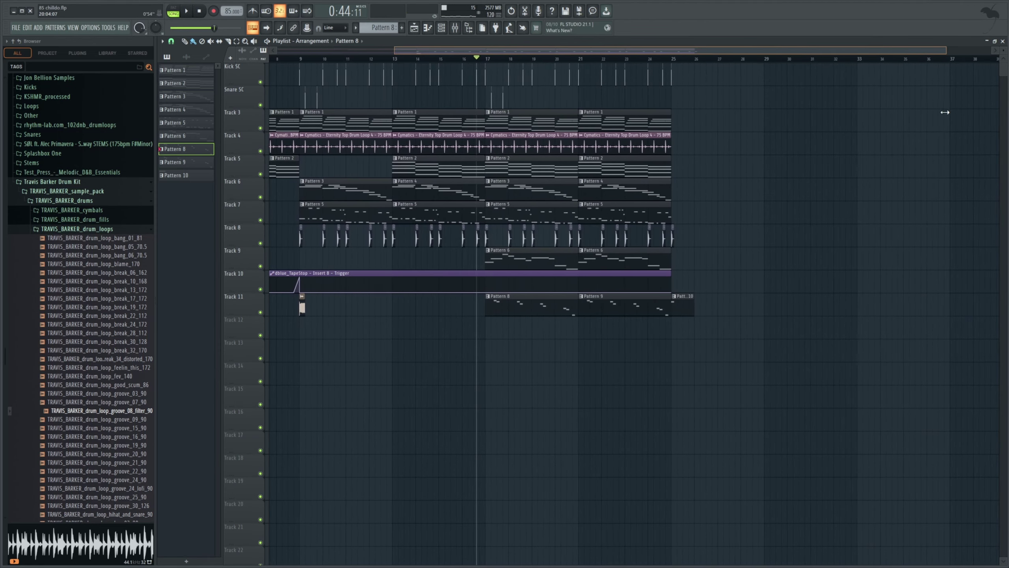
{"action": "left_click_drag", "start_coordinate": [675, 58], "coordinate": [393, 106]}
{"action": "left_click_drag", "start_coordinate": [454, 51], "coordinate": [391, 66]}
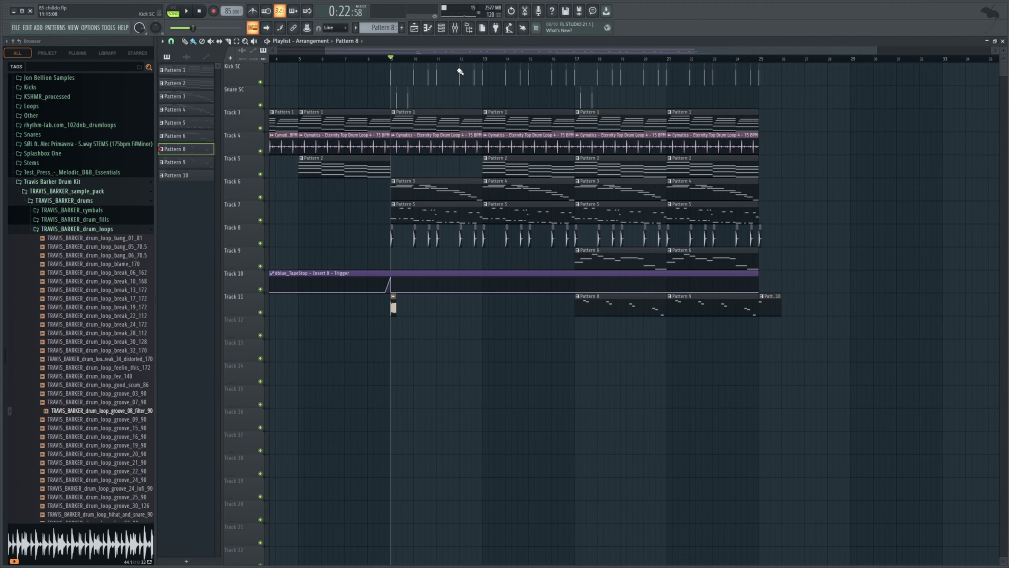
{"action": "left_click_drag", "start_coordinate": [460, 50], "coordinate": [411, 78]}
{"action": "left_click_drag", "start_coordinate": [445, 51], "coordinate": [401, 55]}
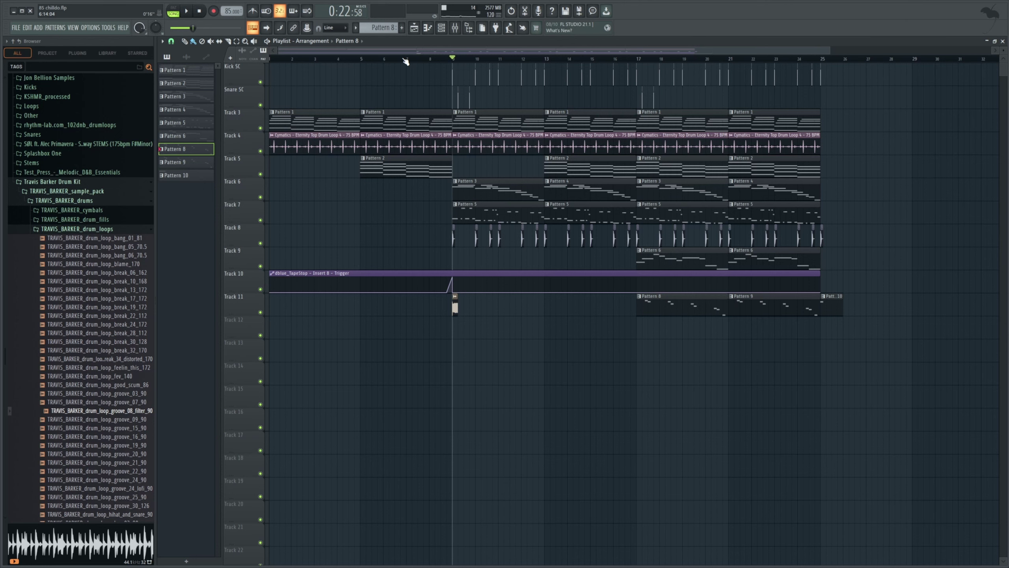
Show the Master's effect slots in the mixer and reposition the mixer so the main playlist tracks stay in view.
{"action": "left_click", "coordinate": [455, 27]}
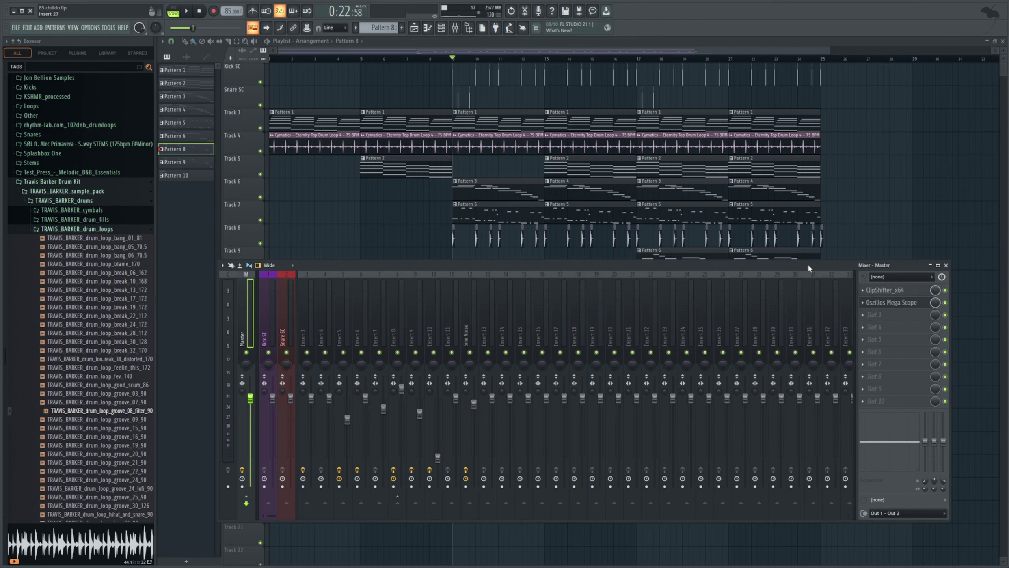
{"action": "left_click_drag", "start_coordinate": [808, 267], "coordinate": [768, 304]}
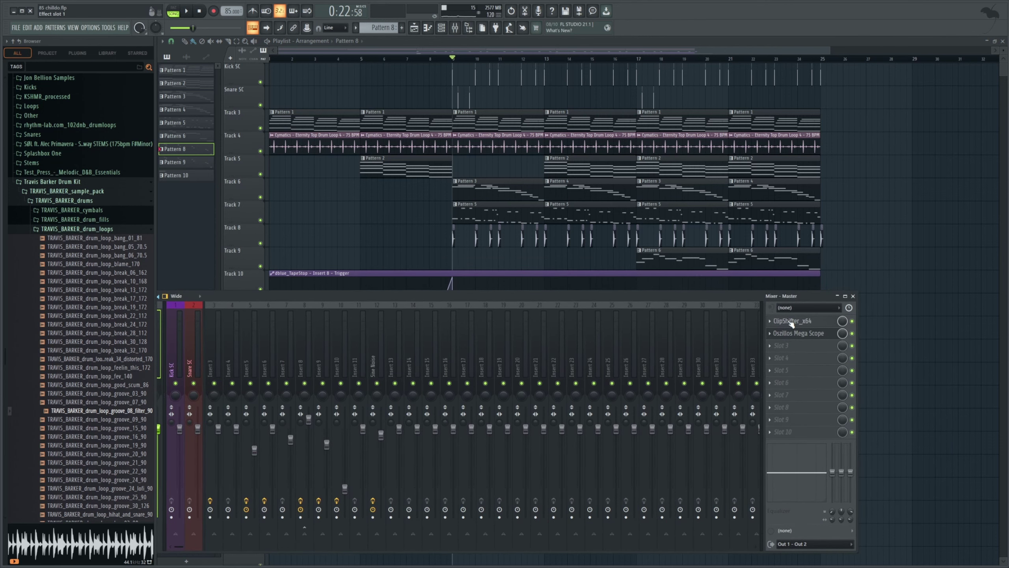
{"action": "left_click_drag", "start_coordinate": [704, 300], "coordinate": [761, 303]}
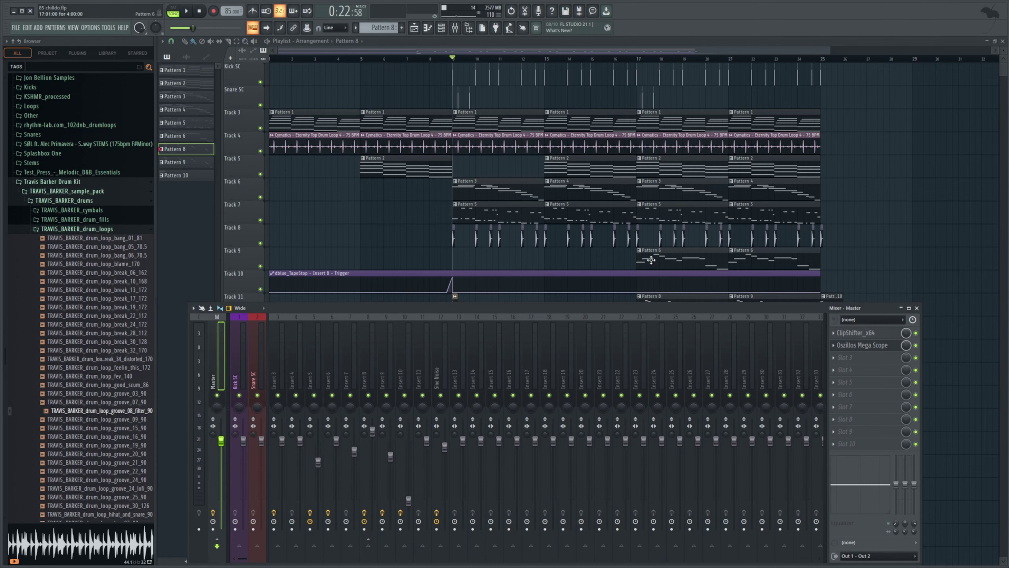
Solo Track 7 in the playlist, and unmute Tracks 3, 5, 6, 9 and 11 to isolate the melodic layers.
{"action": "left_click", "coordinate": [261, 220], "text": "ctrl"}
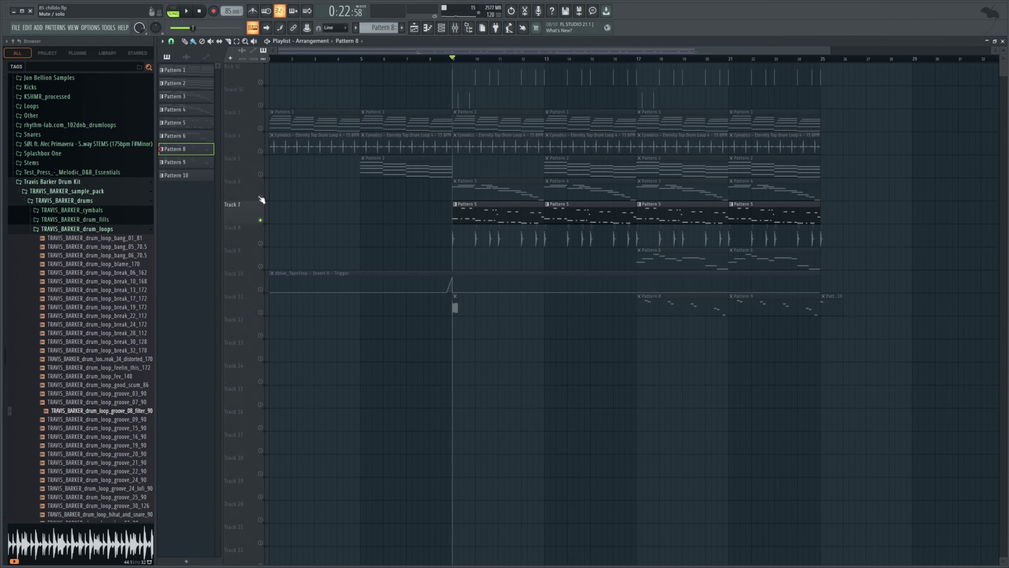
{"action": "left_click", "coordinate": [261, 197]}
{"action": "left_click", "coordinate": [260, 128]}
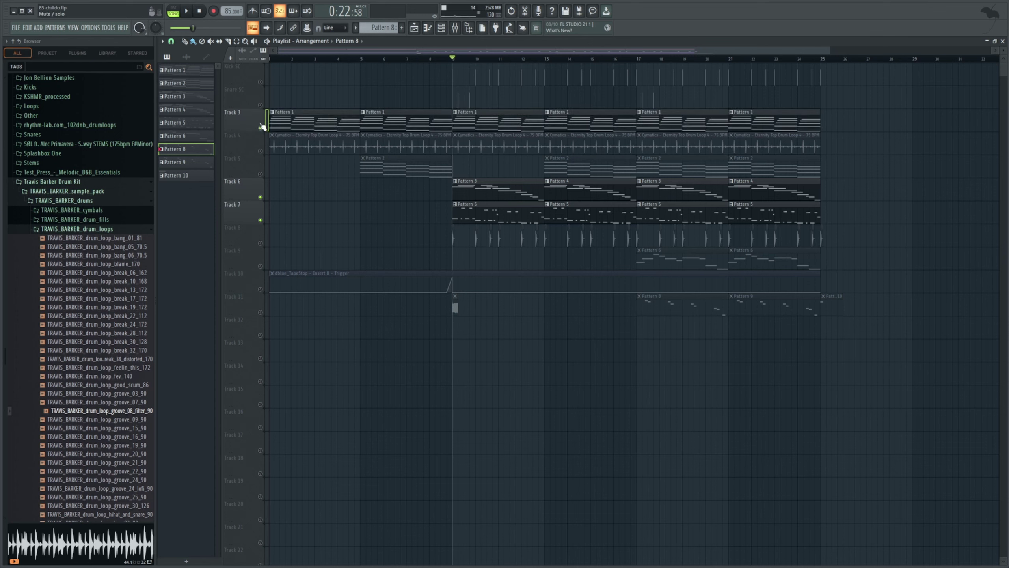
{"action": "left_click", "coordinate": [260, 174]}
{"action": "left_click", "coordinate": [261, 266]}
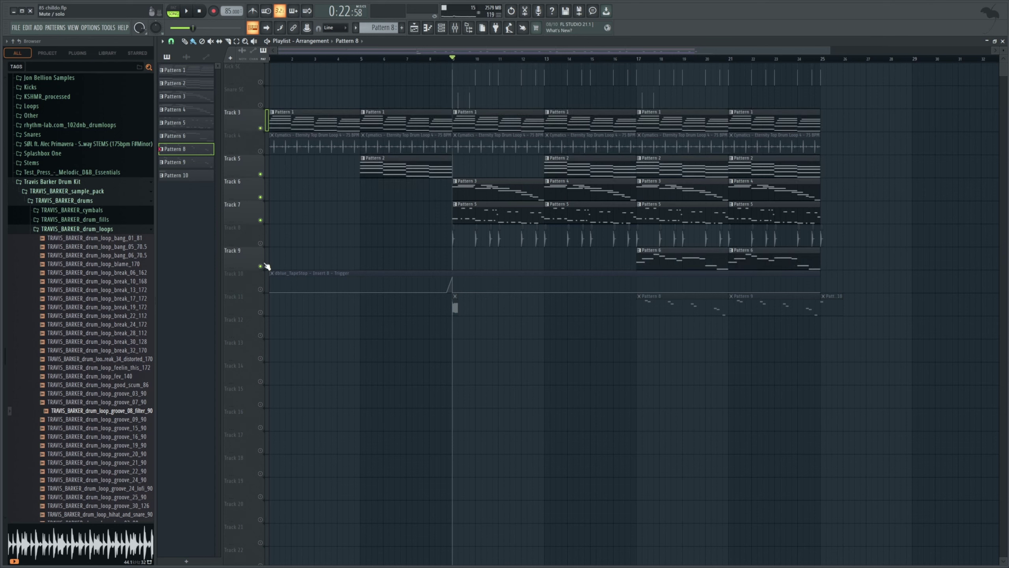
{"action": "left_click", "coordinate": [260, 313]}
Play the isolated melodic tracks from bar 17 with the mixer shown and ClipShifter_x64 bypassed on the Master.
{"action": "left_click", "coordinate": [638, 59]}
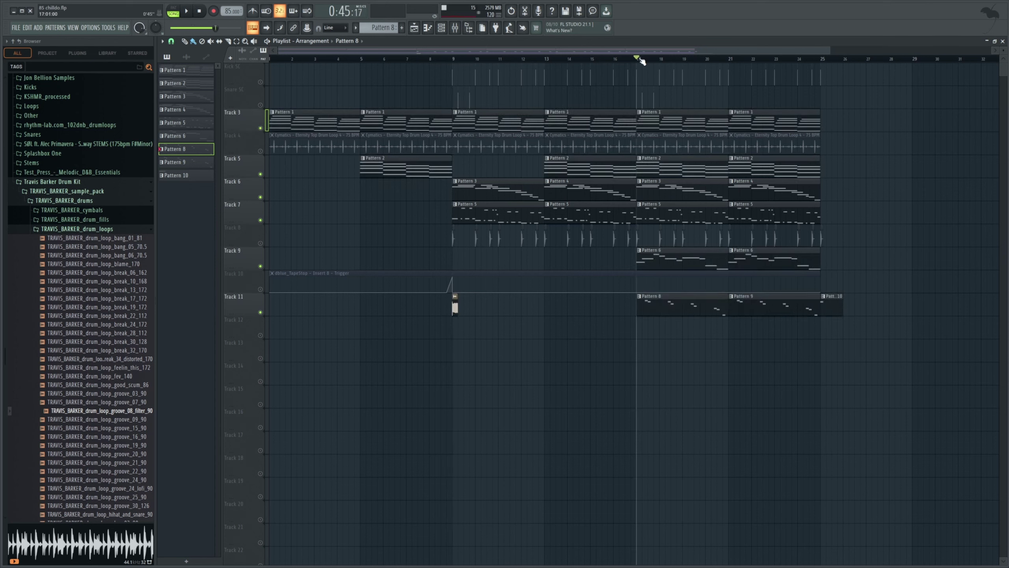
{"action": "left_click", "coordinate": [455, 27]}
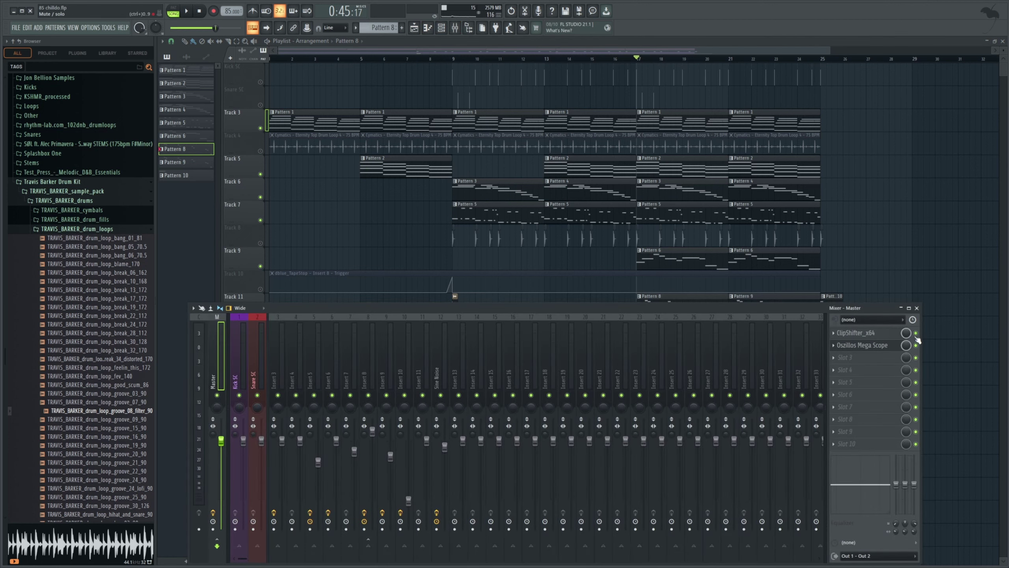
{"action": "key", "text": "space"}
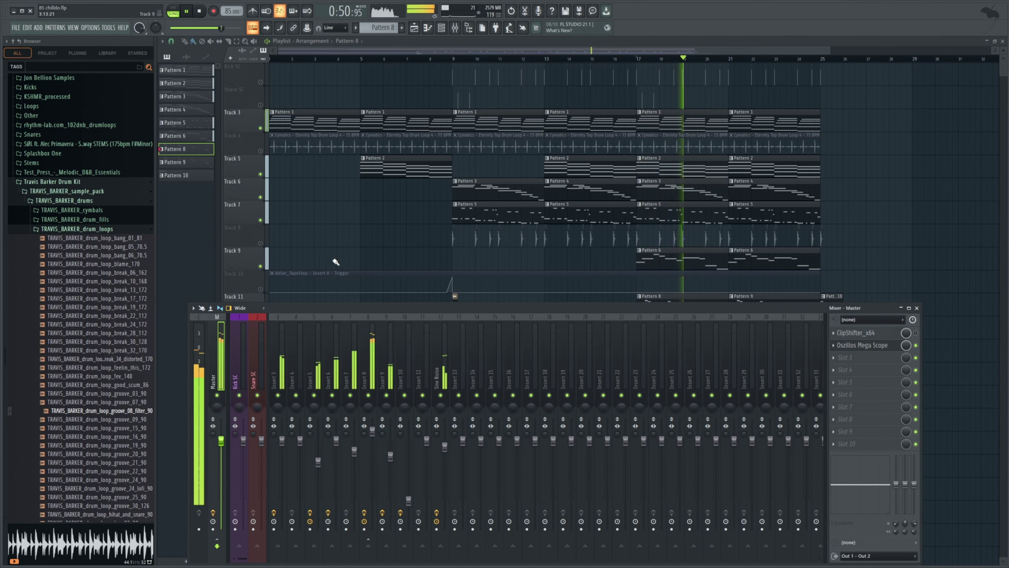
{"action": "key", "text": "space"}
Play only Tracks 4, 8 and 11 from bar 9 with the mixer shown, and re-enable ClipShifter_x64 on the Master.
{"action": "right_click", "coordinate": [260, 151]}
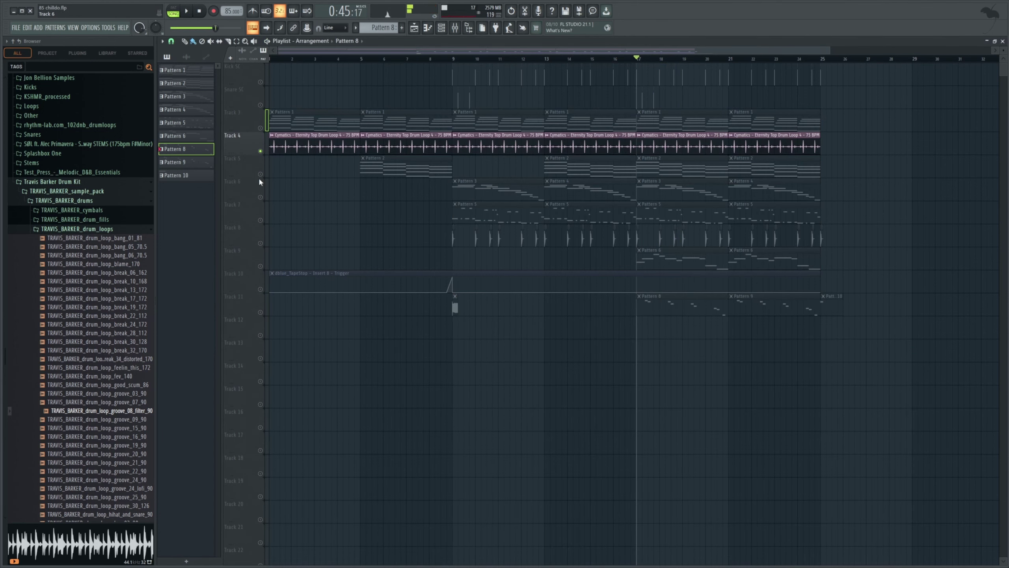
{"action": "left_click", "coordinate": [260, 242]}
{"action": "left_click", "coordinate": [260, 312]}
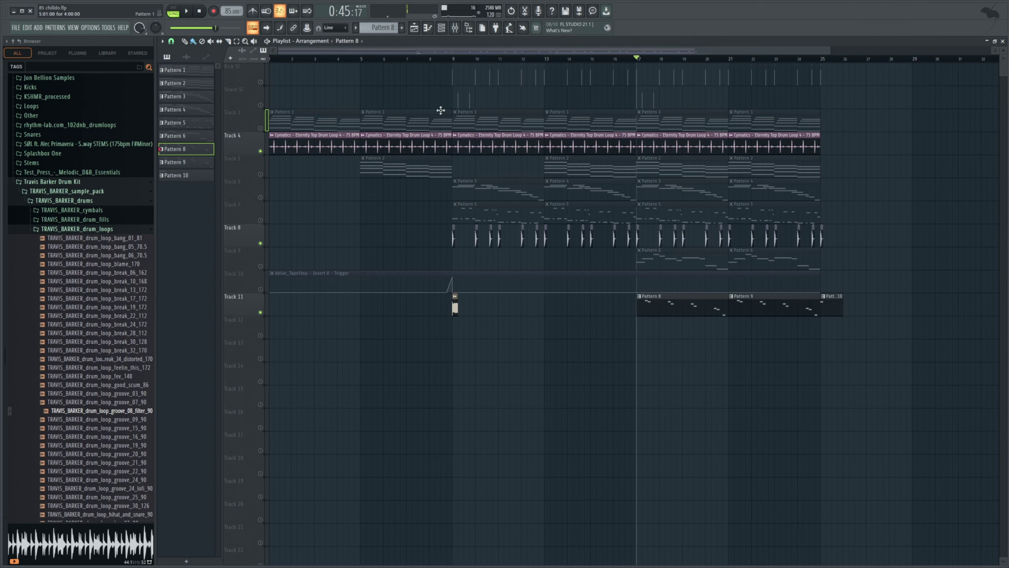
{"action": "left_click", "coordinate": [459, 64]}
{"action": "left_click", "coordinate": [455, 27]}
{"action": "key", "text": "space"}
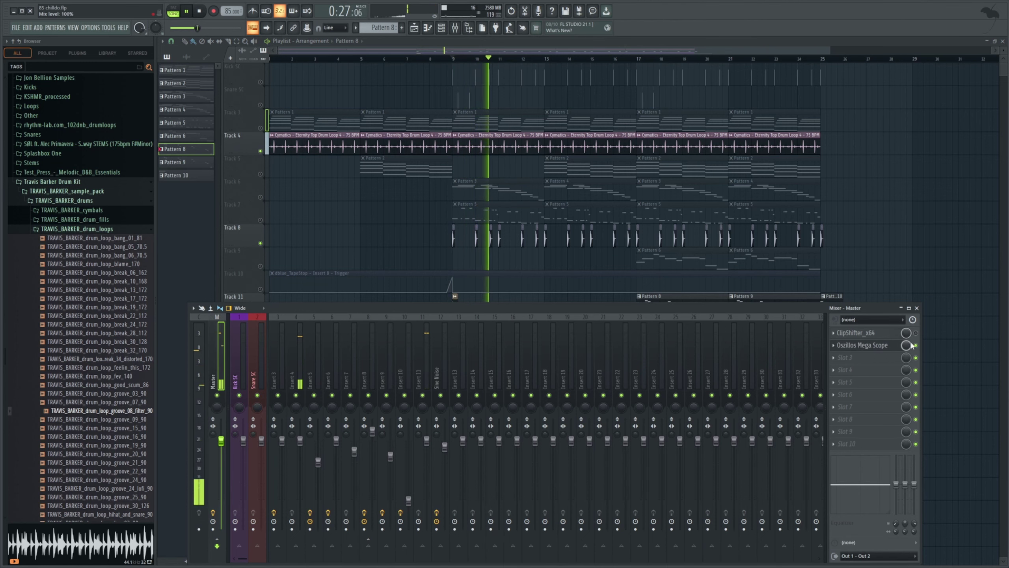
{"action": "key", "text": "space"}
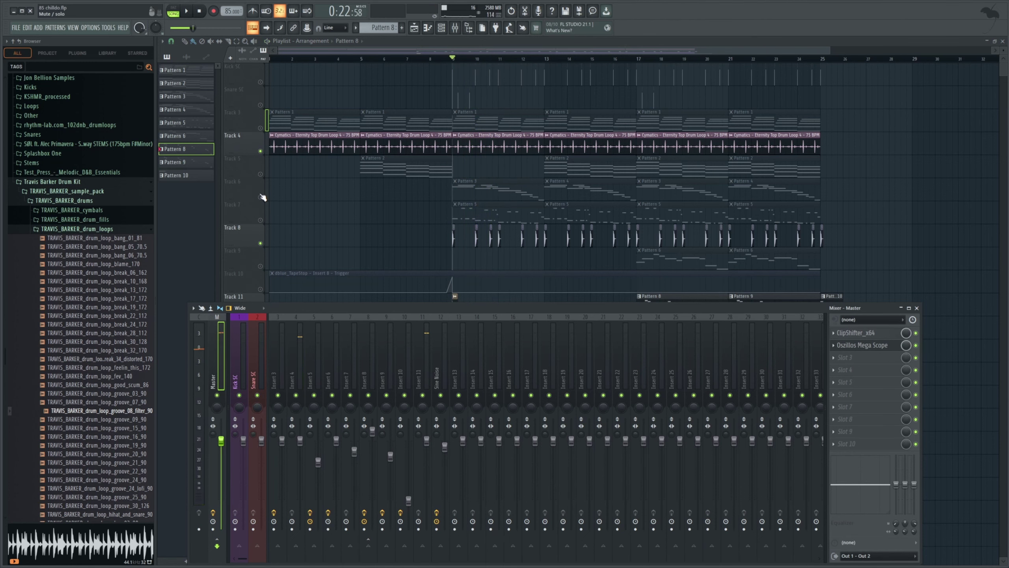
Unmute all playlist tracks and play the full mix from bar 9 twice while watching the mixer levels.
{"action": "key", "text": "F9"}
{"action": "left_click", "coordinate": [261, 197]}
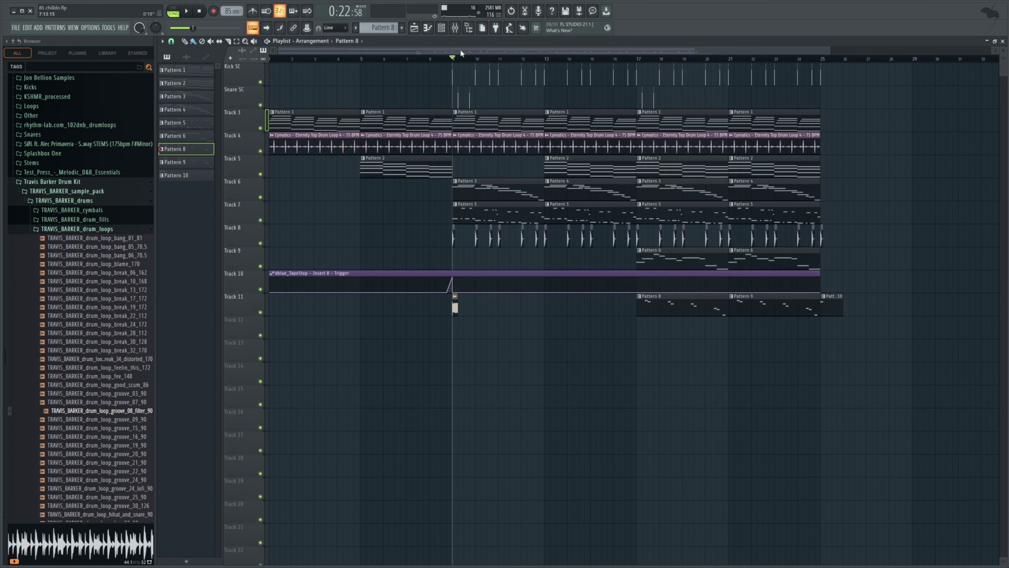
{"action": "key", "text": "F9"}
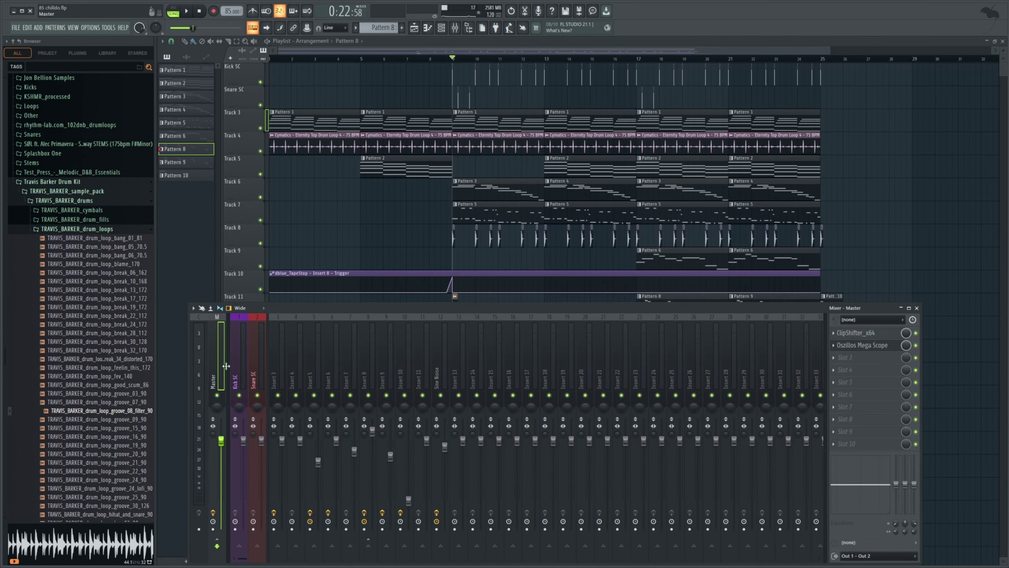
{"action": "key", "text": "space"}
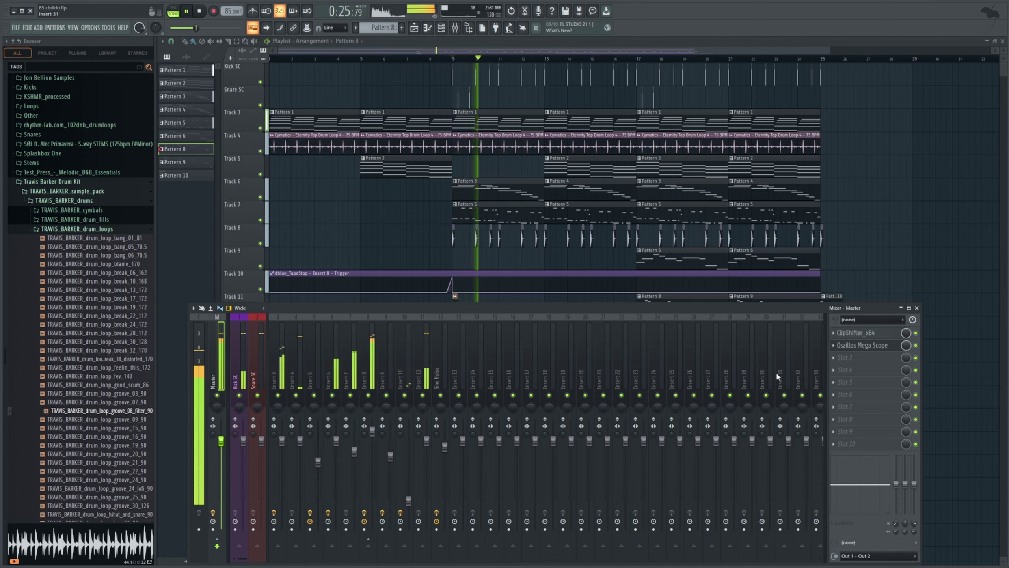
{"action": "key", "text": "space"}
{"action": "key", "text": "space"}
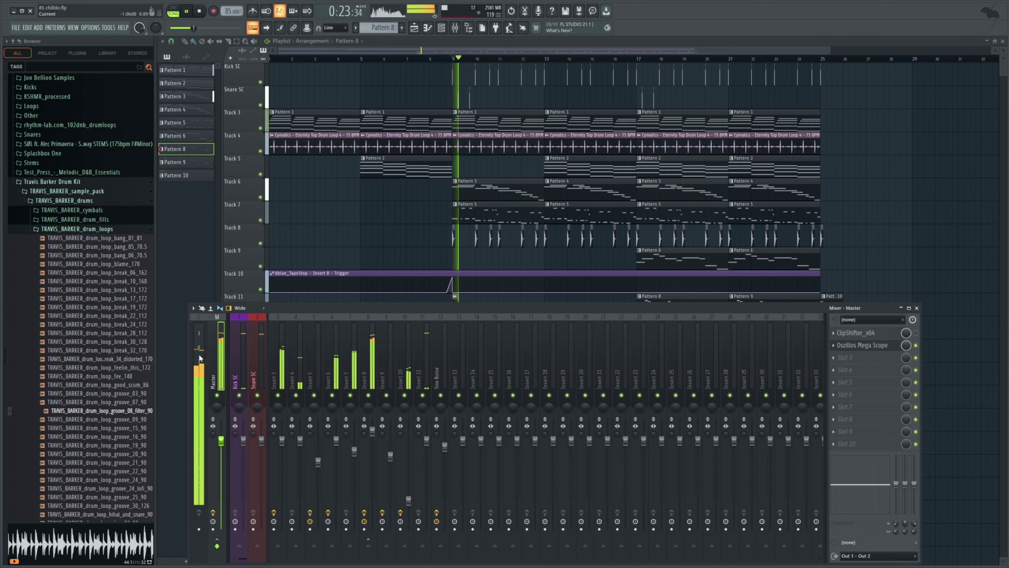
{"action": "key", "text": "space"}
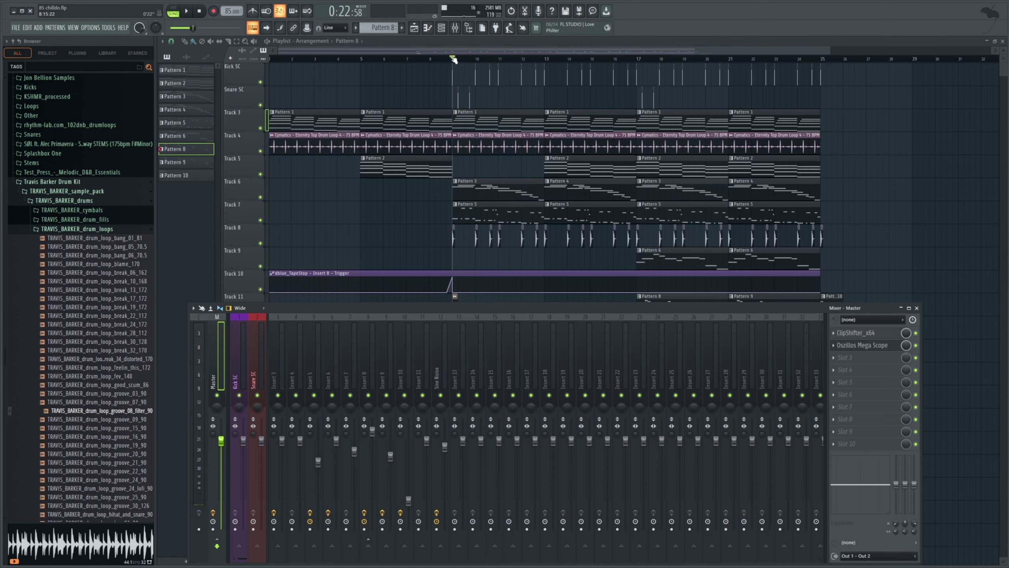
Hide the mixer and zoom out the playlist horizontally to view the whole arrangement with empty bars after it.
{"action": "key", "text": "F9"}
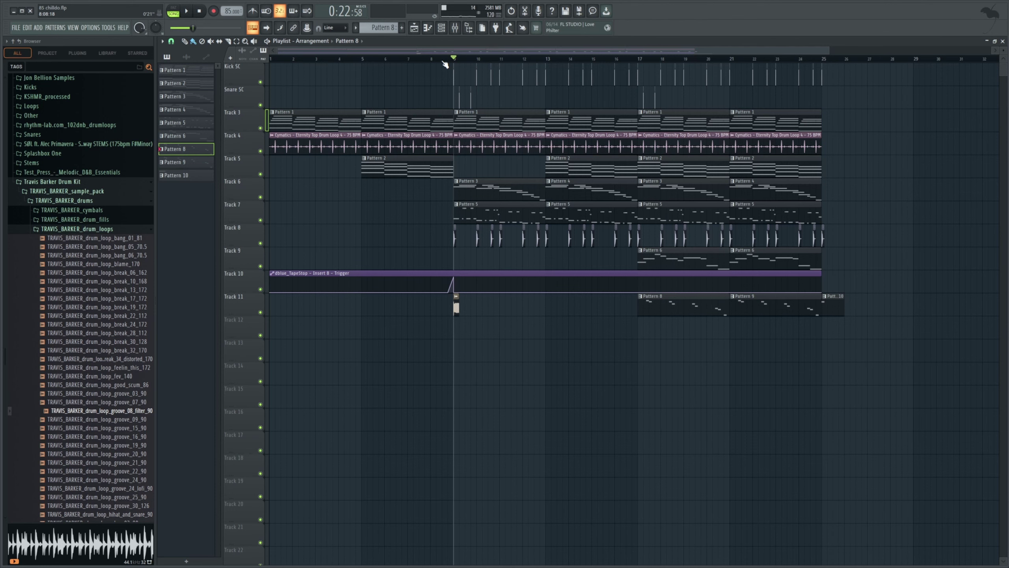
{"action": "scroll", "coordinate": [477, 55], "scroll_direction": "right", "scroll_amount": 2}
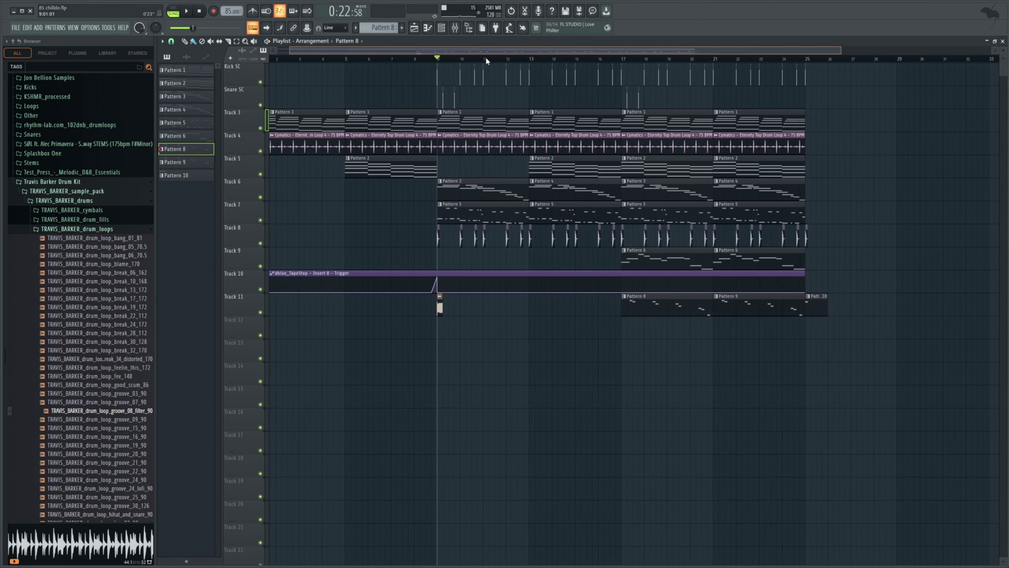
{"action": "scroll", "coordinate": [465, 115], "scroll_direction": "left", "scroll_amount": 2}
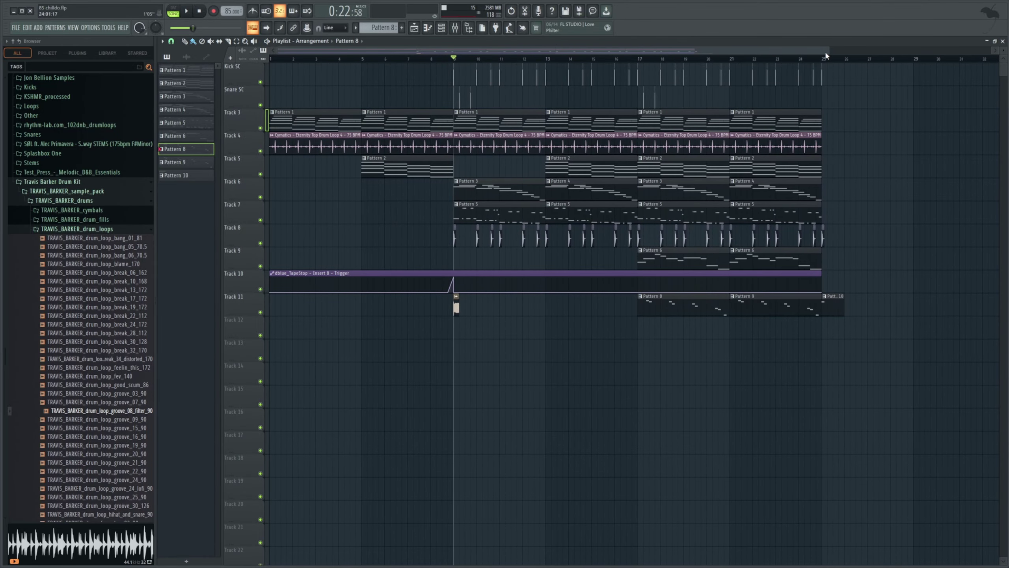
{"action": "left_click_drag", "start_coordinate": [826, 51], "coordinate": [963, 50]}
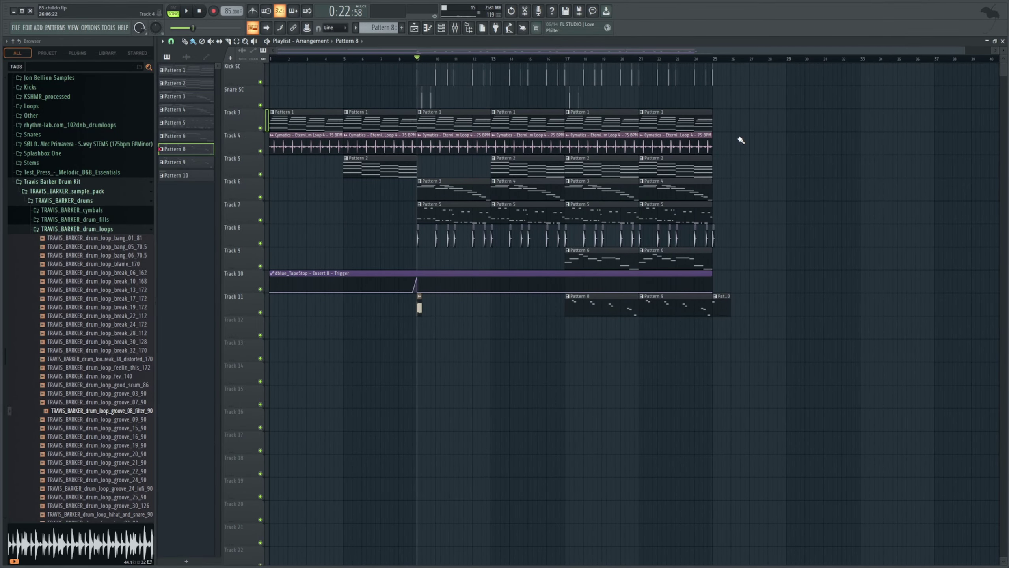